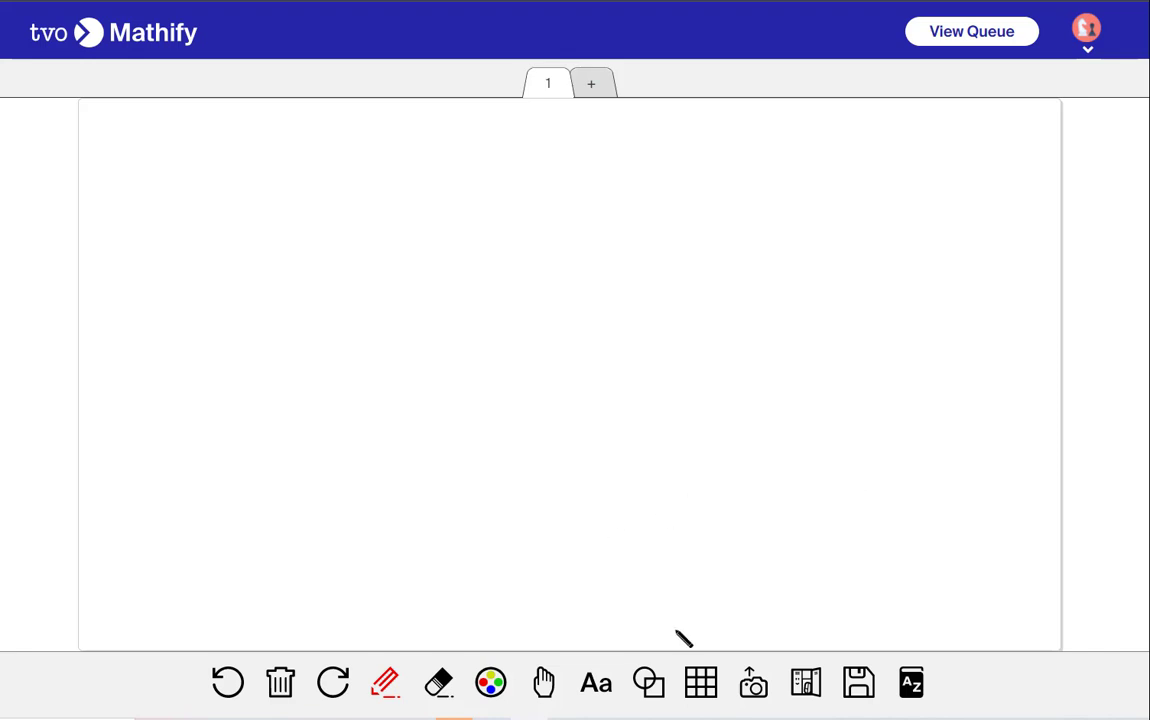
# Upload the Perpendicular bisector image from the Analytic Geometry folder and erase it from the canvas
pyautogui.click(751, 685)
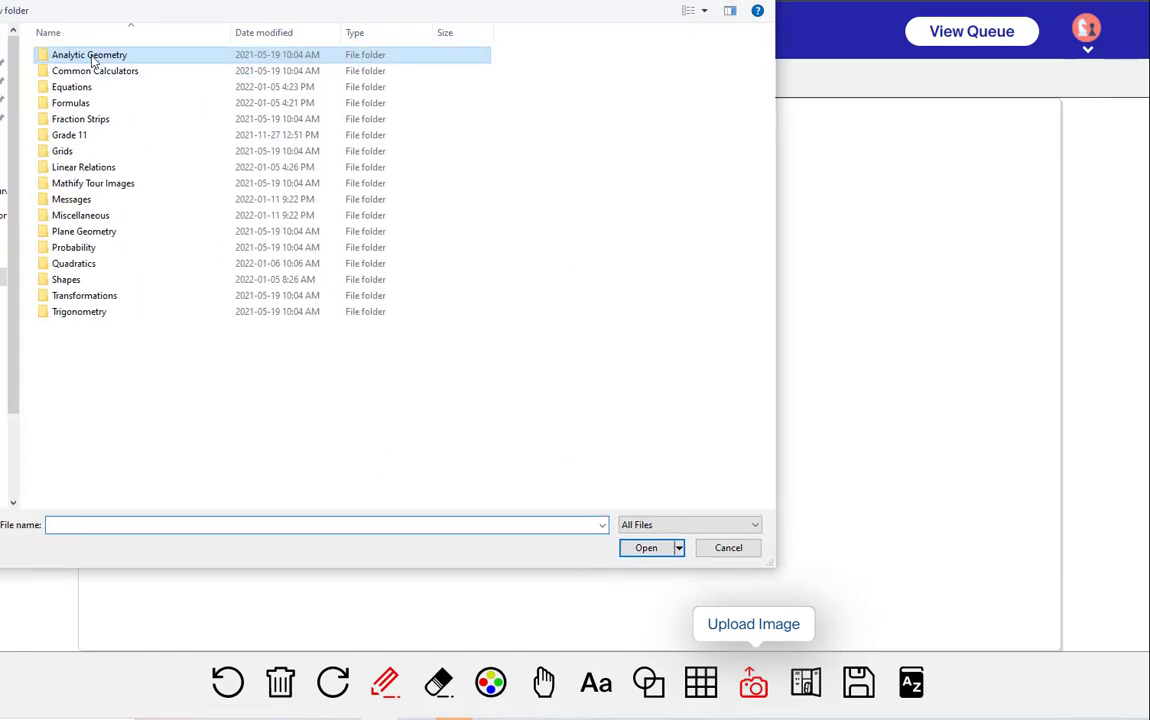
pyautogui.doubleClick(86, 55)
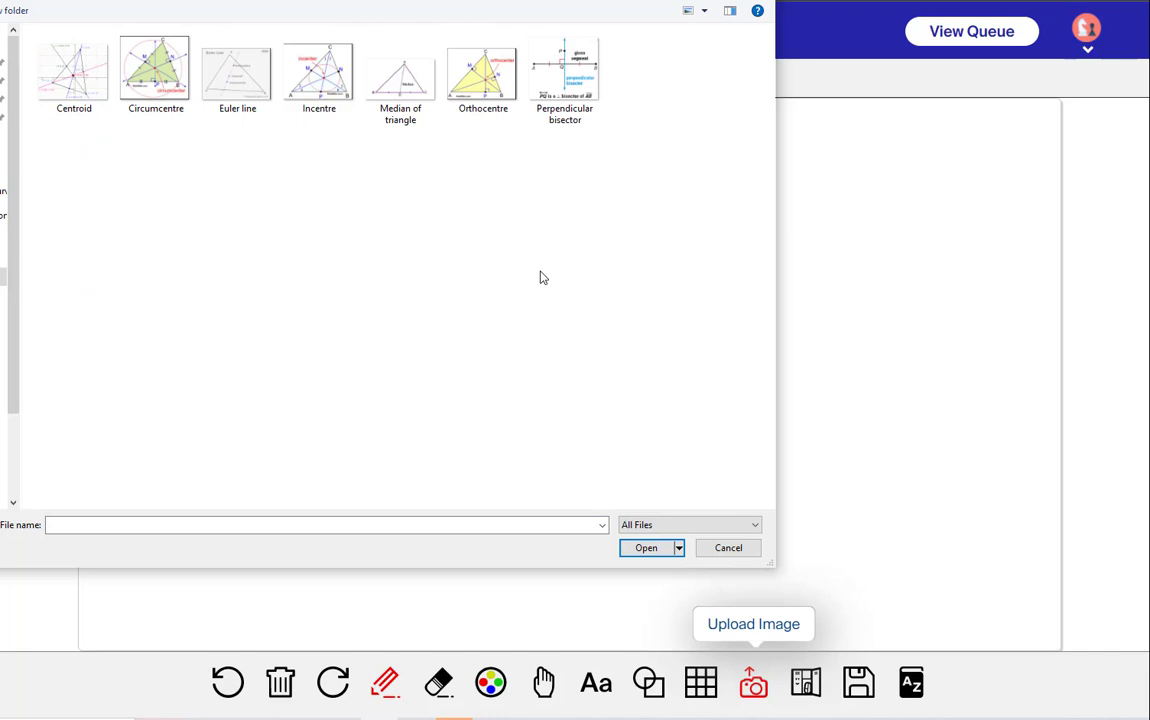
pyautogui.click(549, 100)
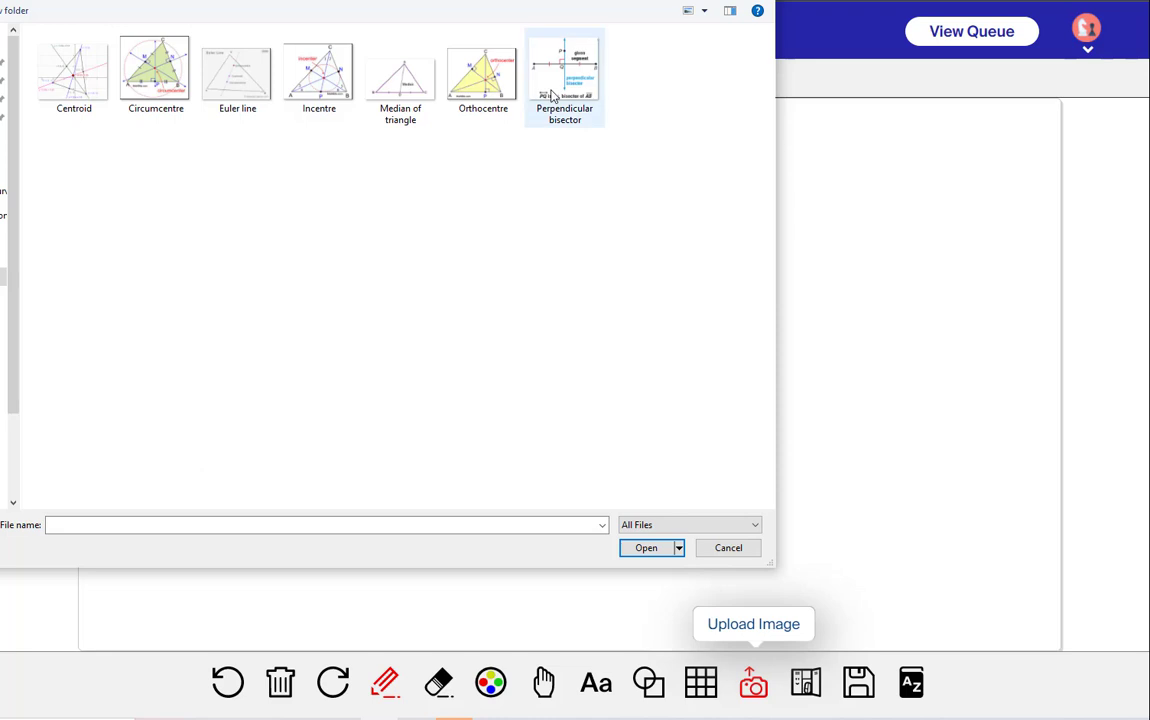
pyautogui.click(642, 549)
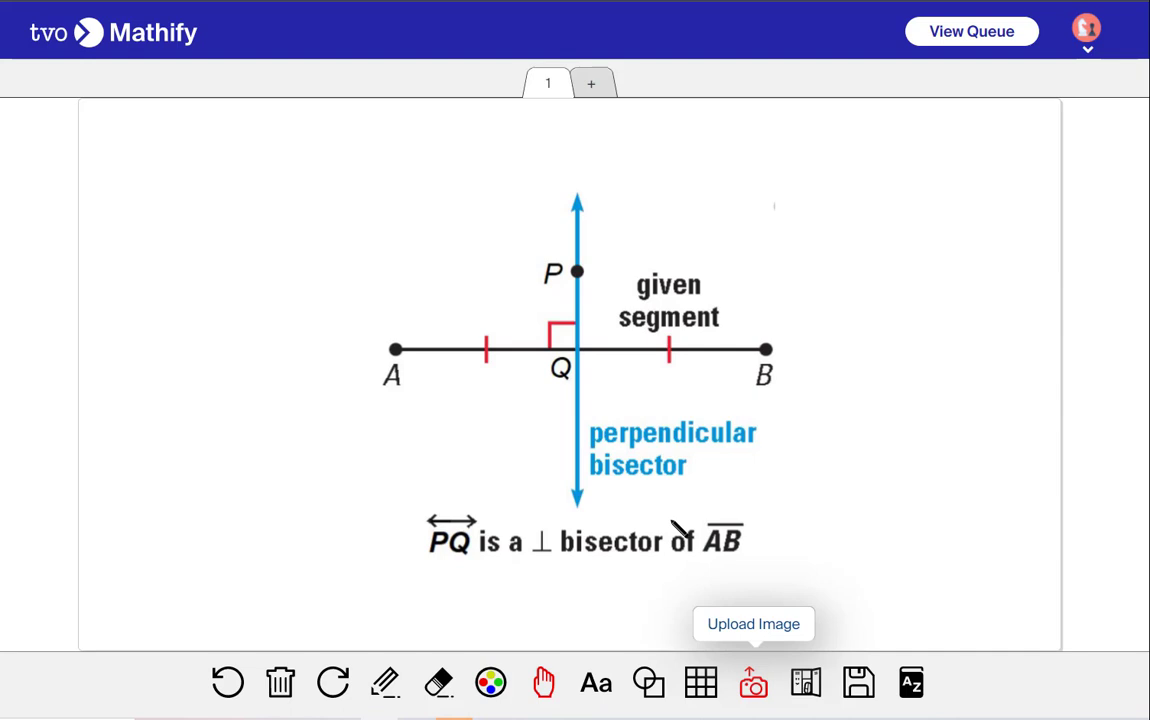
pyautogui.click(438, 682)
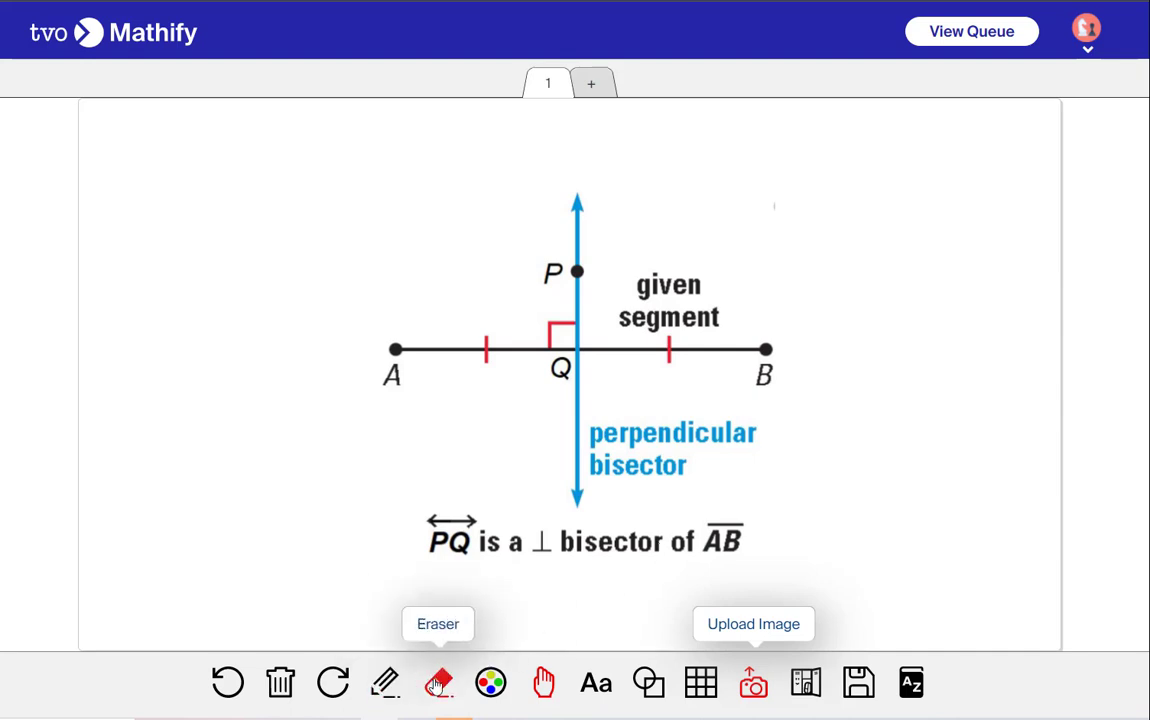
pyautogui.click(594, 443)
# Upload the TI 30XIIS calculator image from the Common Calculators folder, moving it toward the upper left and enlarging it
pyautogui.click(753, 682)
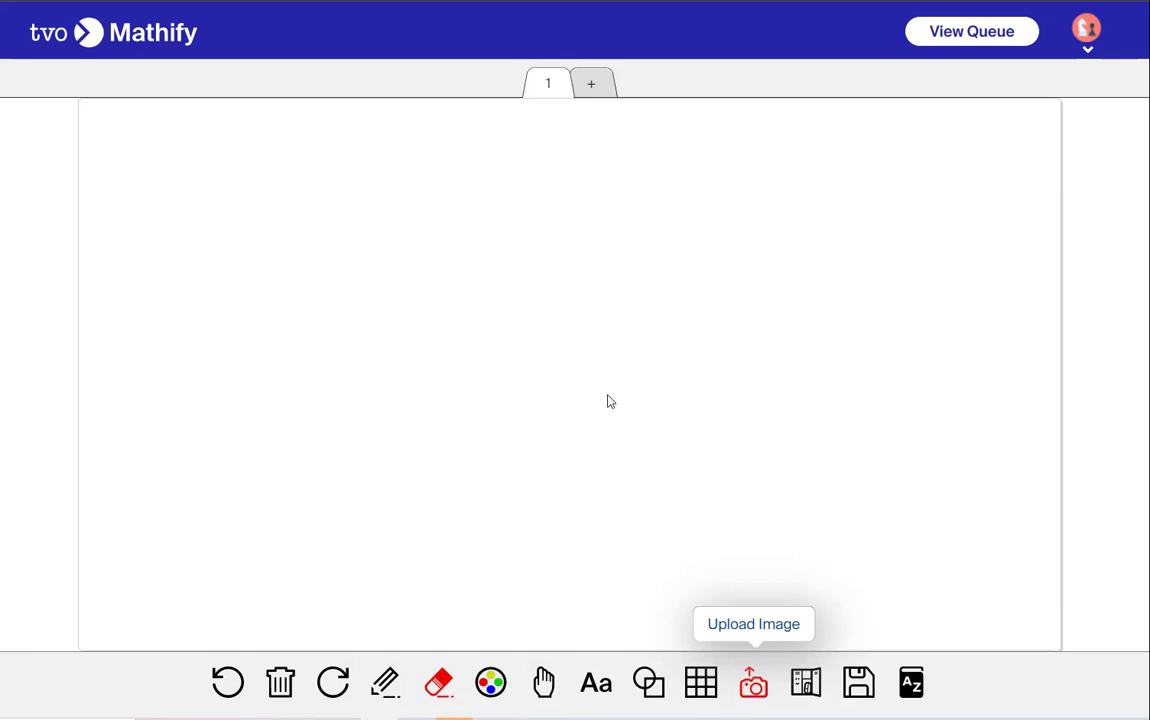
pyautogui.click(180, 1)
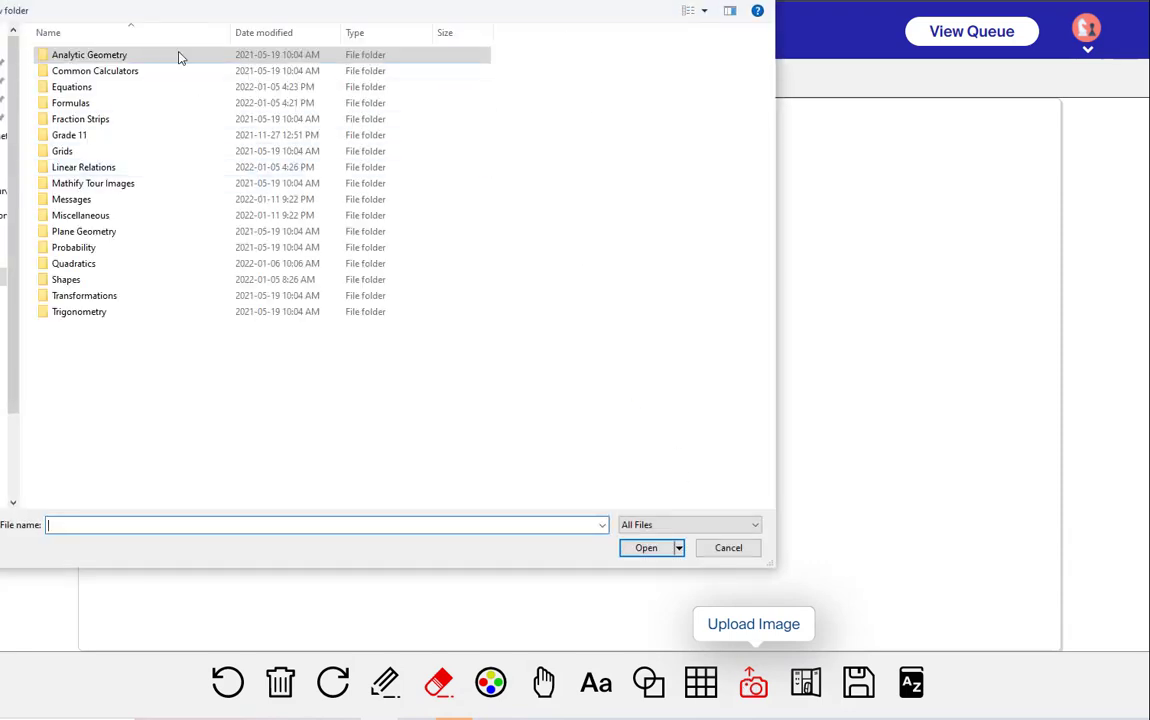
pyautogui.doubleClick(105, 71)
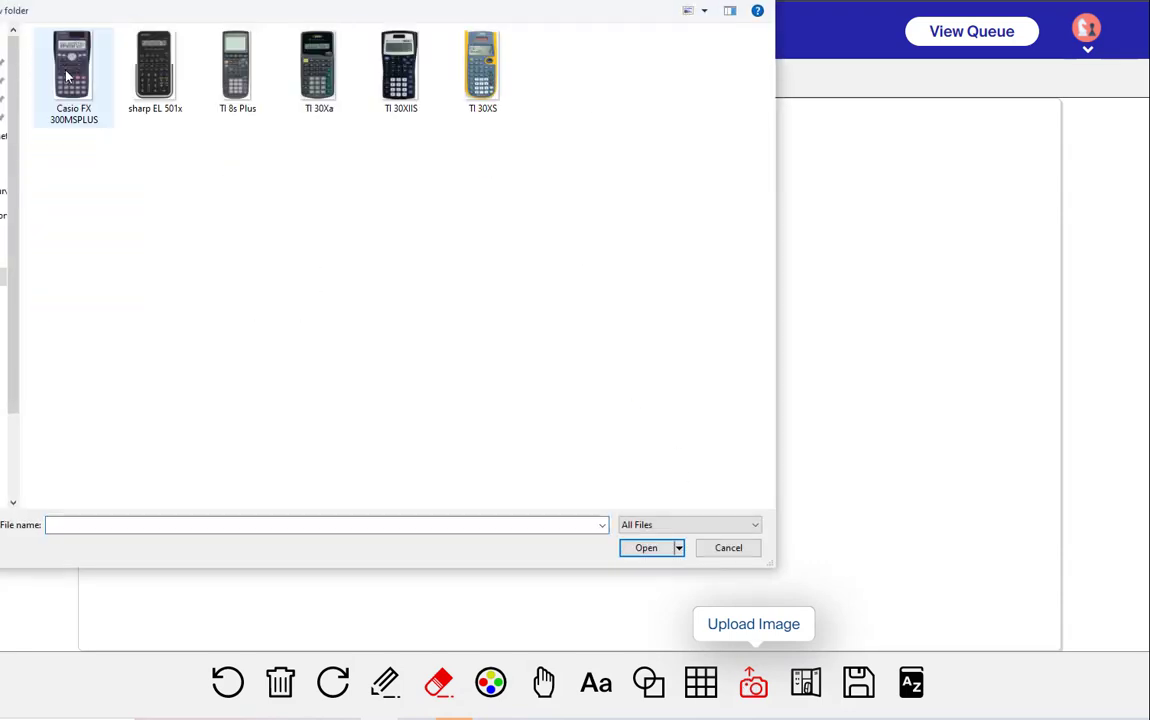
pyautogui.click(397, 88)
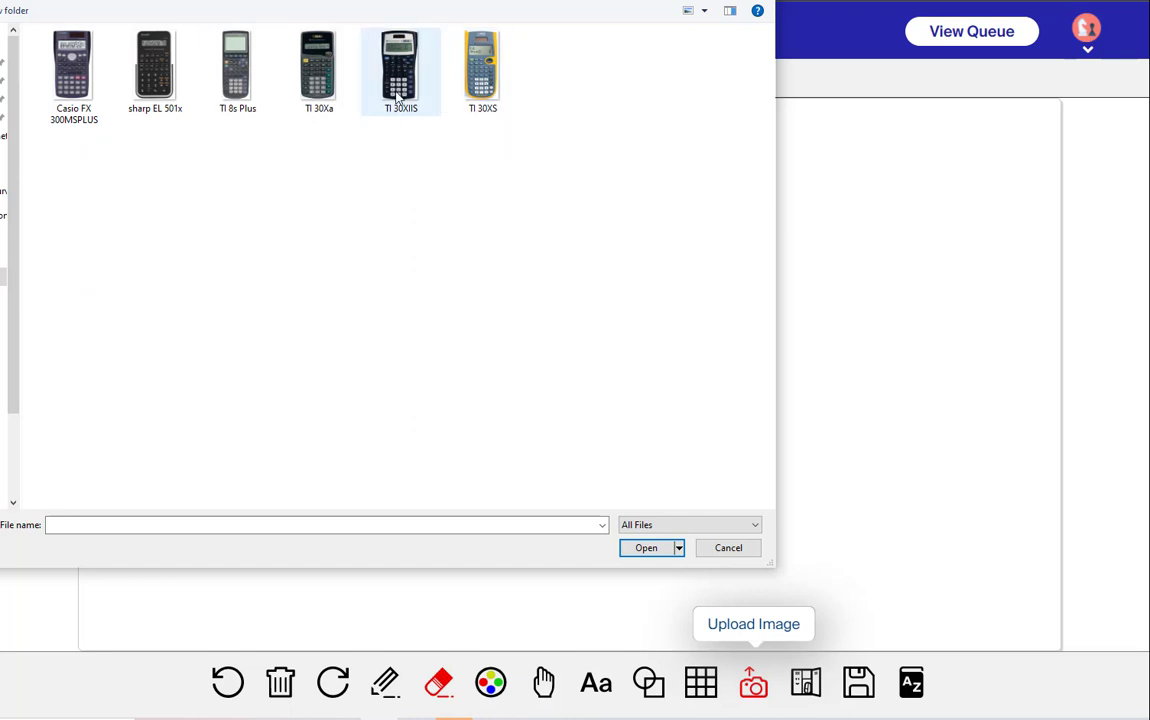
pyautogui.click(645, 547)
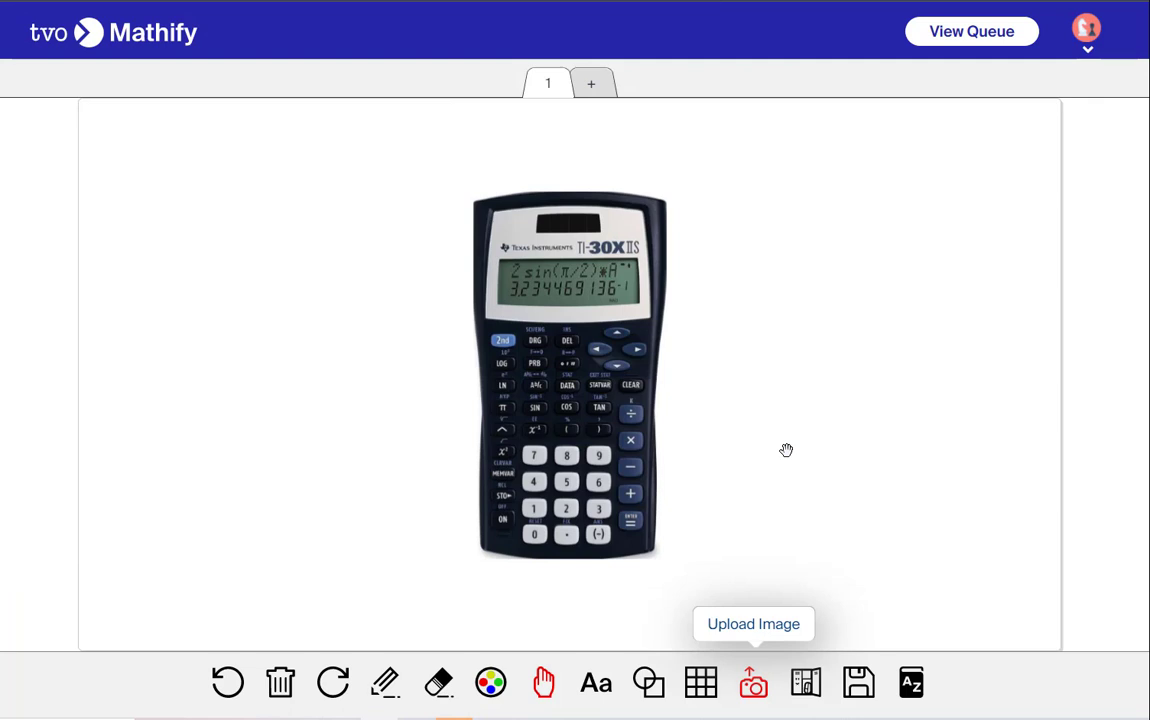
pyautogui.moveTo(590, 392); pyautogui.dragTo(434, 312)
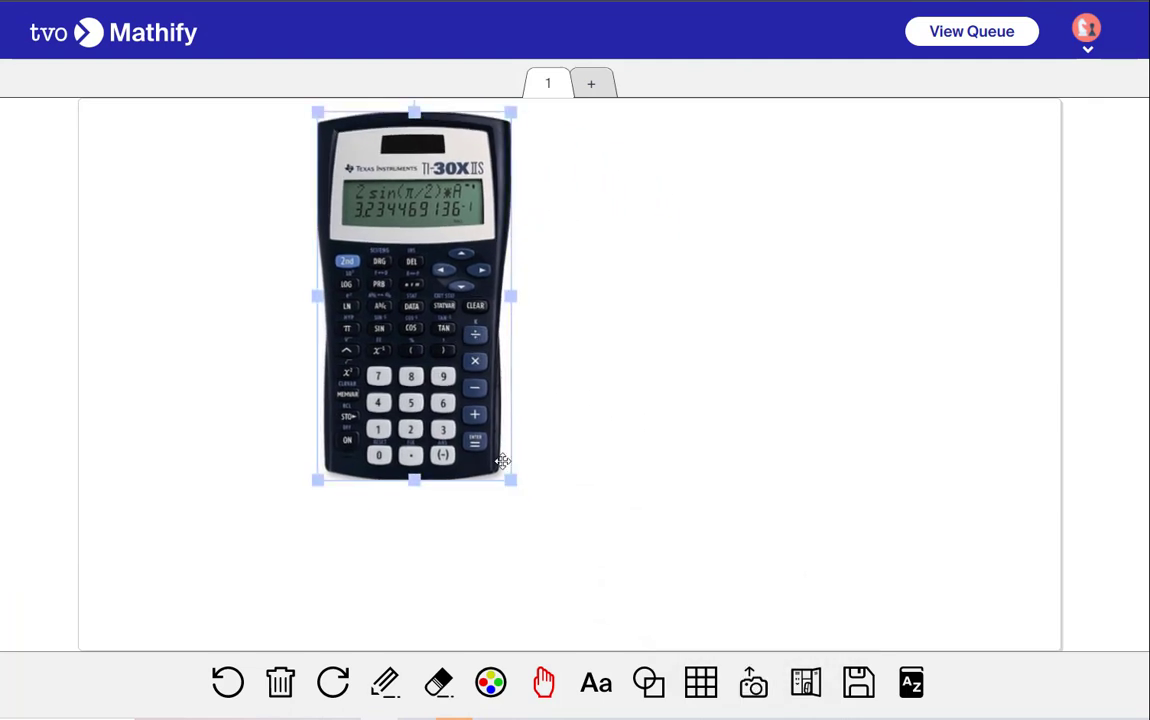
pyautogui.moveTo(509, 480); pyautogui.dragTo(699, 529)
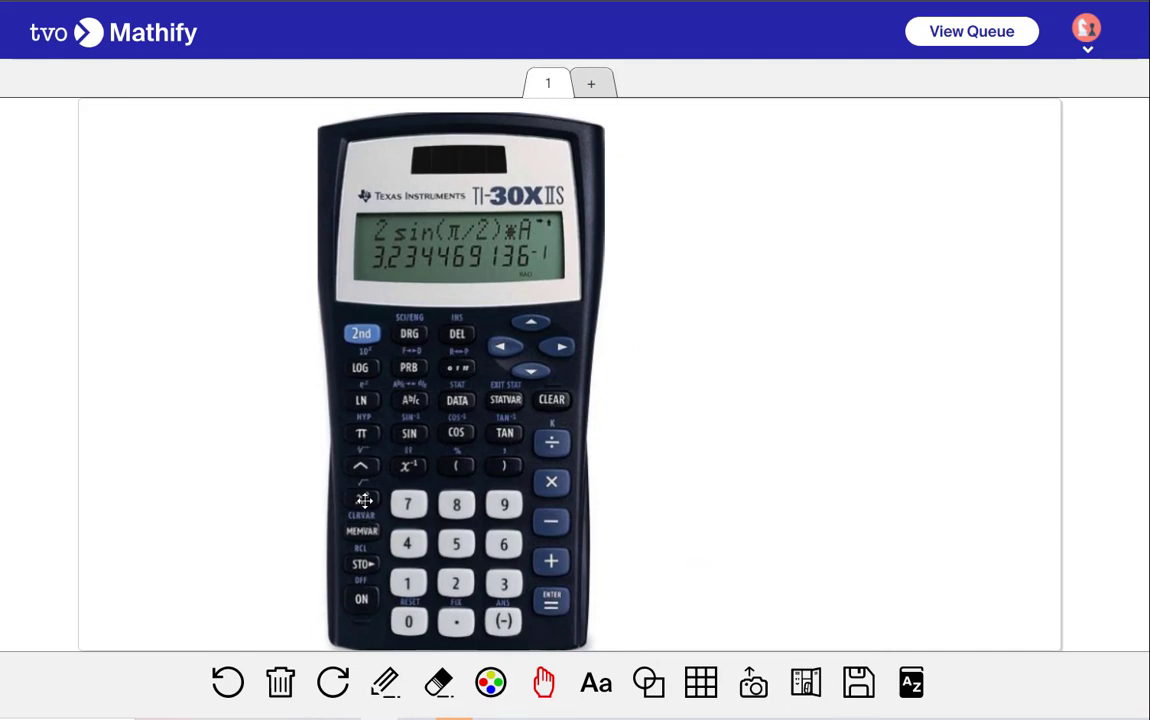
# Erase the calculator image from the canvas
pyautogui.click(438, 683)
pyautogui.click(428, 441)
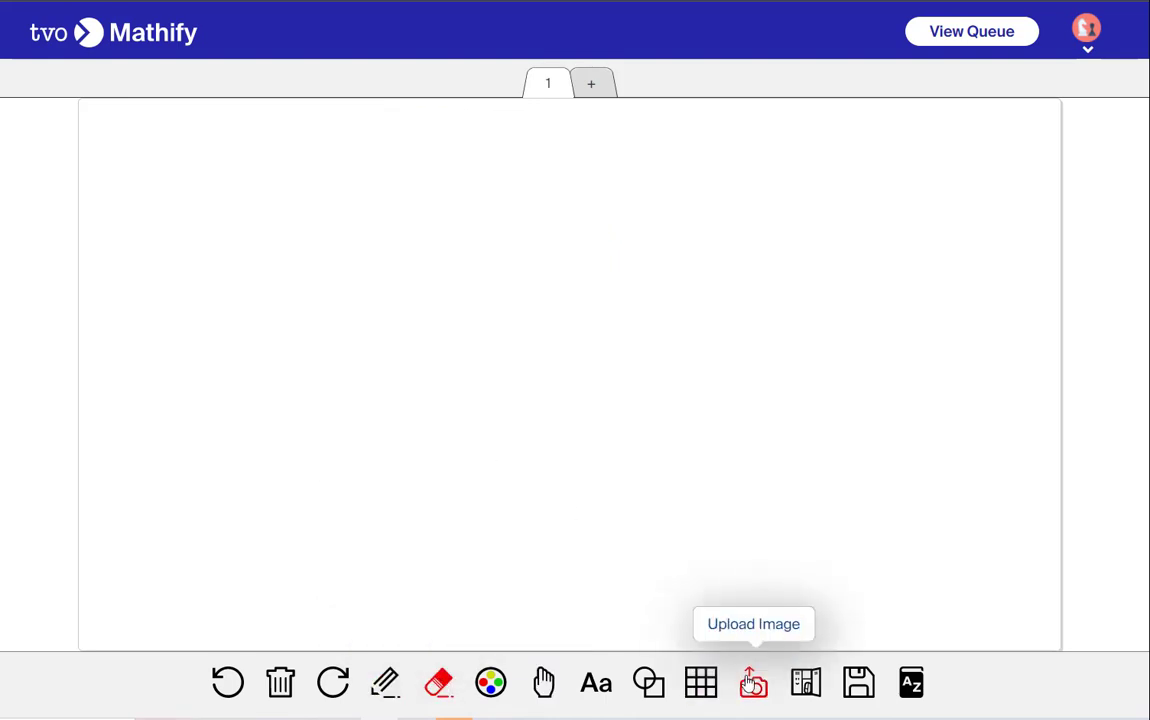
# Upload the Intercept Form of a Quadratic image from the Equations folder and place it on the canvas
pyautogui.click(752, 683)
pyautogui.click(163, 1)
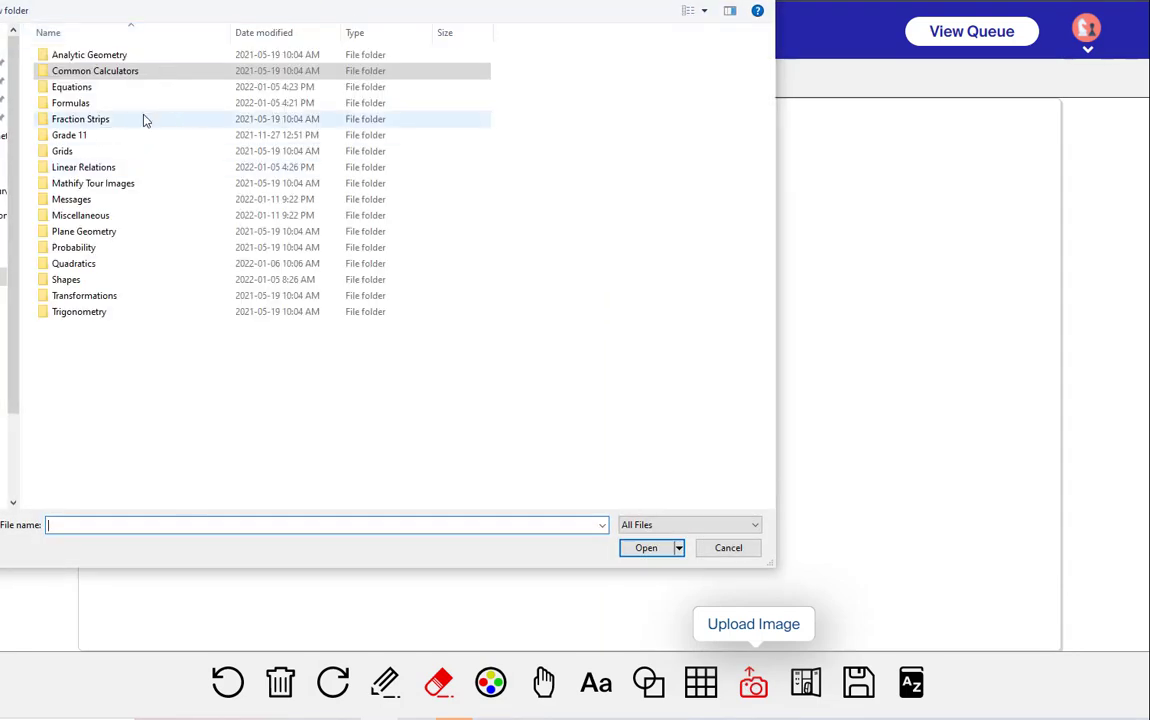
pyautogui.doubleClick(57, 88)
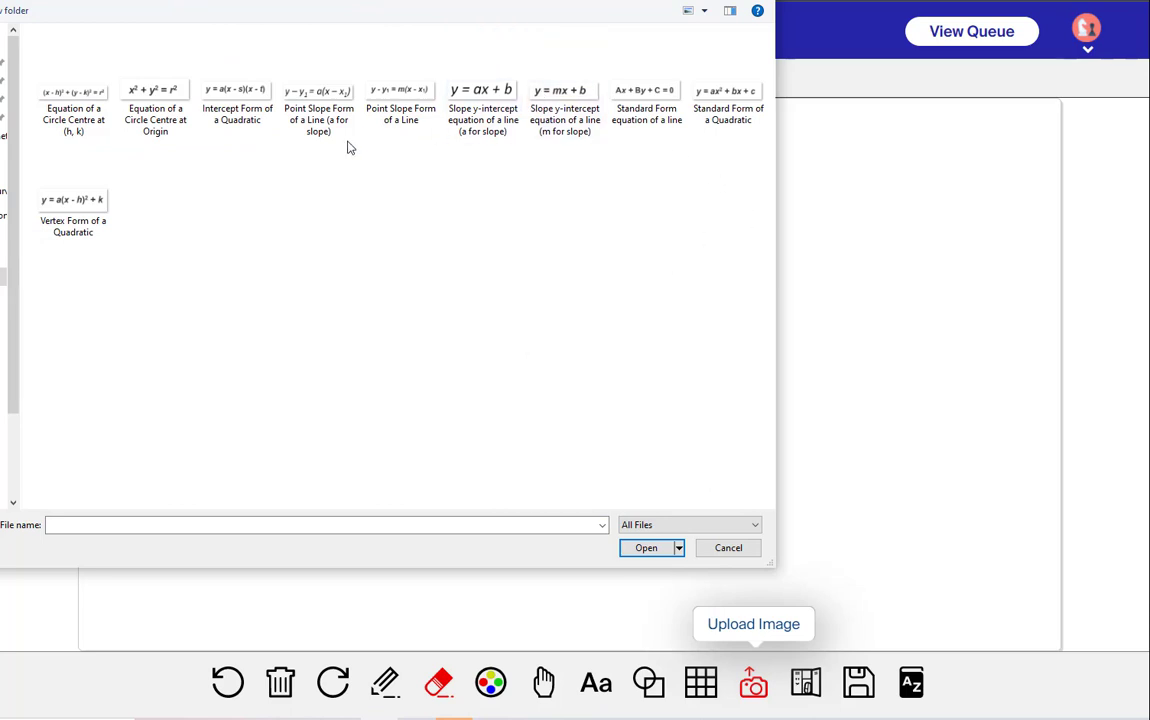
pyautogui.click(392, 100)
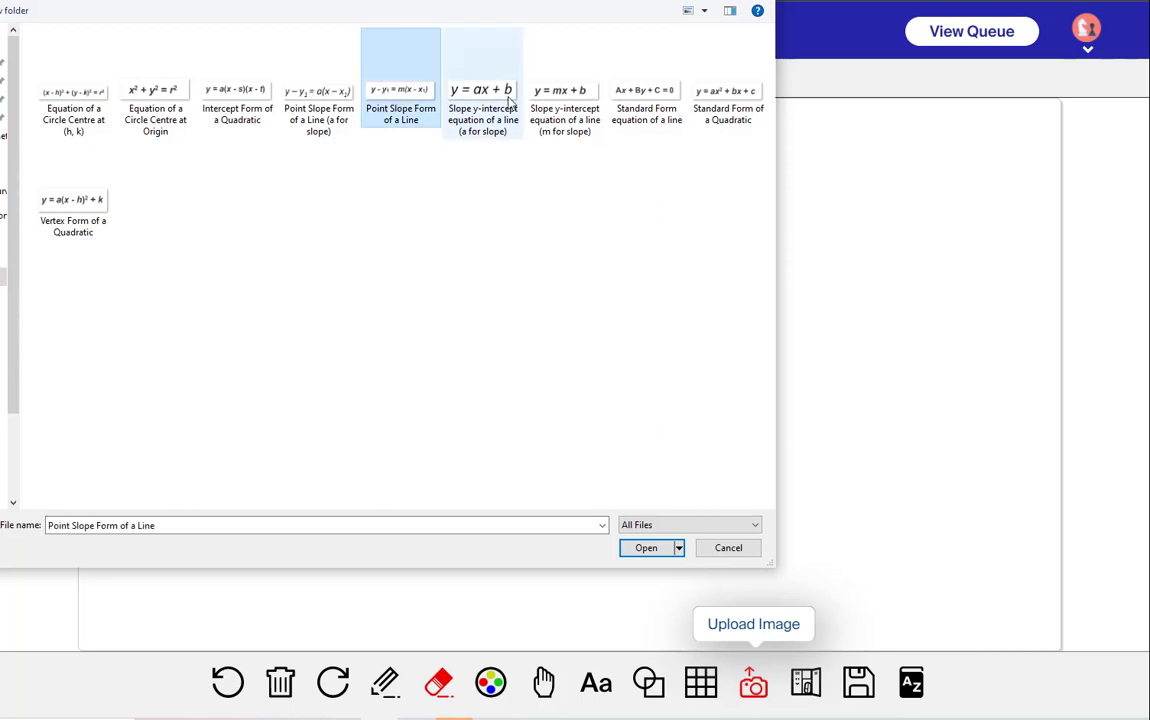
pyautogui.click(221, 99)
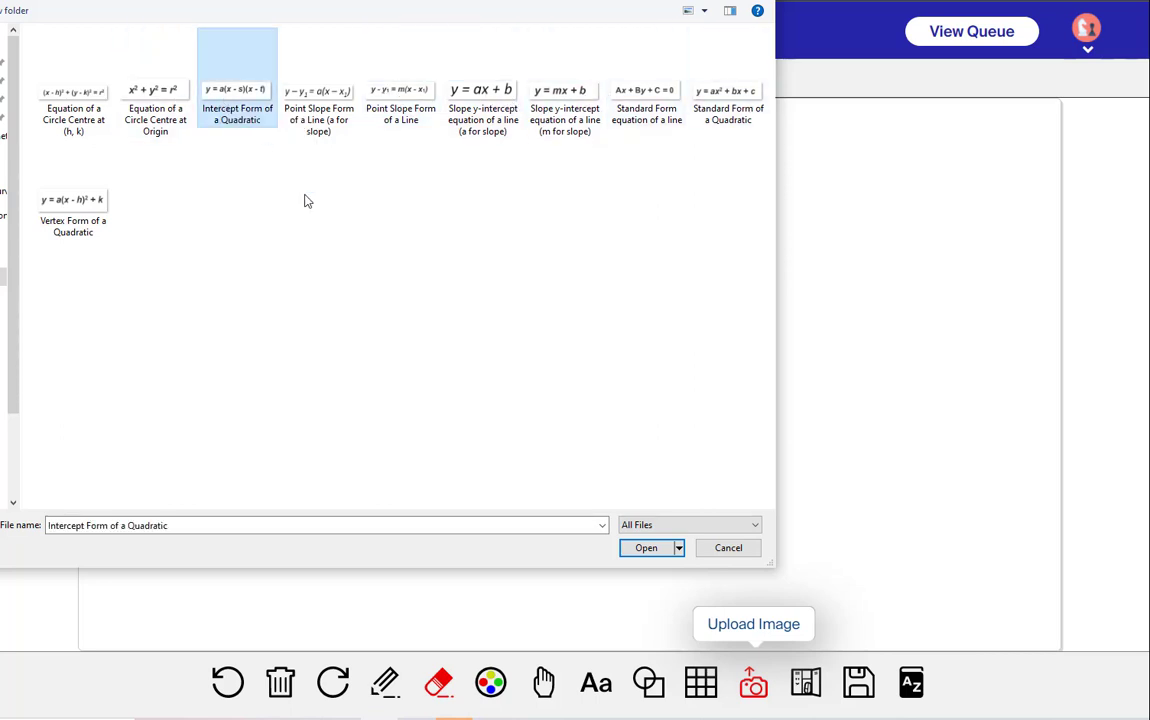
pyautogui.click(642, 547)
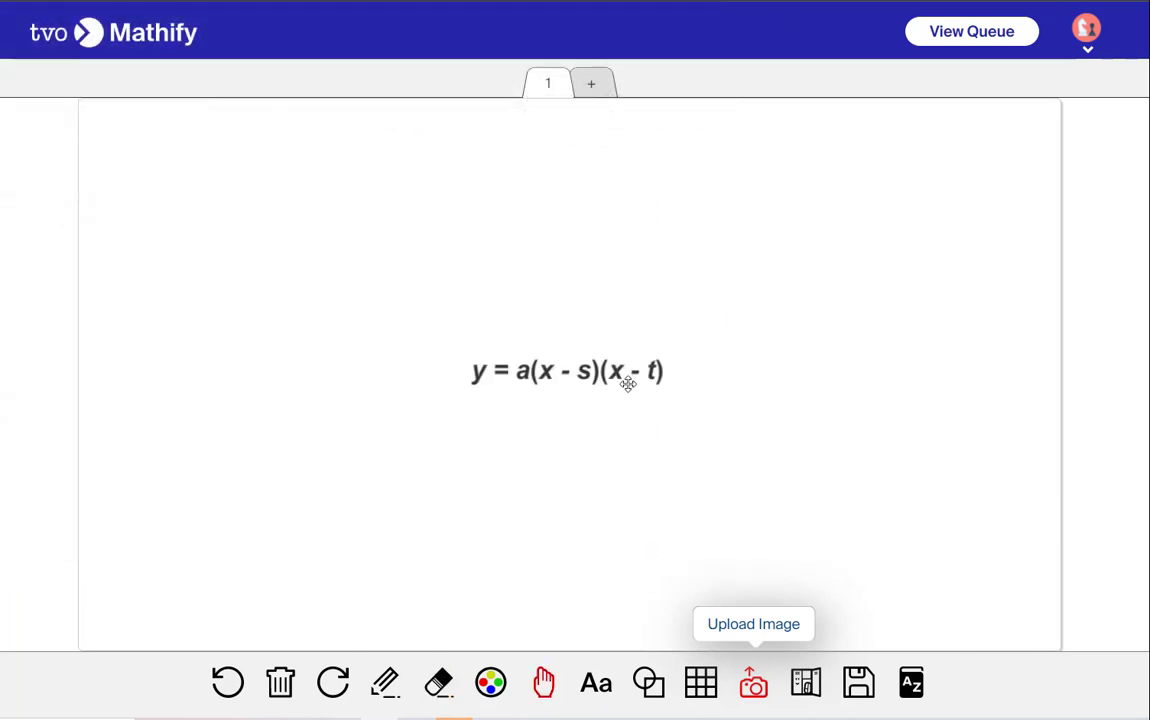
pyautogui.click(596, 367)
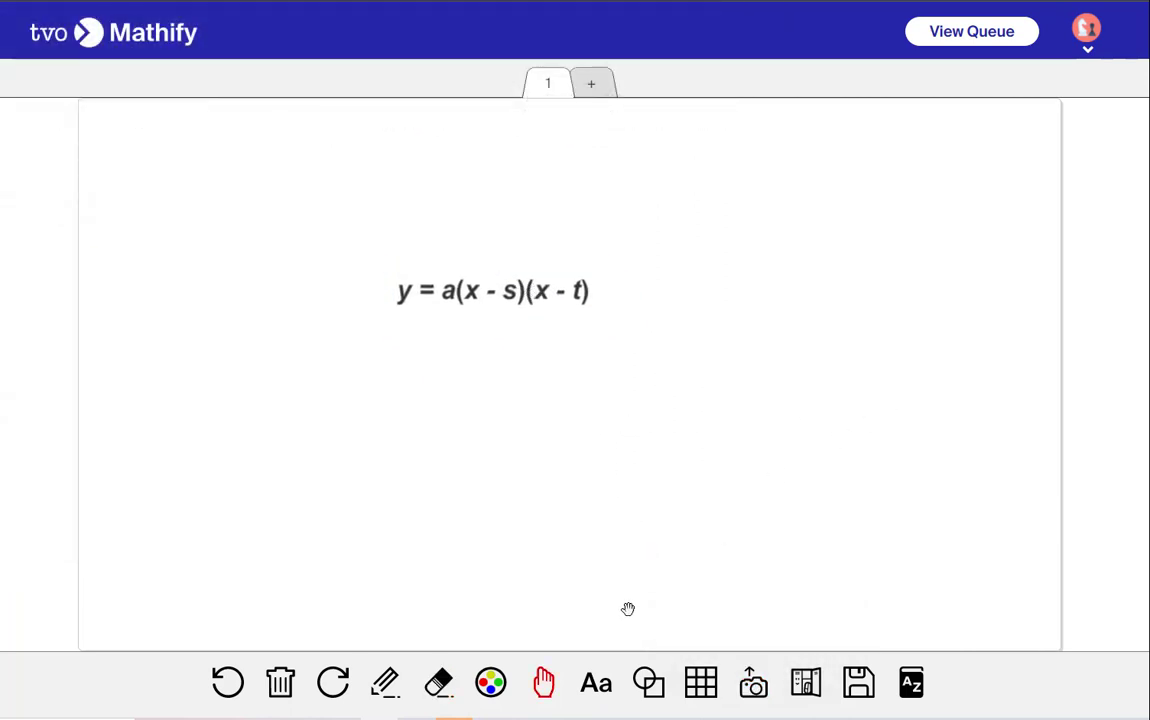
# Erase the quadratic equation image from the canvas
pyautogui.click(439, 683)
pyautogui.click(432, 295)
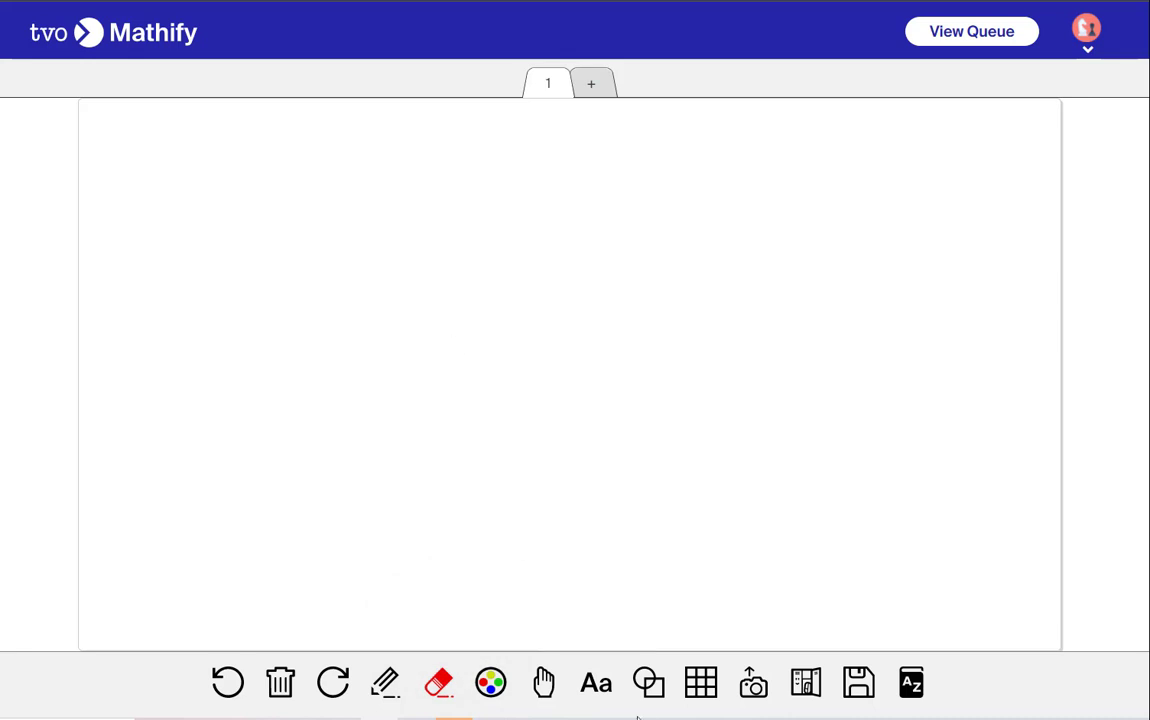
# Upload the finding circumference image from the Formulas folder and enlarge it on the canvas
pyautogui.click(733, 676)
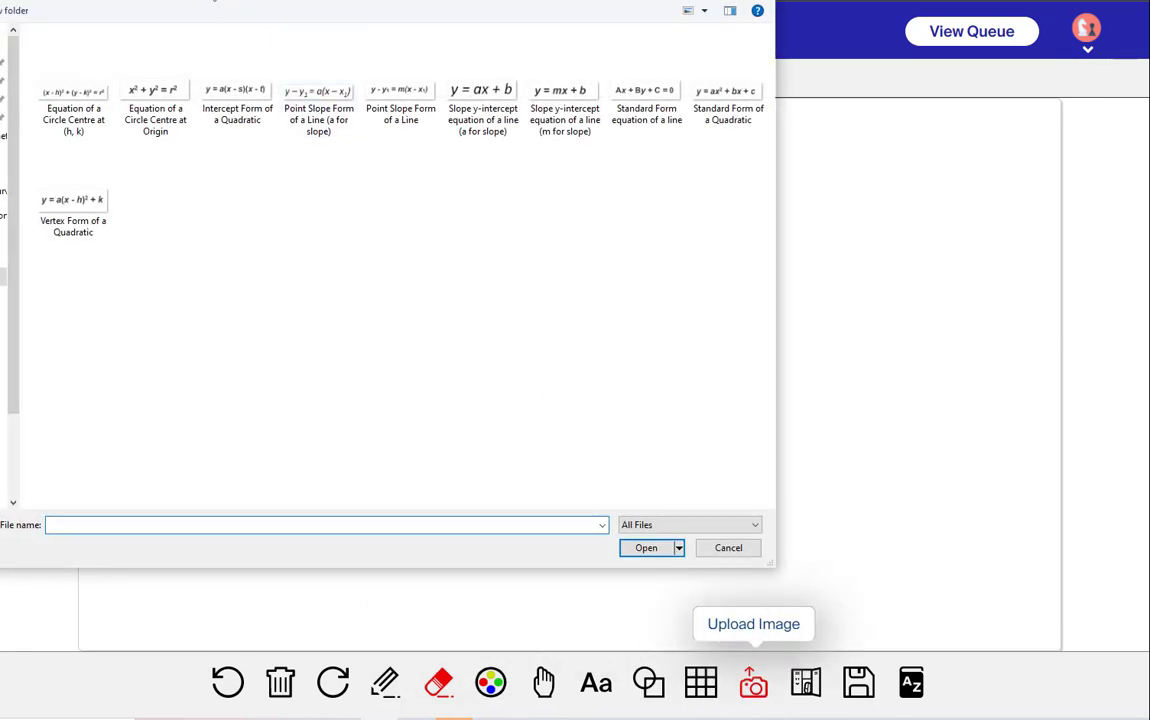
pyautogui.hotkey('alt', 'Up')
pyautogui.doubleClick(103, 104)
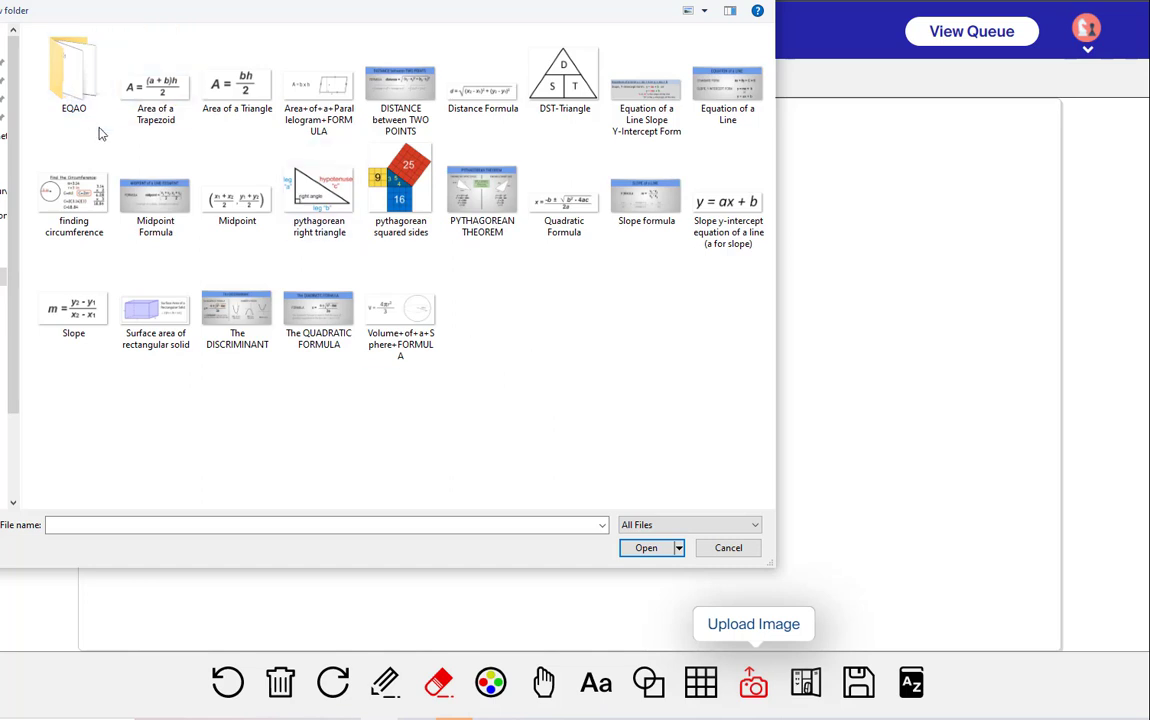
pyautogui.click(73, 200)
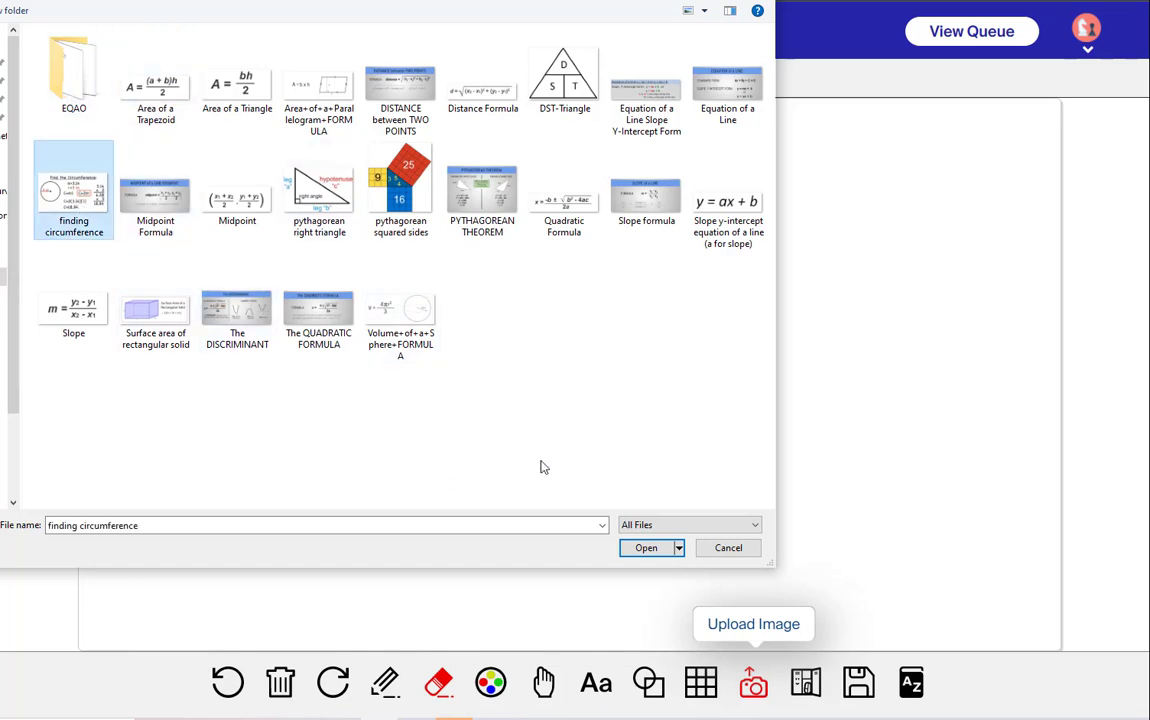
pyautogui.click(646, 547)
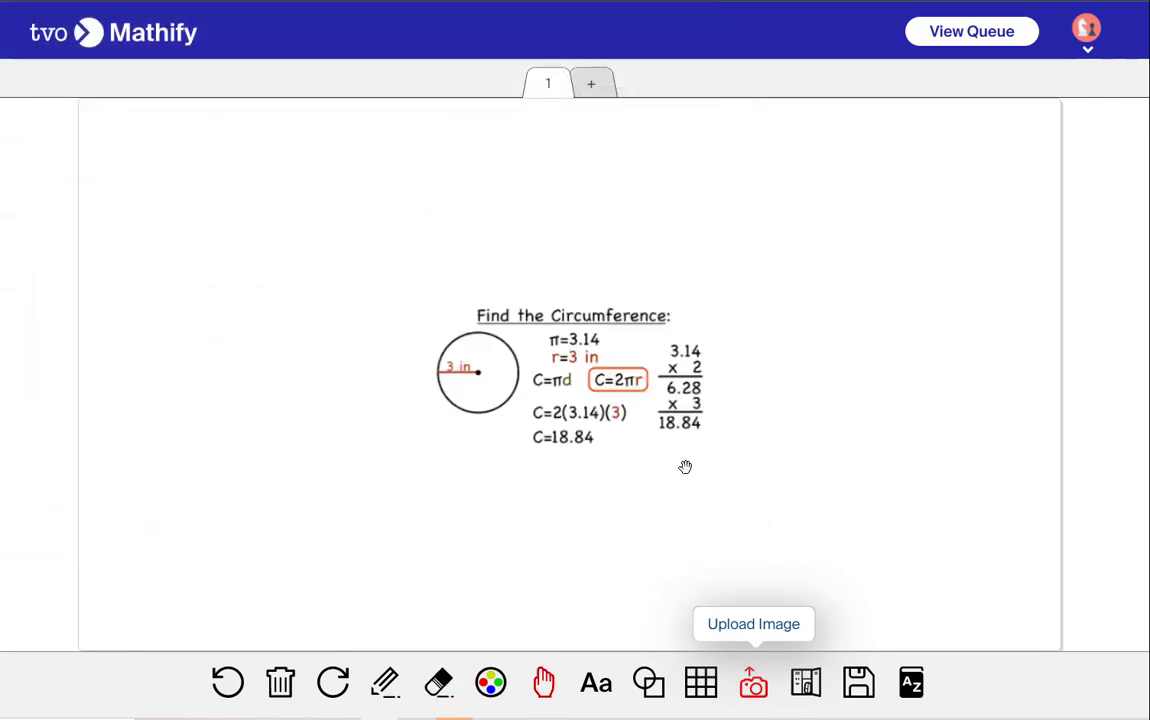
pyautogui.moveTo(690, 455); pyautogui.dragTo(788, 470)
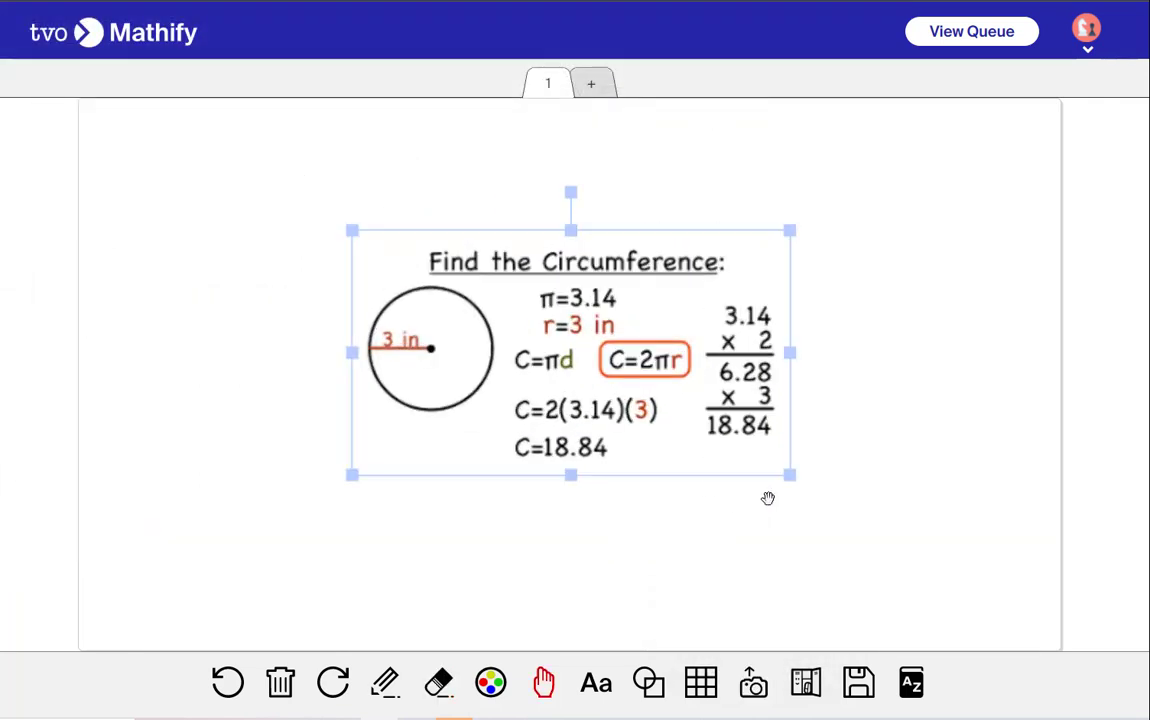
pyautogui.click(767, 496)
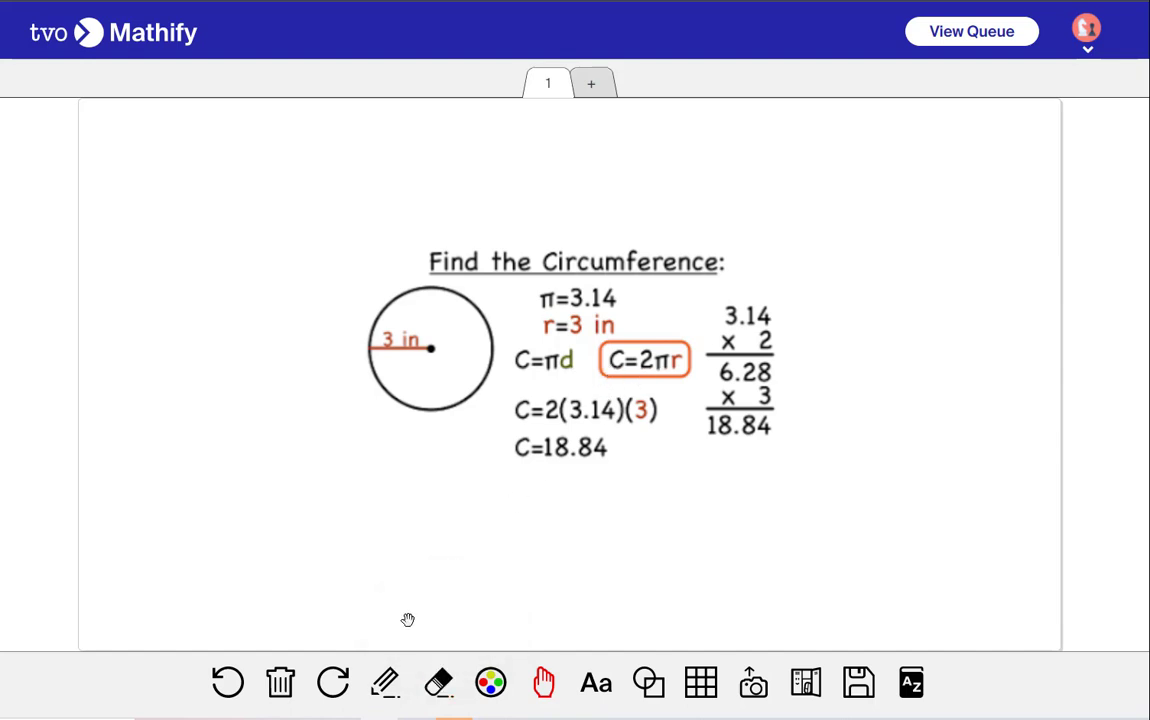
# Erase the circumference image from the canvas
pyautogui.click(438, 682)
pyautogui.click(629, 362)
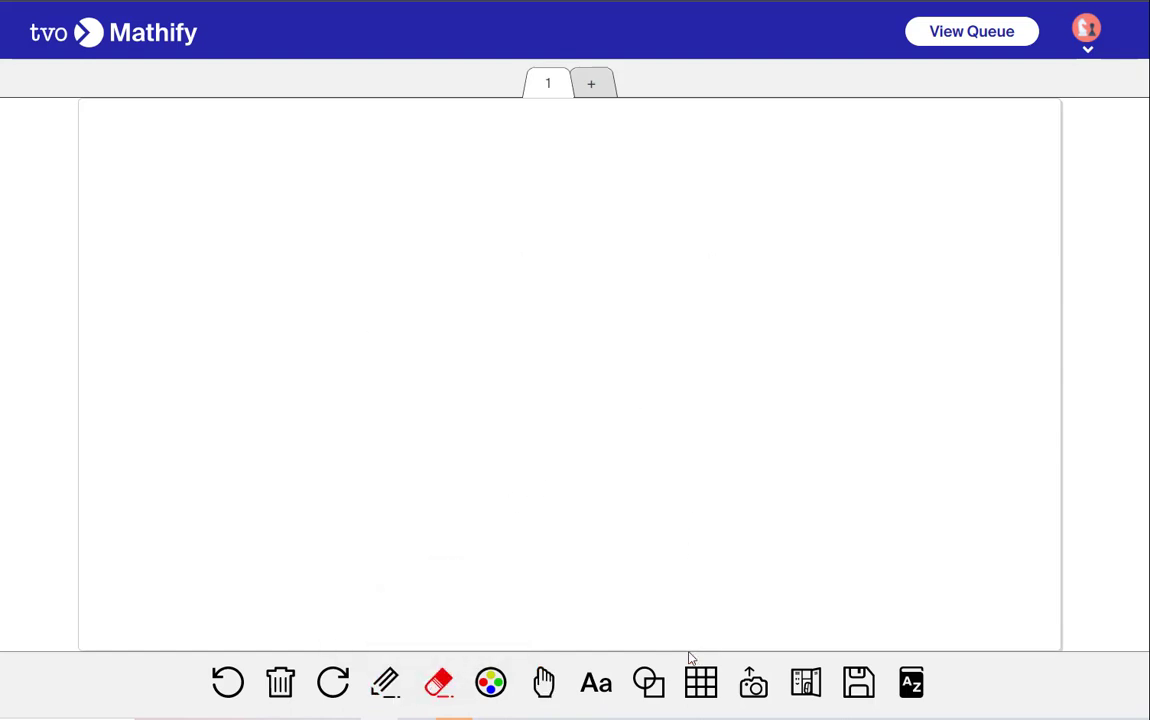
# Upload the pythagorean squared sides image from the Formulas folder and enlarge it on the canvas
pyautogui.click(753, 682)
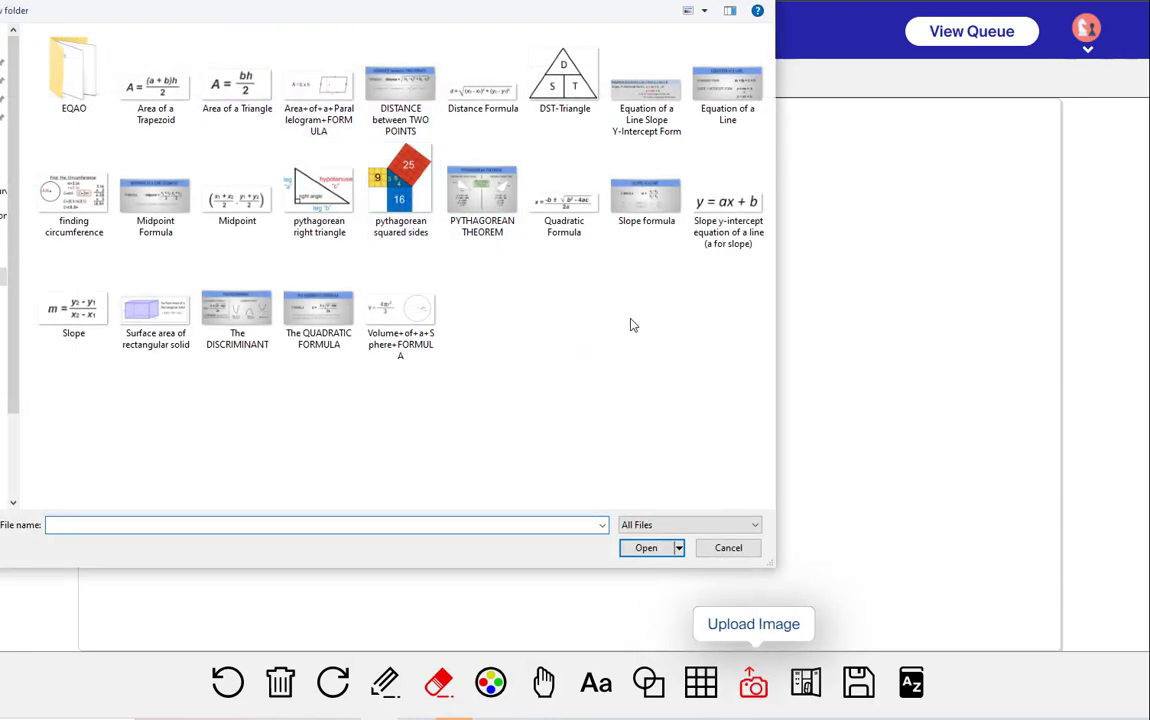
pyautogui.click(400, 190)
pyautogui.click(646, 548)
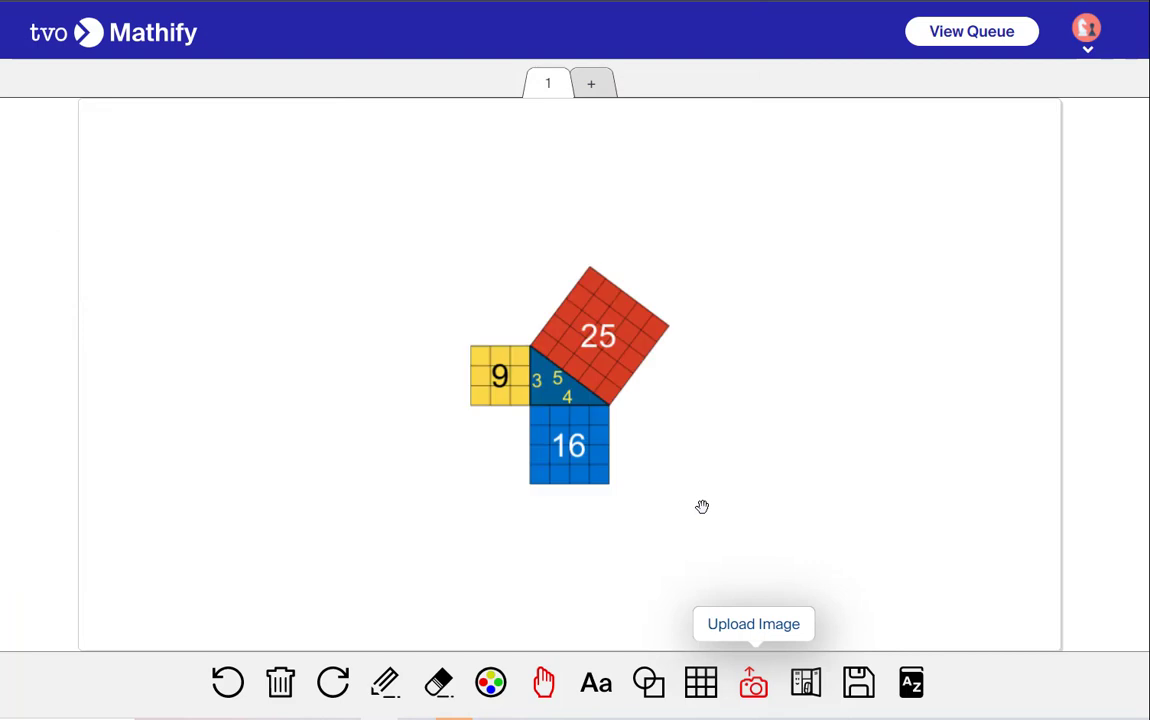
pyautogui.moveTo(460, 387); pyautogui.dragTo(654, 582)
pyautogui.click(780, 478)
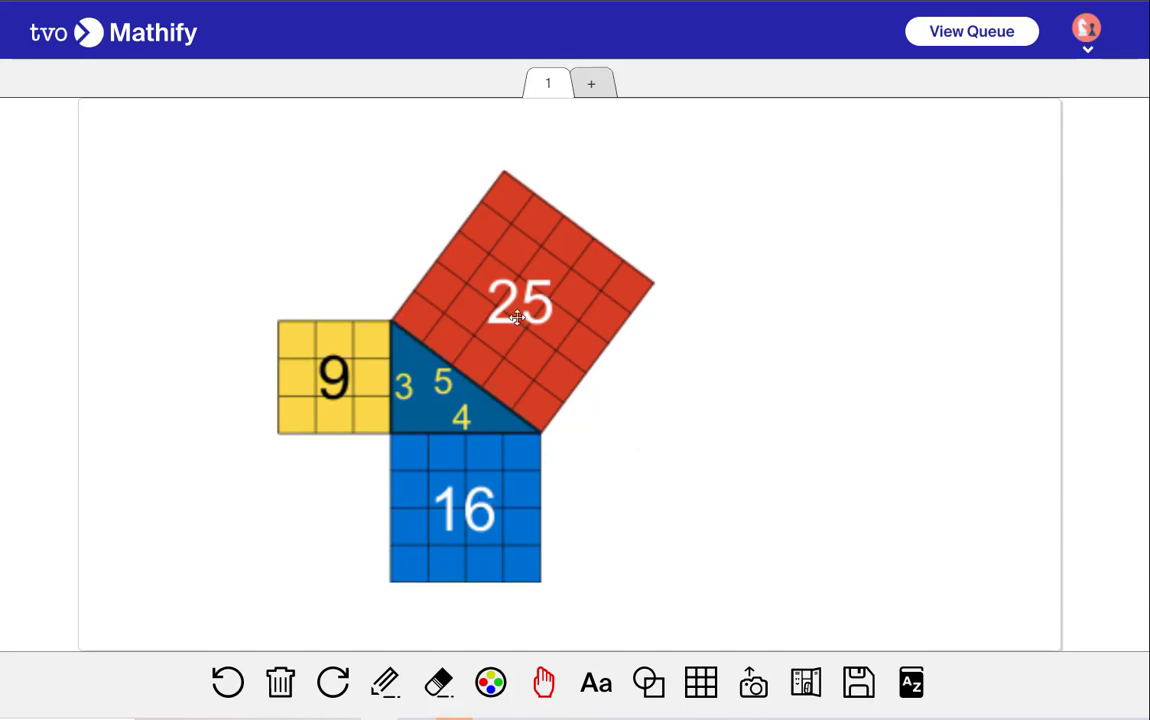
# Erase the Pythagorean squares image from the canvas
pyautogui.click(438, 682)
pyautogui.click(482, 412)
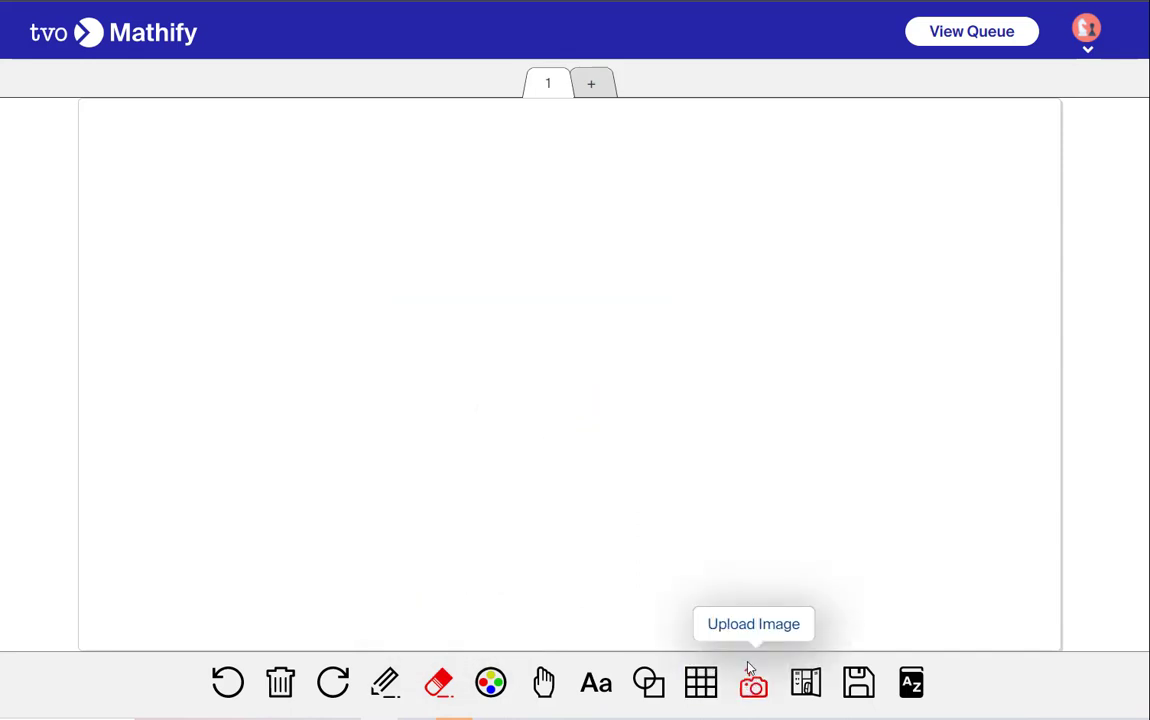
# Upload the Cylinder image from the Shapes folder and enlarge it across the canvas
pyautogui.click(753, 682)
pyautogui.doubleClick(84, 86)
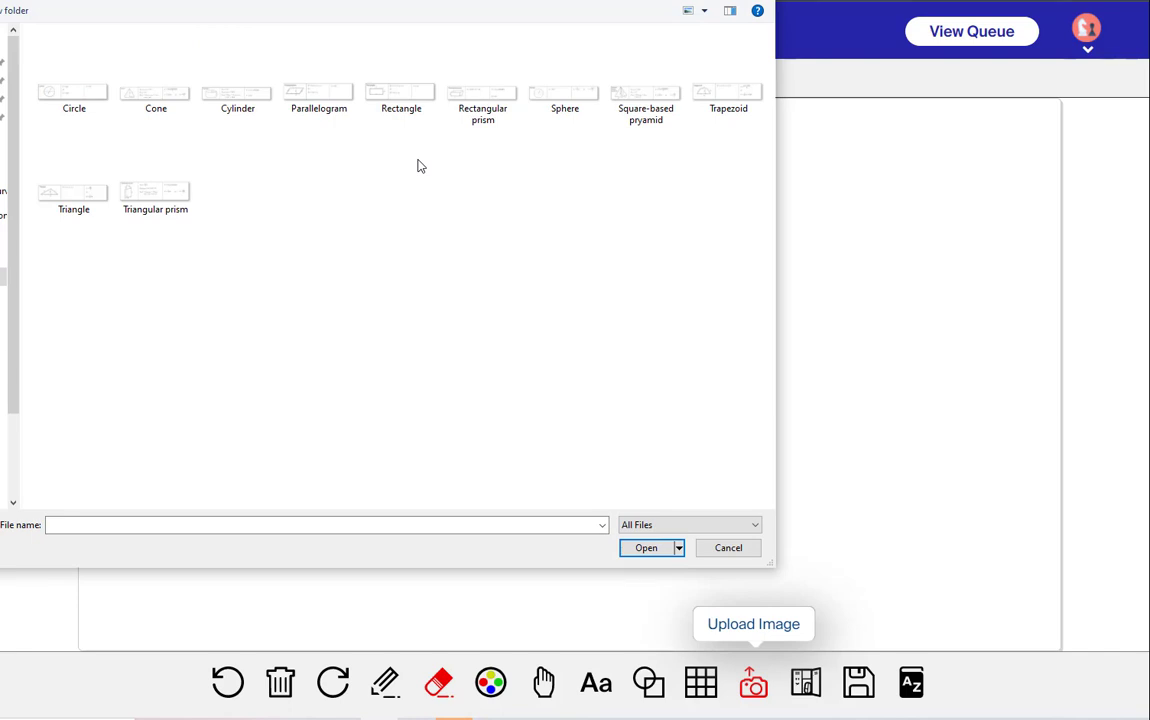
pyautogui.click(252, 108)
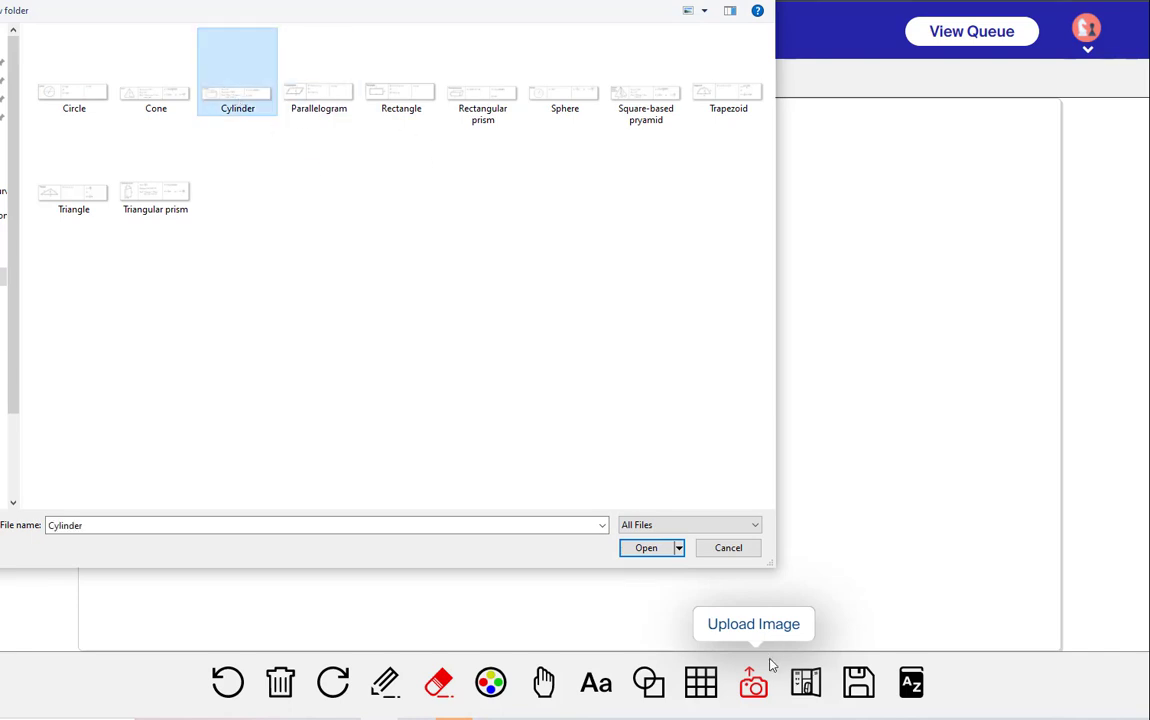
pyautogui.click(649, 551)
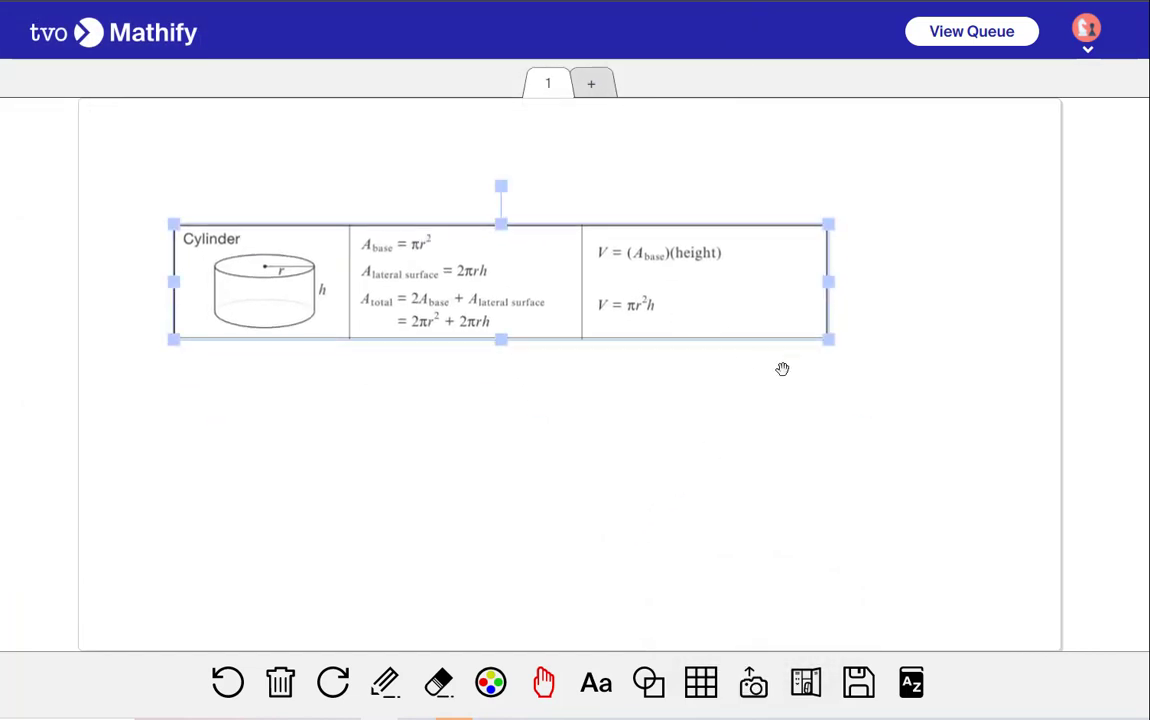
pyautogui.click(868, 503)
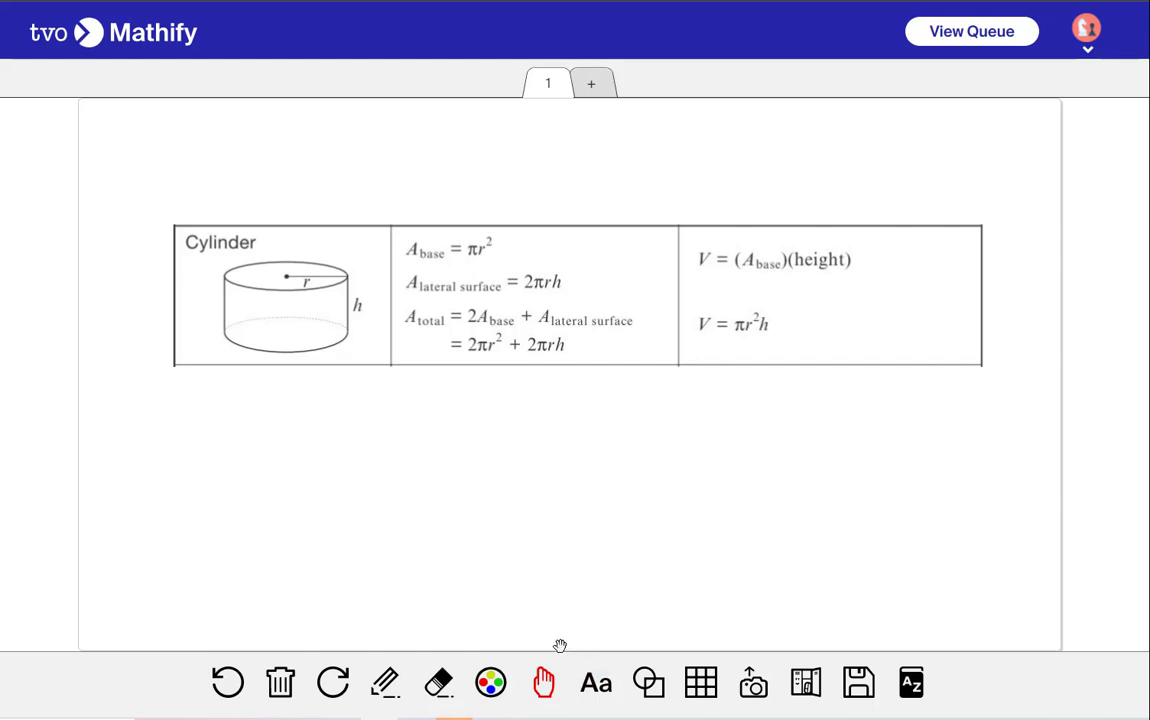
# Erase the Cylinder image from the canvas
pyautogui.click(431, 692)
pyautogui.click(550, 292)
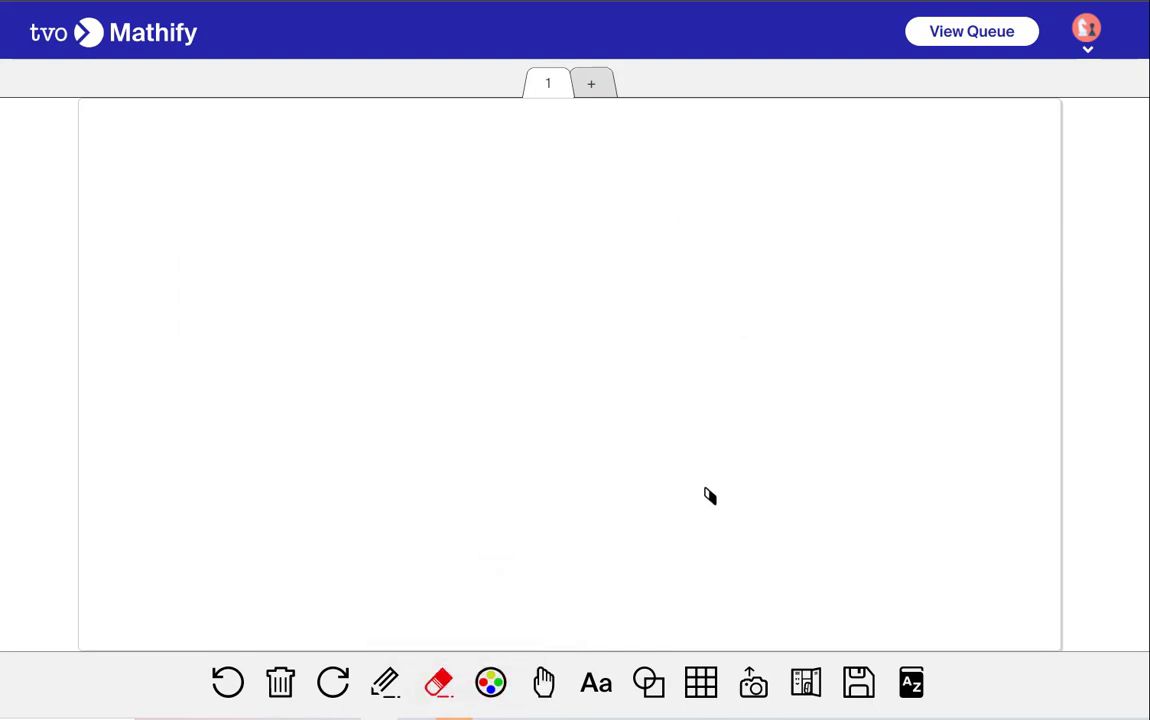
# Upload the fraction strips image from the Fraction Strips folder, move it up and enlarge it on the canvas
pyautogui.click(752, 686)
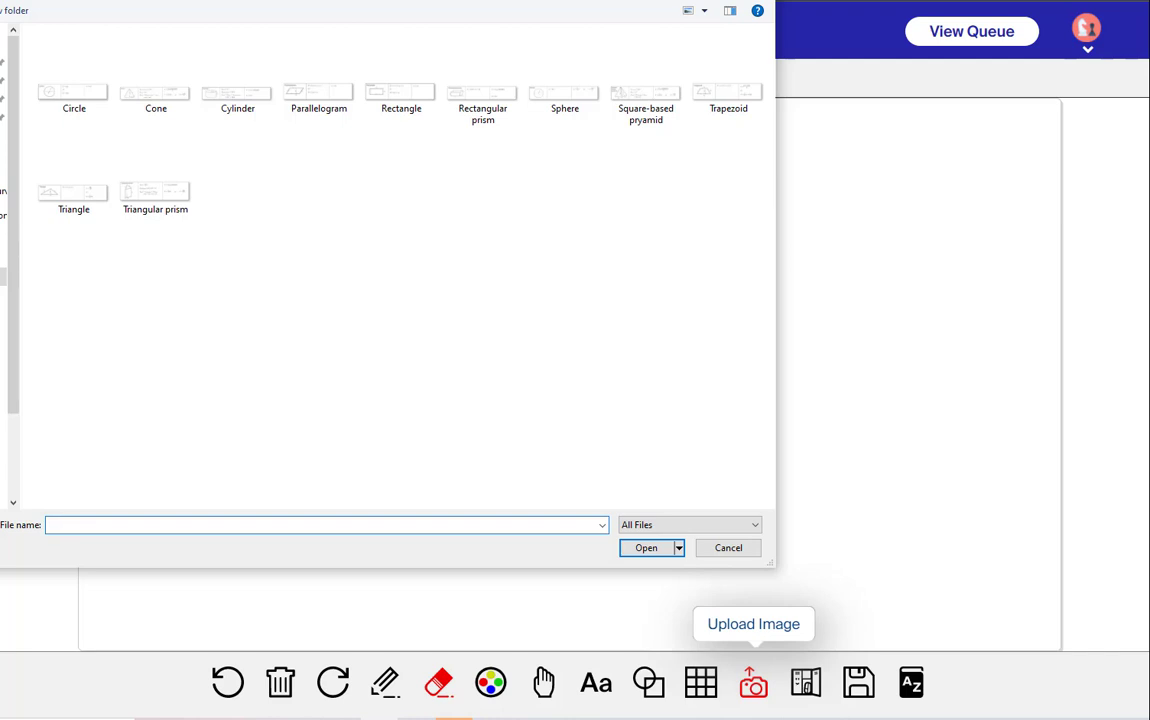
pyautogui.hotkey('alt', 'Up')
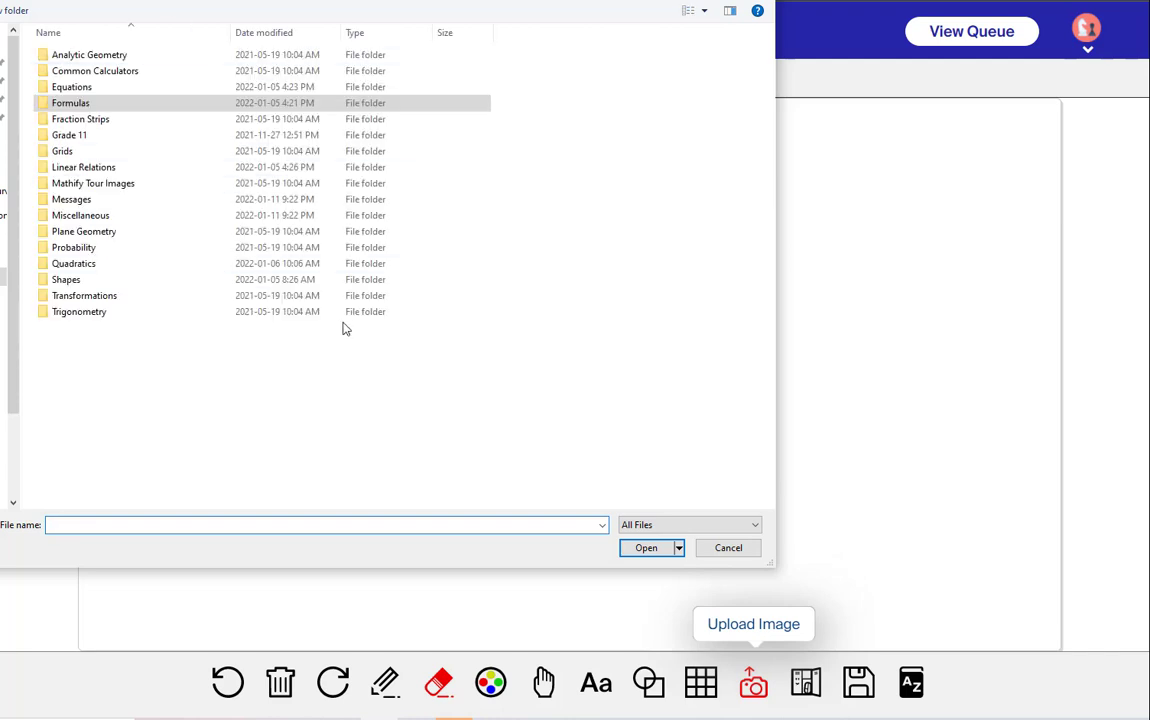
pyautogui.doubleClick(57, 117)
pyautogui.click(155, 95)
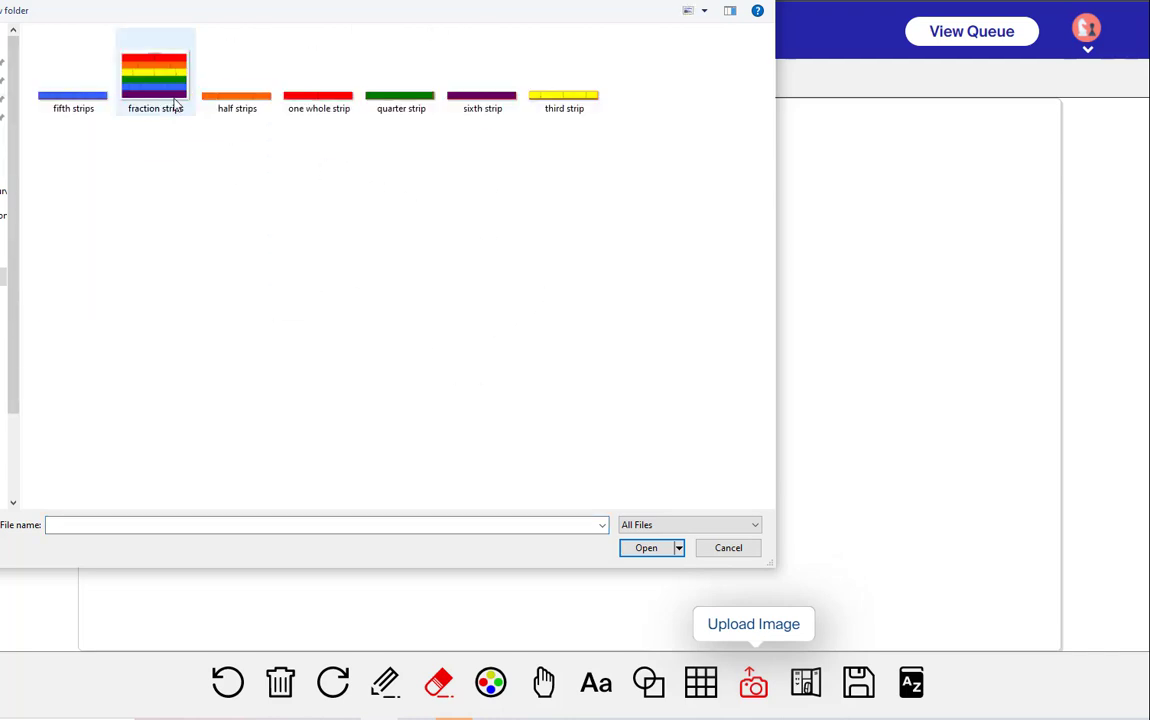
pyautogui.click(646, 547)
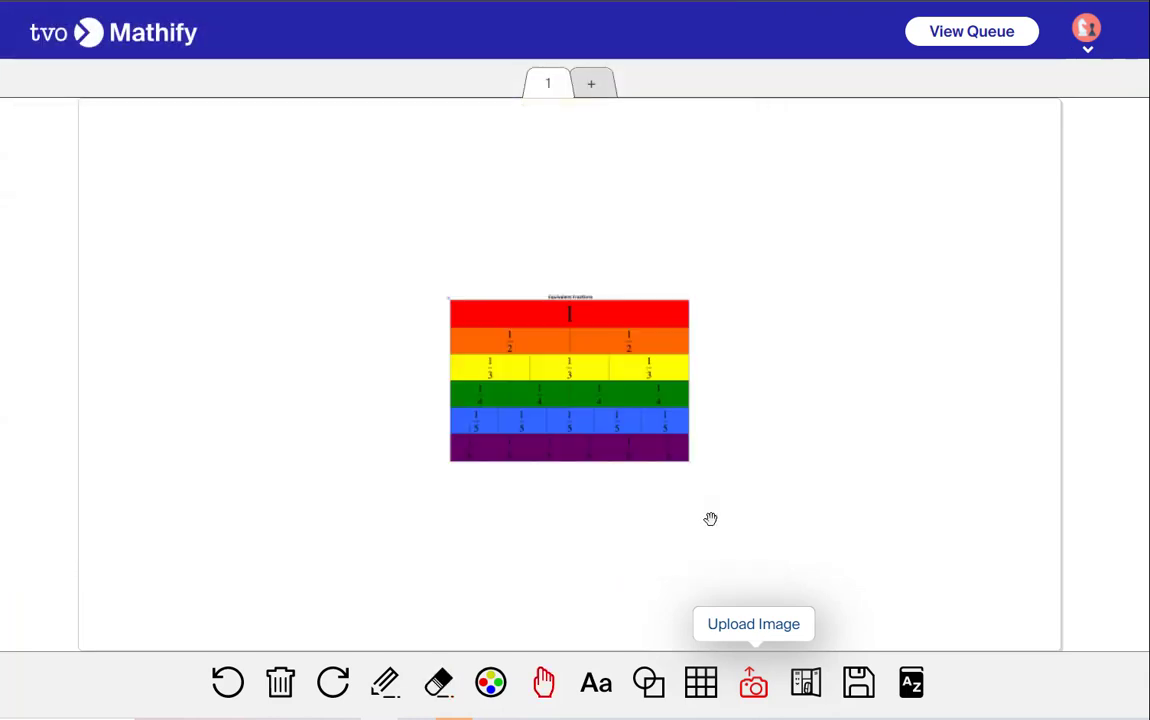
pyautogui.click(660, 449)
pyautogui.moveTo(660, 449); pyautogui.dragTo(411, 296)
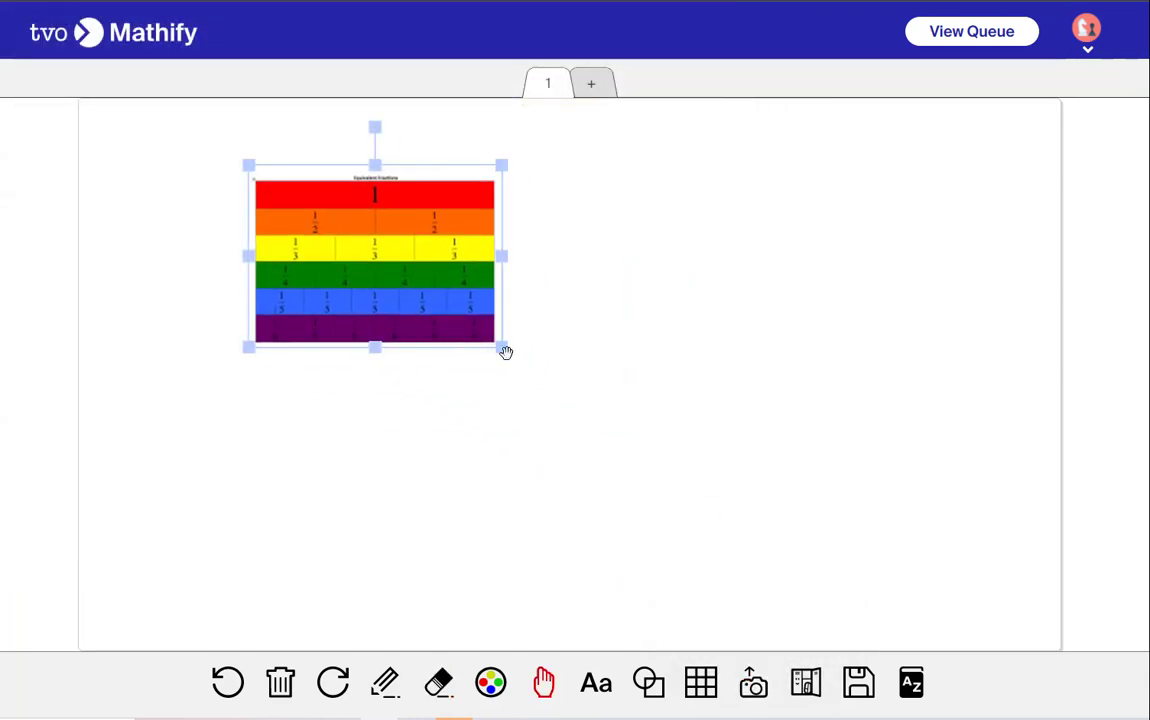
pyautogui.moveTo(500, 345); pyautogui.dragTo(816, 490)
pyautogui.click(817, 491)
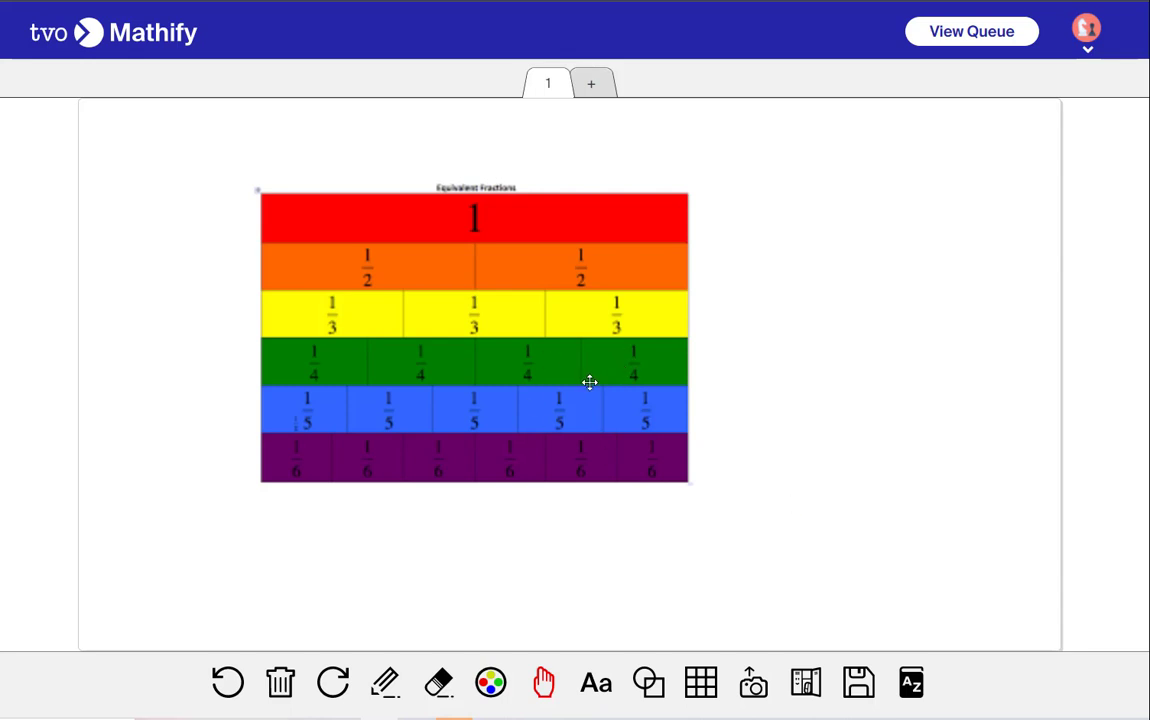
# Erase the fraction strips image from the canvas
pyautogui.click(438, 681)
pyautogui.click(562, 458)
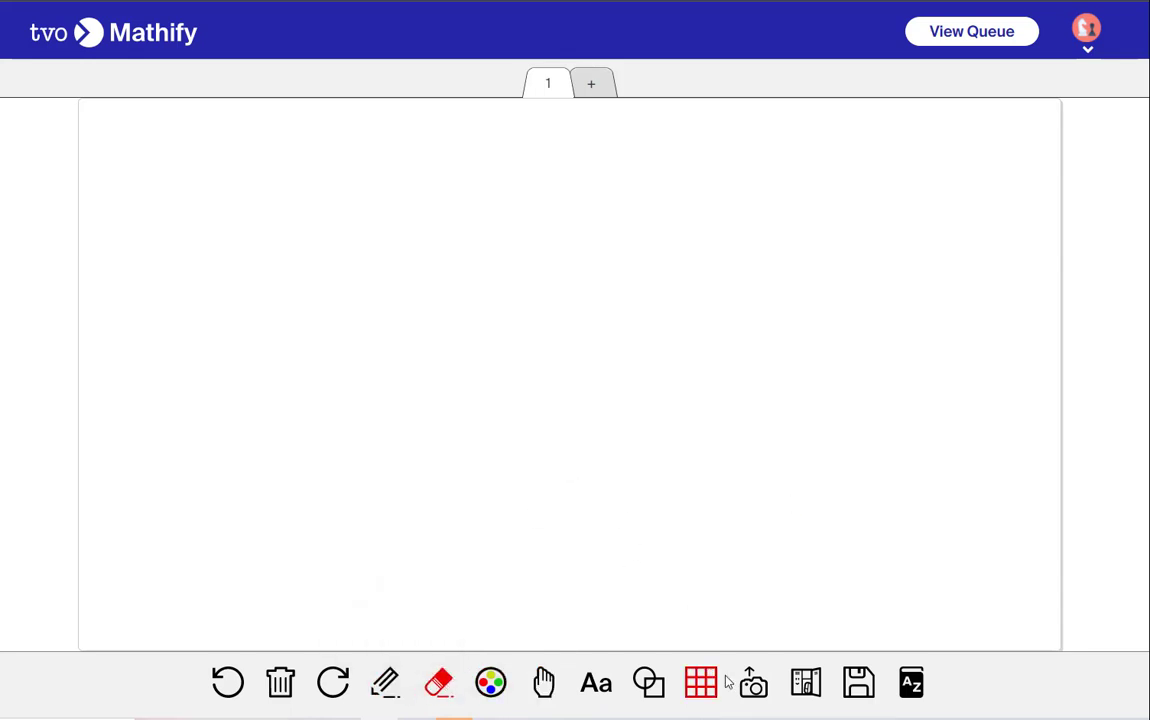
# Upload The CARTESIAN PLANE (BLANK) image from the Grids folder and enlarge it on the canvas
pyautogui.click(750, 681)
pyautogui.hotkey('alt', 'Up')
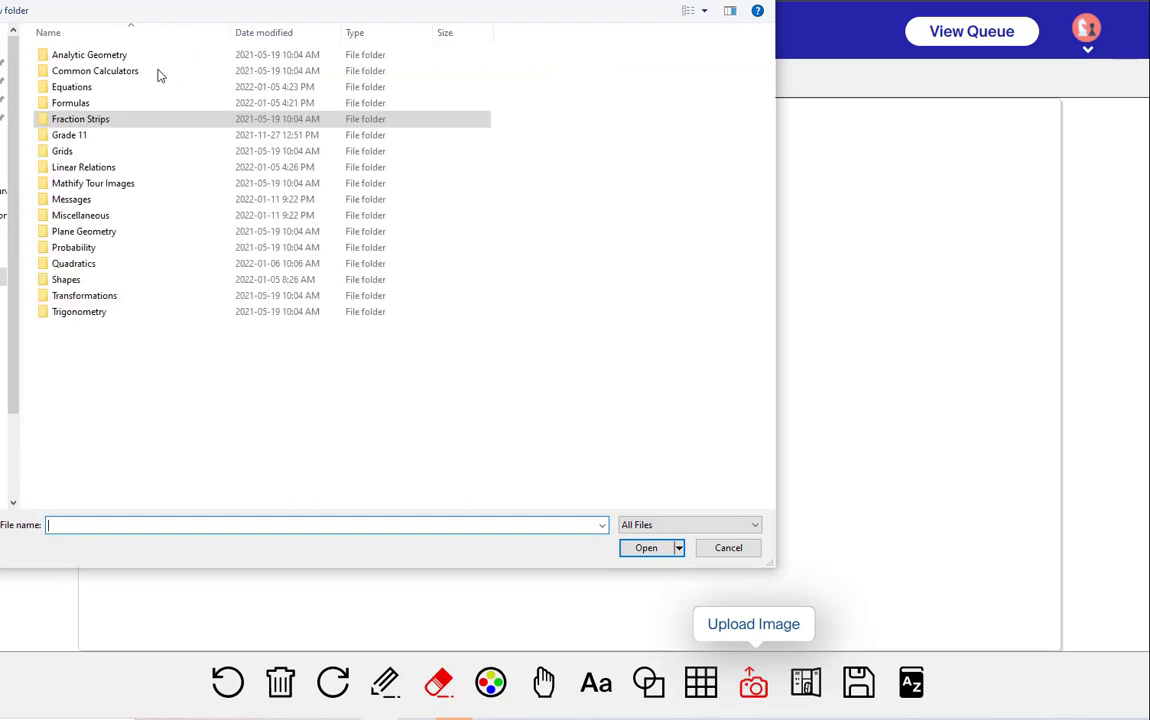
pyautogui.doubleClick(62, 150)
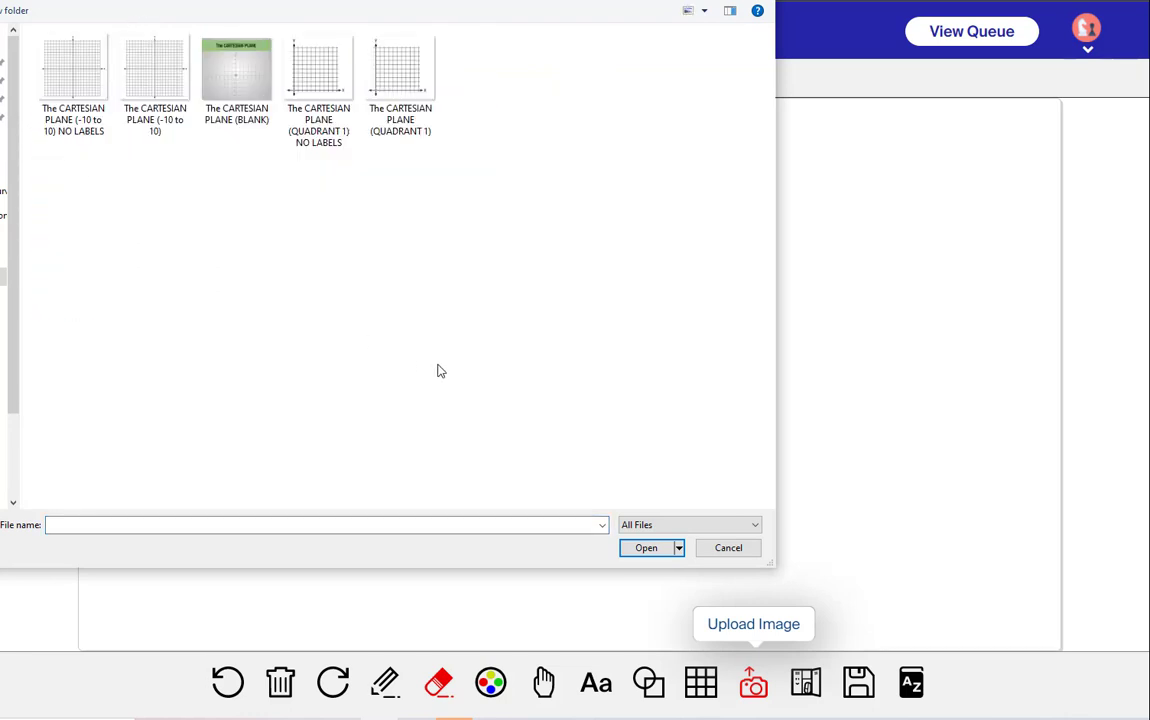
pyautogui.click(237, 75)
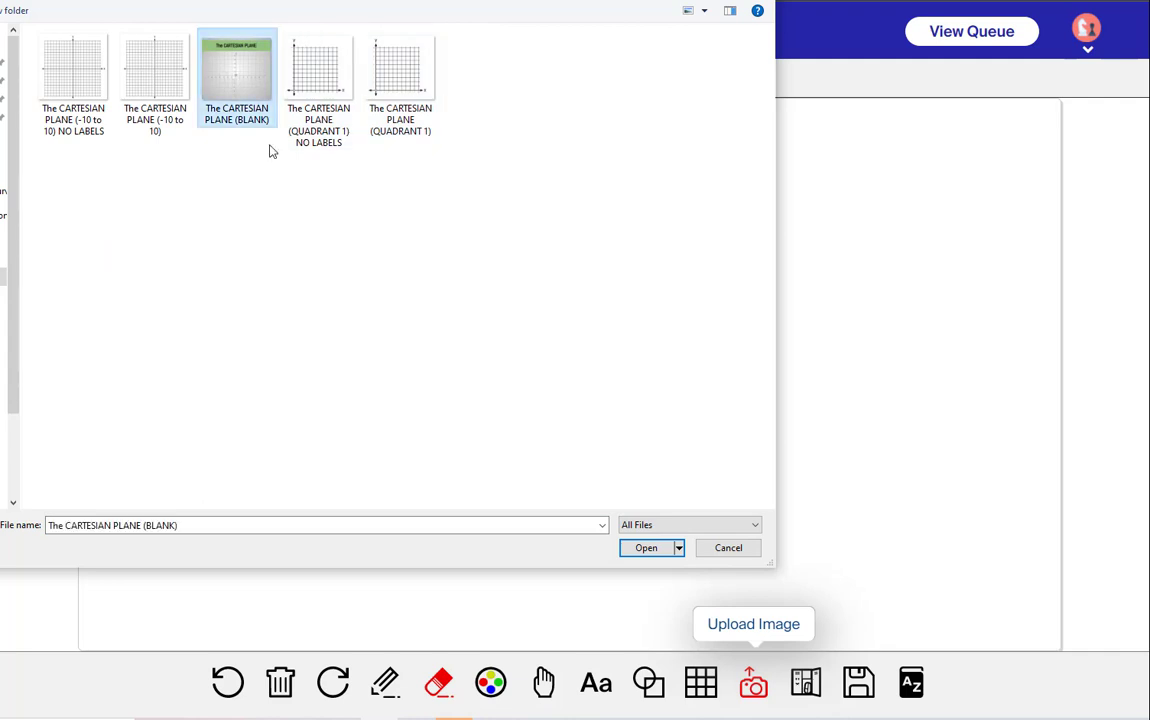
pyautogui.click(646, 547)
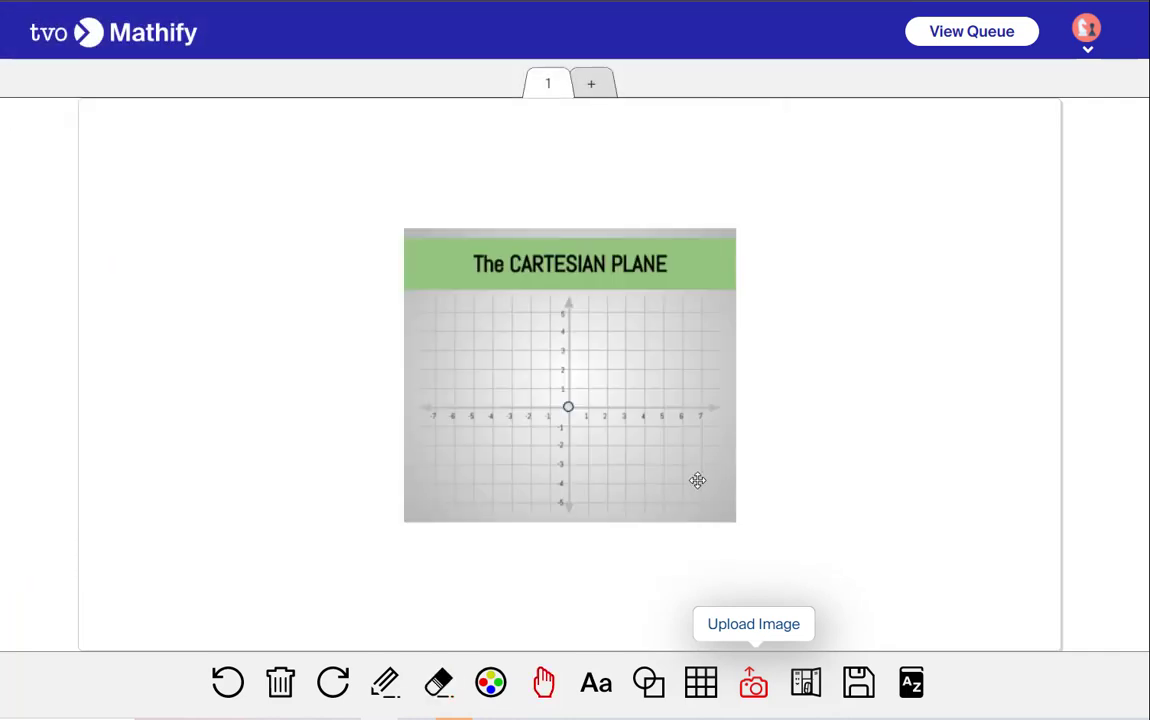
pyautogui.moveTo(694, 477); pyautogui.dragTo(568, 413)
pyautogui.moveTo(628, 458); pyautogui.dragTo(824, 578)
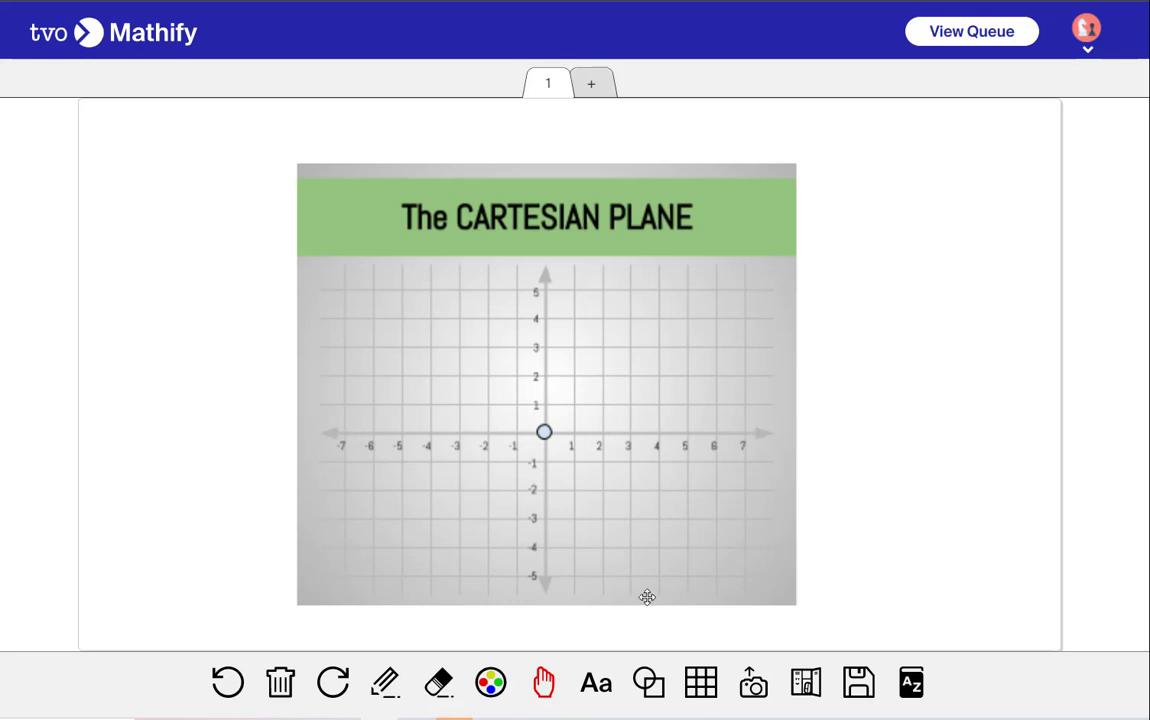
# Erase the blank Cartesian plane image from the canvas
pyautogui.click(438, 682)
pyautogui.click(618, 542)
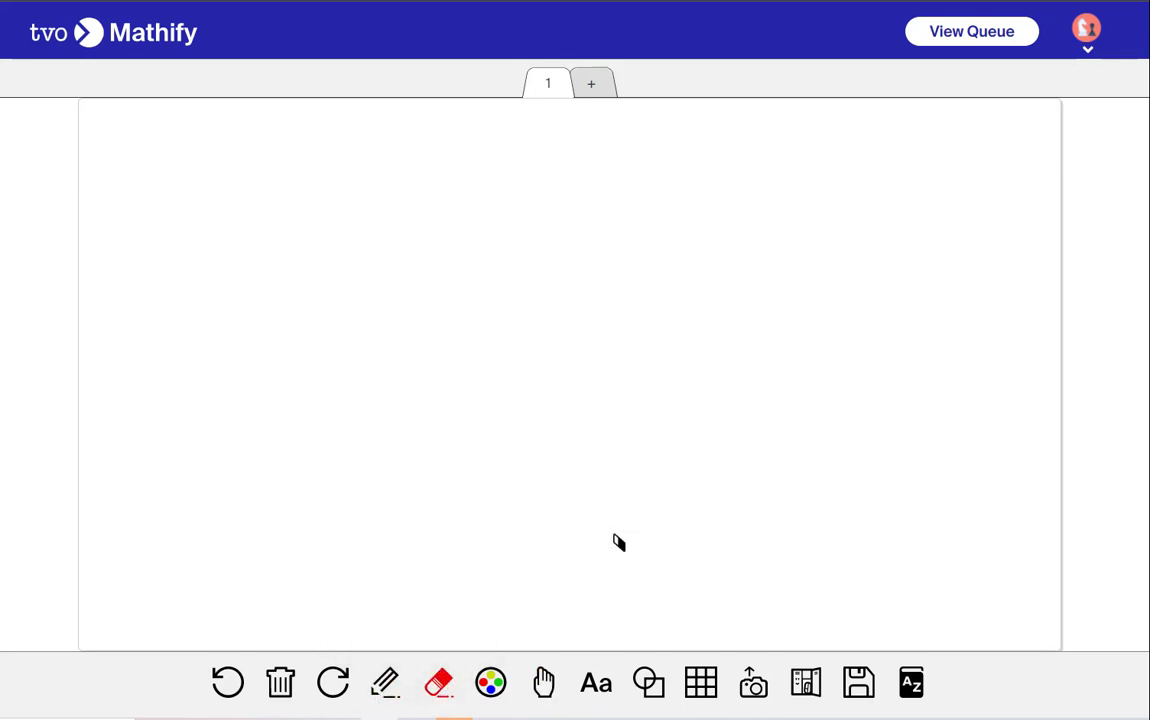
# Upload The CARTESIAN PLANE (BLANK) image from the Grids folder onto the canvas again
pyautogui.click(753, 682)
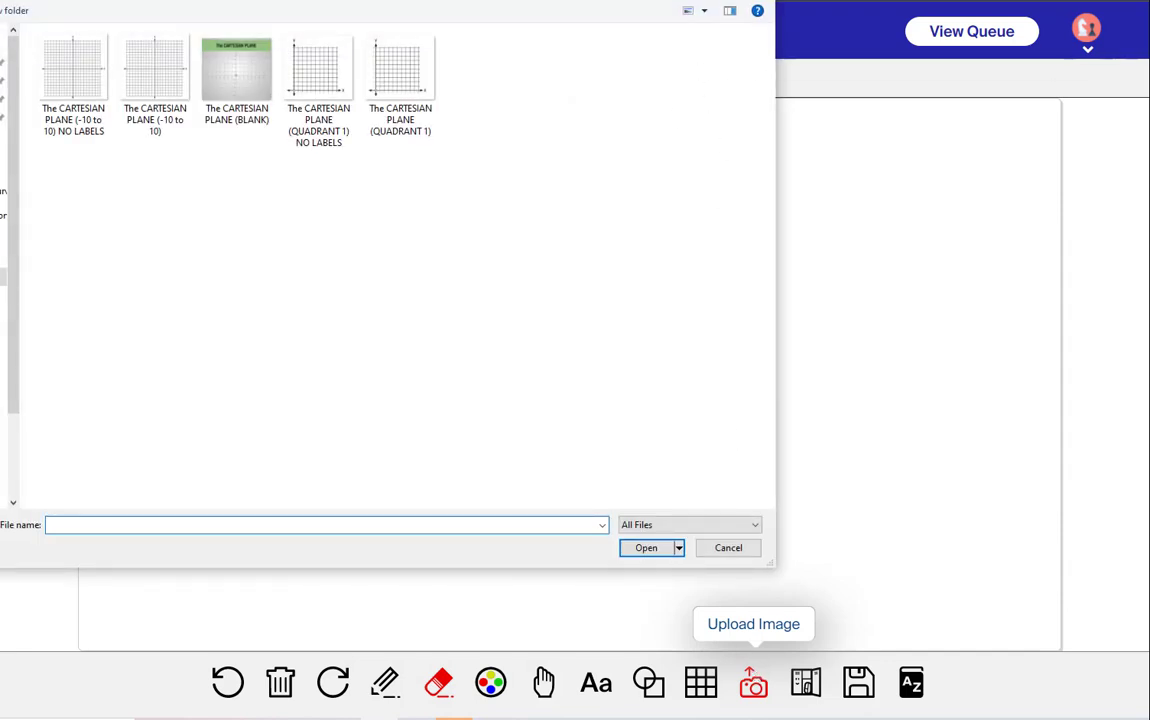
pyautogui.click(236, 70)
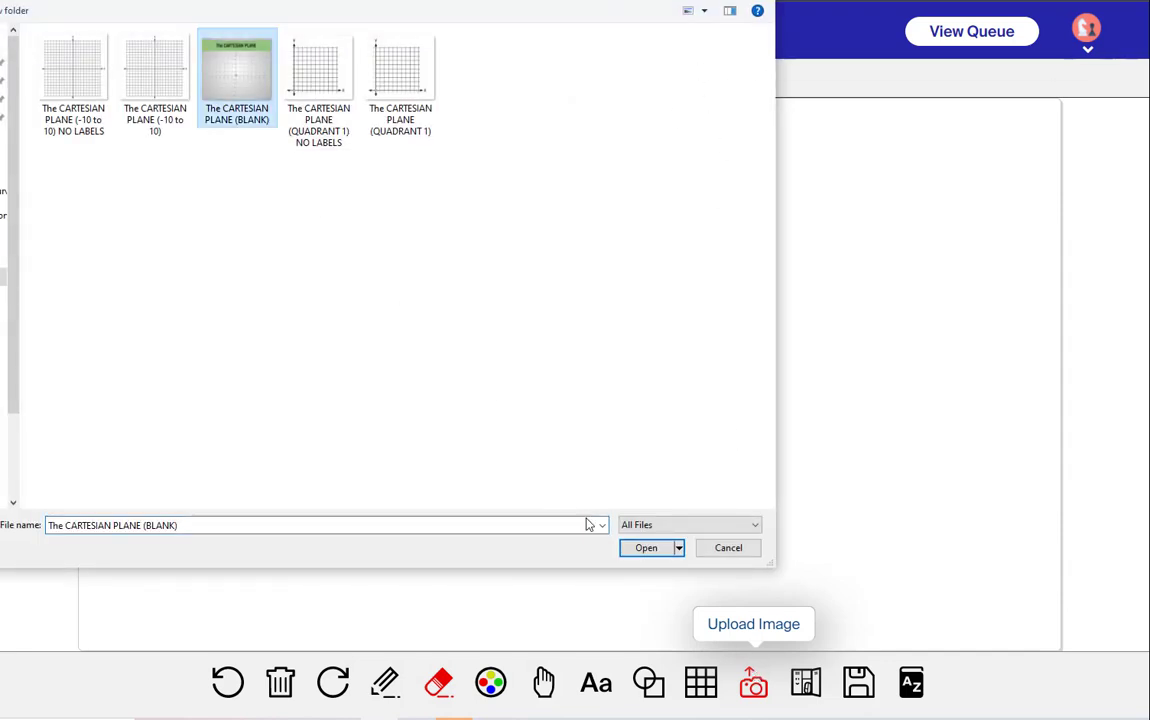
pyautogui.click(665, 550)
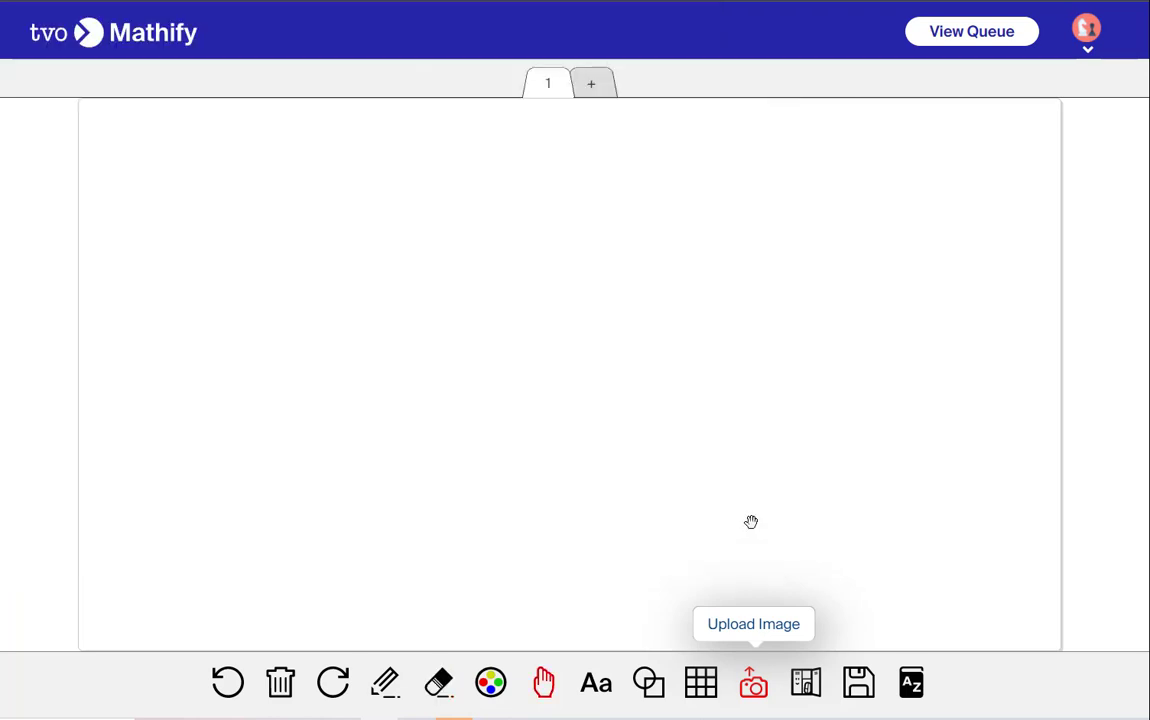
pyautogui.click(789, 498)
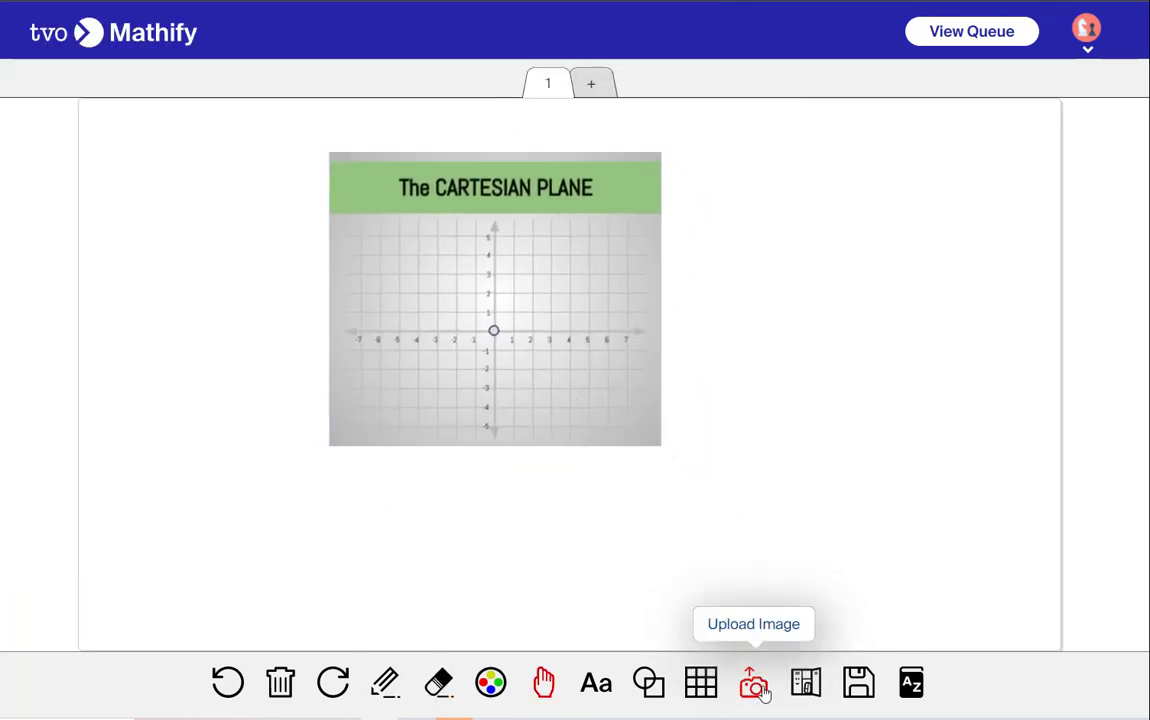
# Upload The CARTESIAN PLANE (-10 to 10) image and move it to overlap the blank plane's lower right
pyautogui.click(753, 685)
pyautogui.click(86, 90)
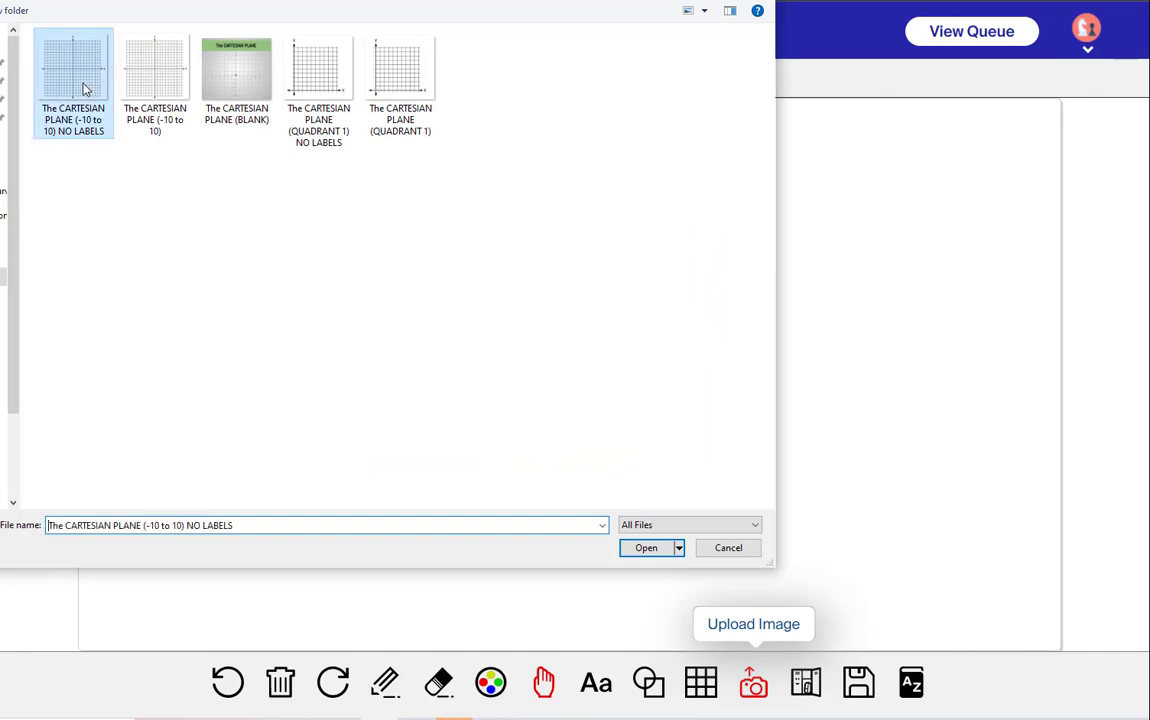
pyautogui.click(155, 72)
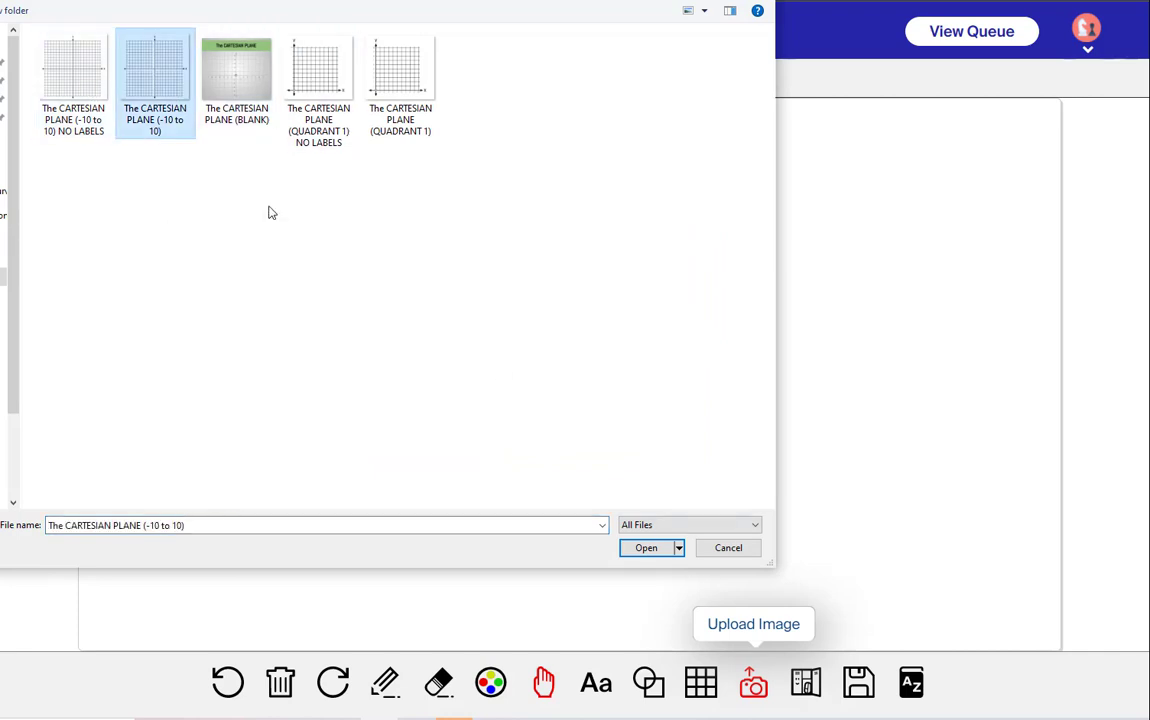
pyautogui.click(644, 547)
pyautogui.moveTo(688, 508); pyautogui.dragTo(842, 535)
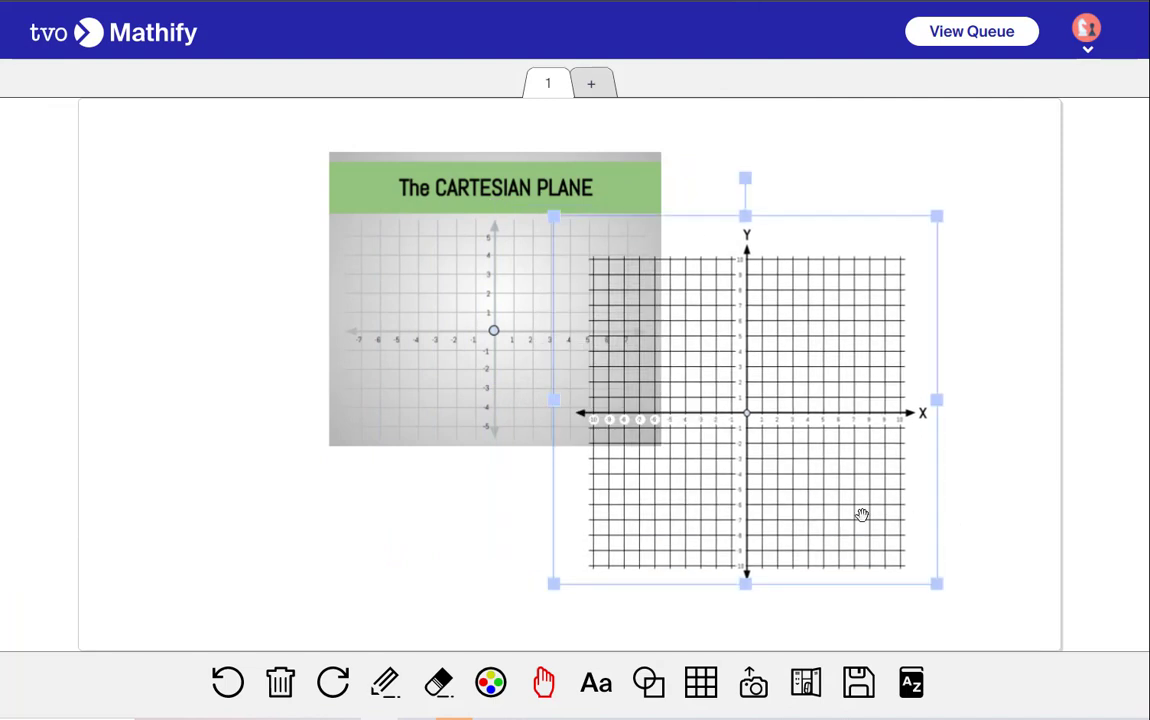
pyautogui.click(400, 455)
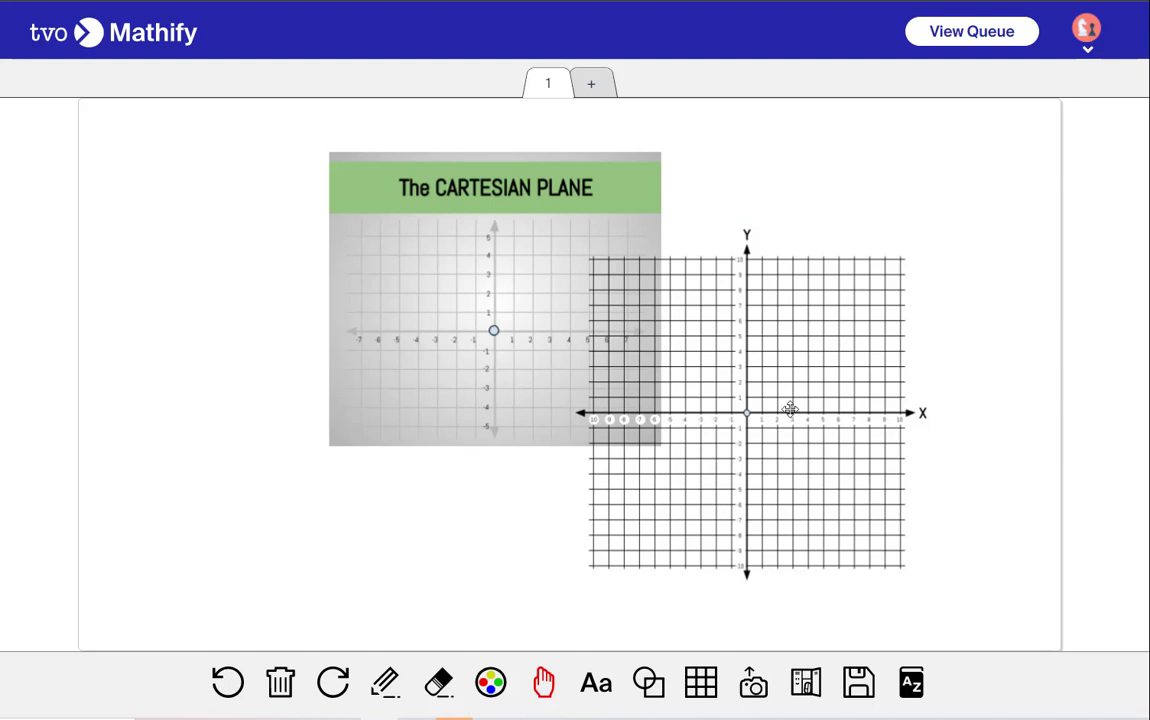
pyautogui.moveTo(790, 412); pyautogui.dragTo(732, 444)
pyautogui.click(945, 483)
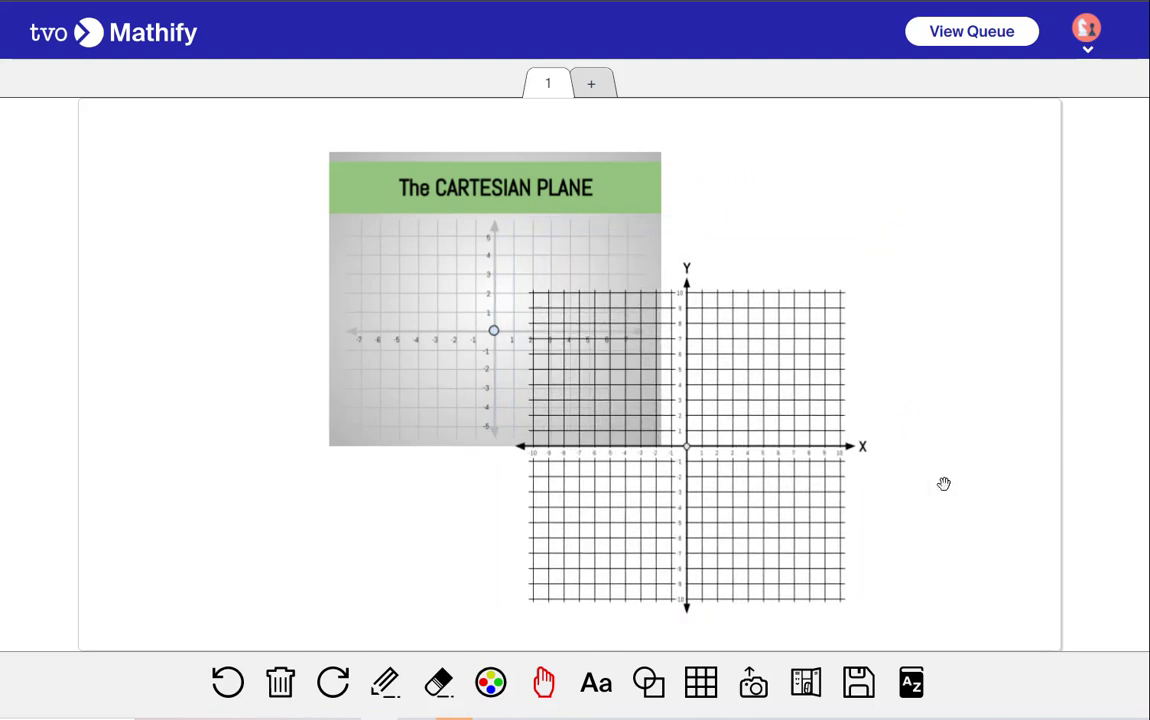
# Write 2x in purple with the Pencil below the blank Cartesian plane
pyautogui.click(385, 683)
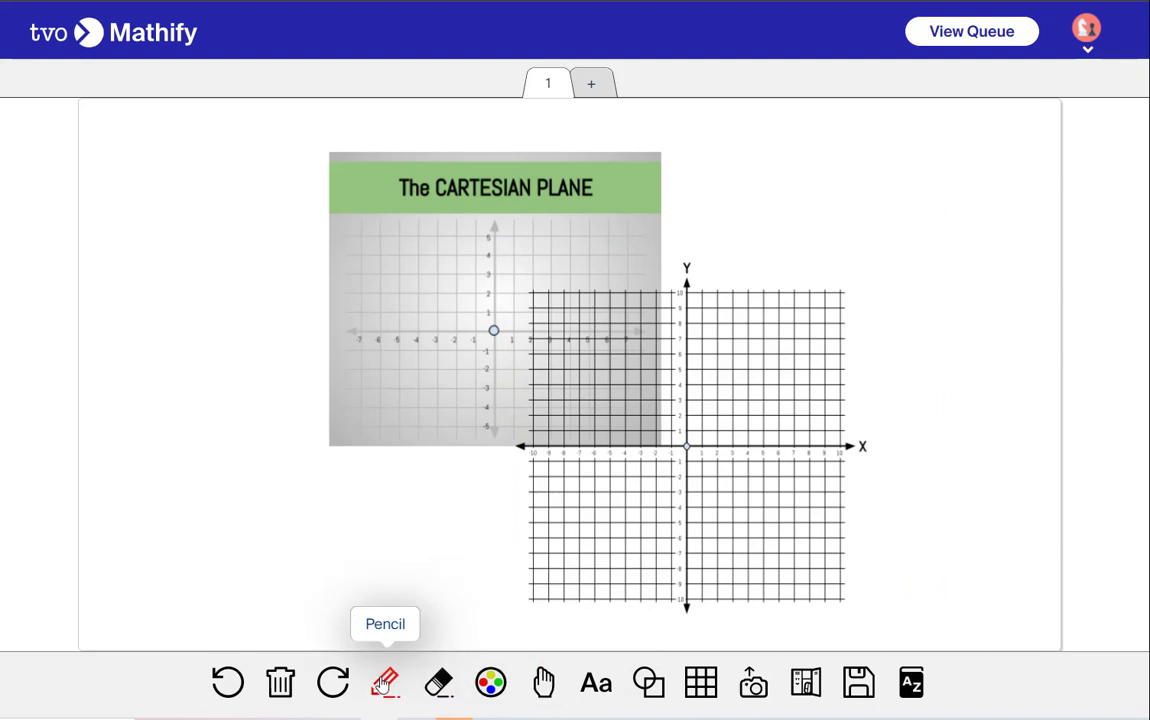
pyautogui.click(490, 683)
pyautogui.click(426, 601)
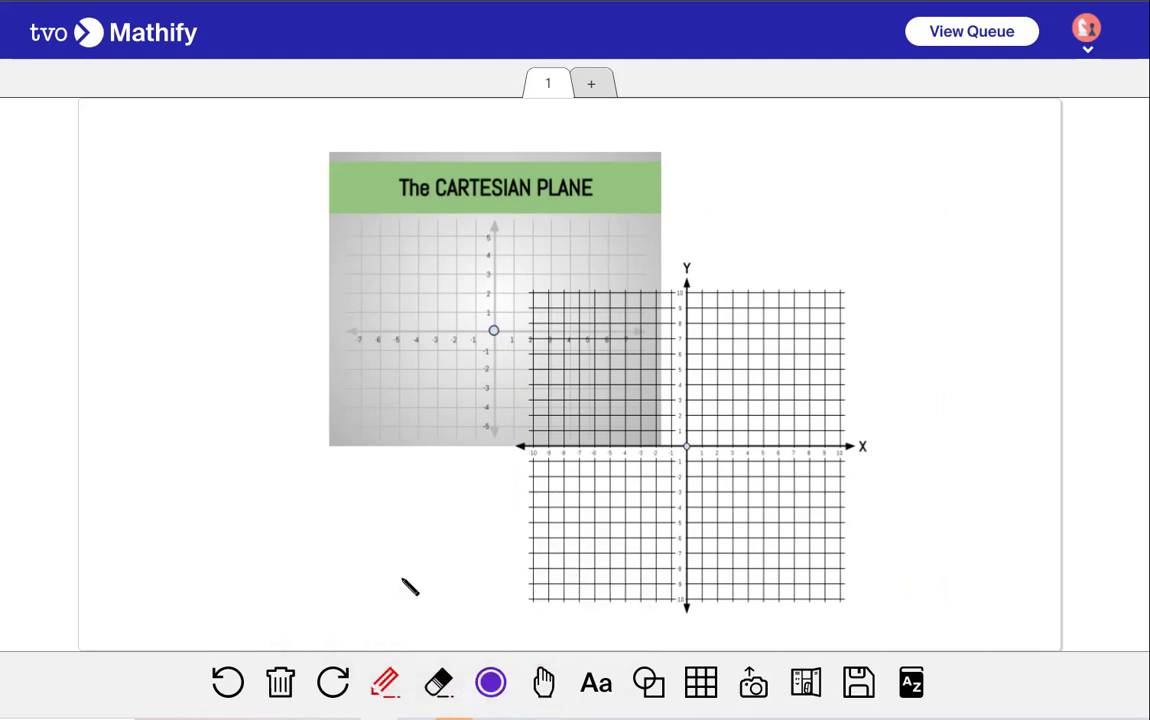
pyautogui.moveTo(327, 503)
pyautogui.mouseDown()
pyautogui.moveTo(348, 516)
pyautogui.moveTo(375, 507)
pyautogui.moveTo(366, 520)
pyautogui.mouseUp()
# Upload The CARTESIAN PLANE (-10 to 10) NO LABELS image and move it to the lower left over the 2x
pyautogui.click(753, 683)
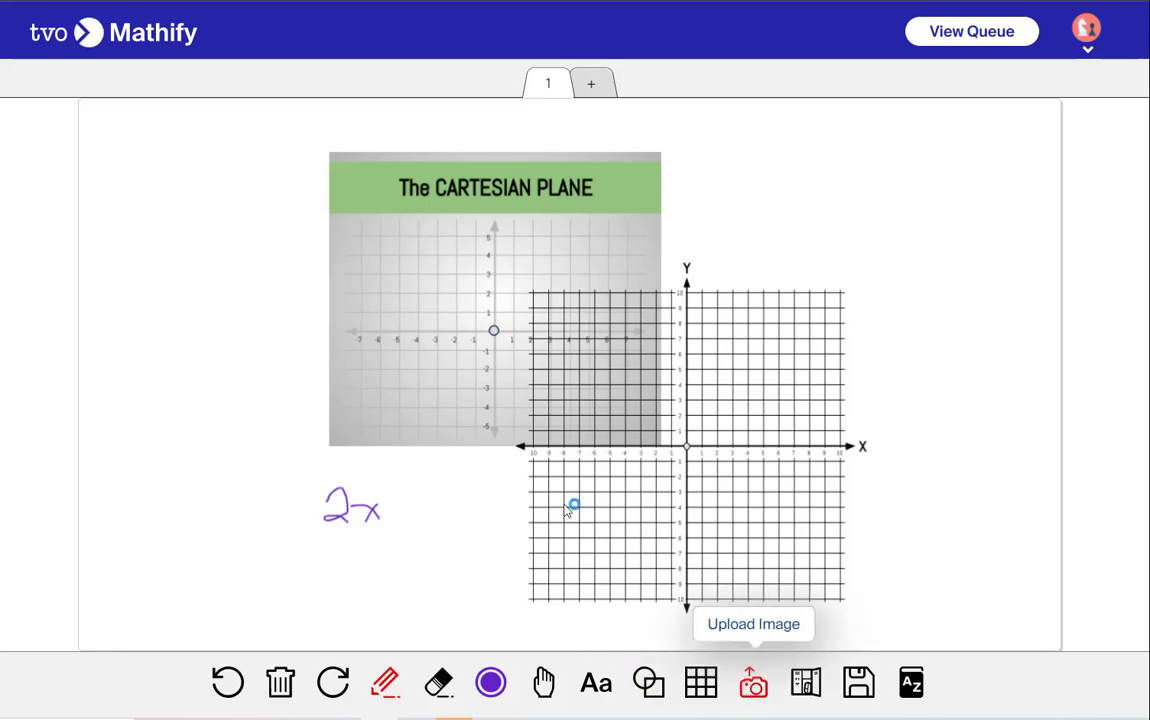
pyautogui.click(58, 75)
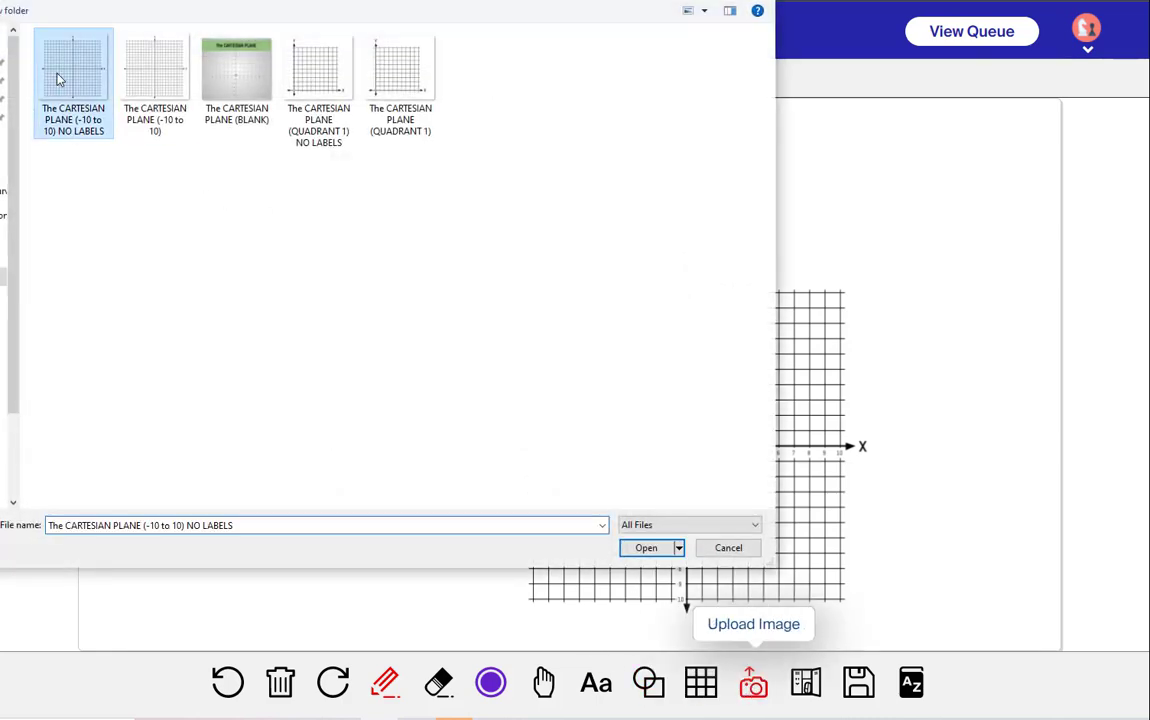
pyautogui.click(646, 548)
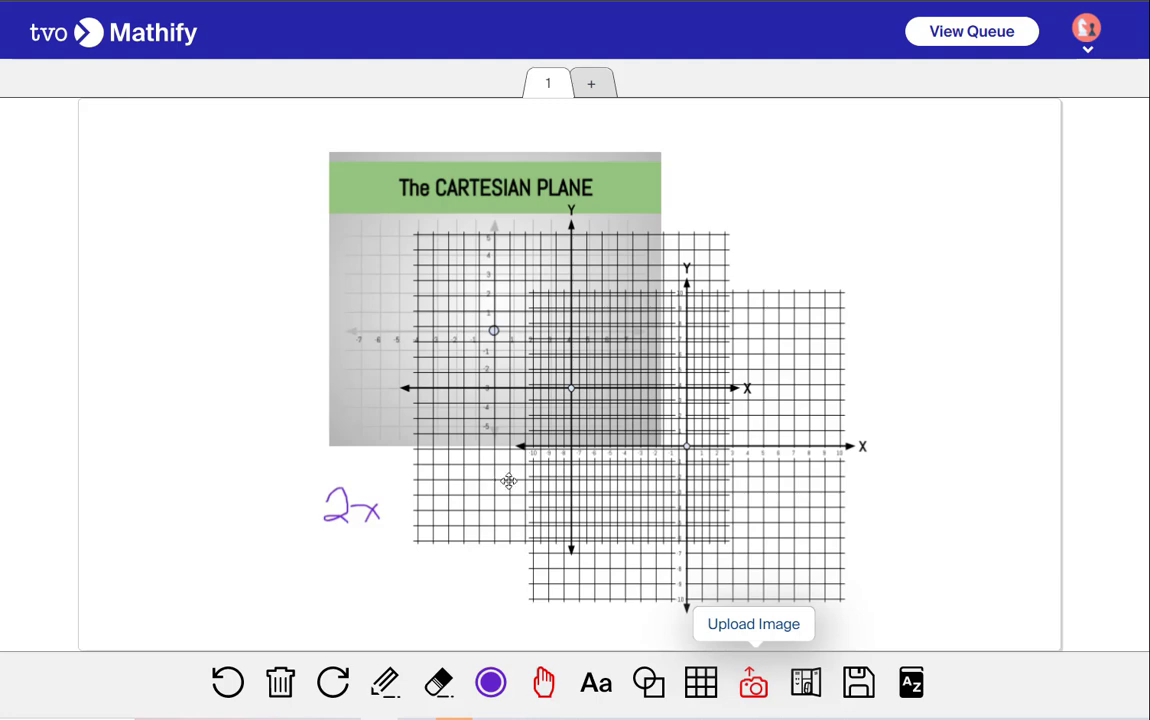
pyautogui.moveTo(509, 481); pyautogui.dragTo(256, 584)
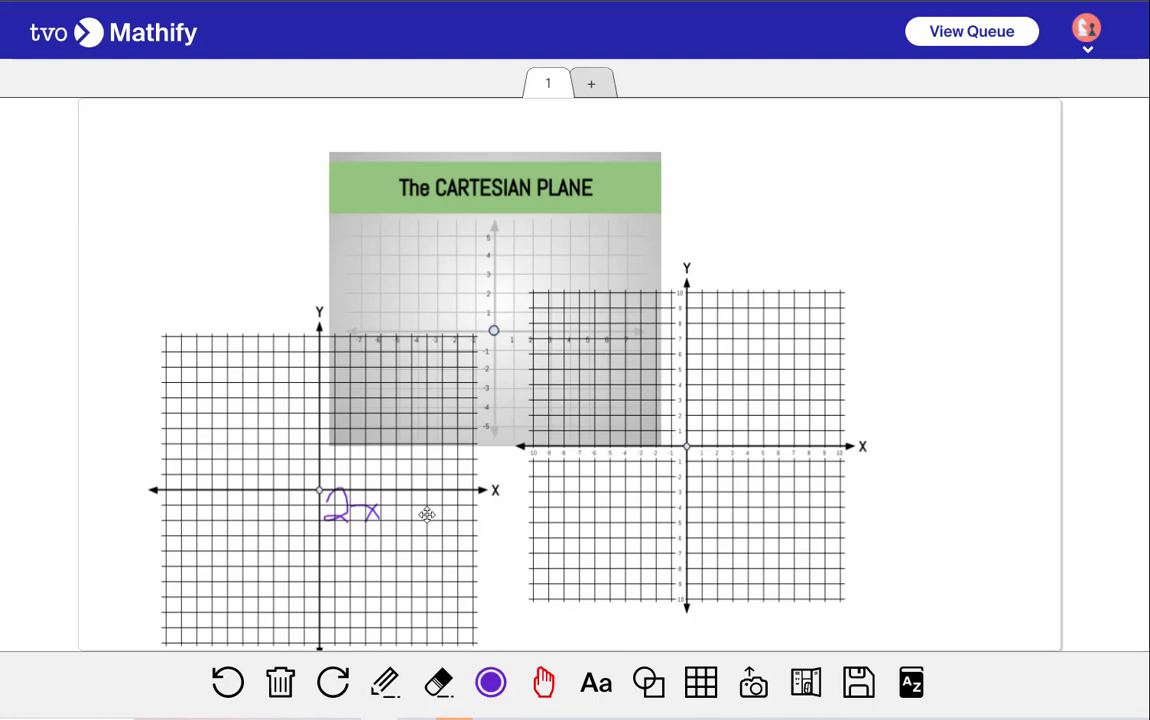
# Clear all contents from the whiteboard
pyautogui.click(280, 682)
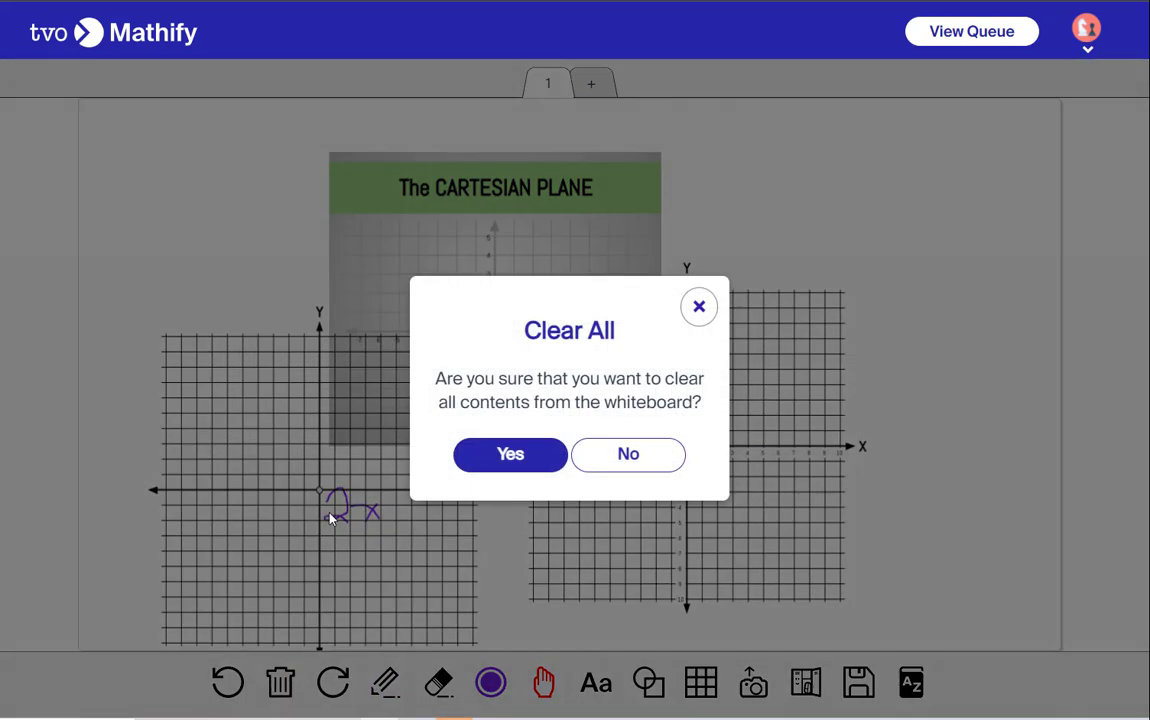
pyautogui.click(548, 458)
# Upload the VARIATION image from the Linear Relations folder onto the canvas
pyautogui.click(753, 682)
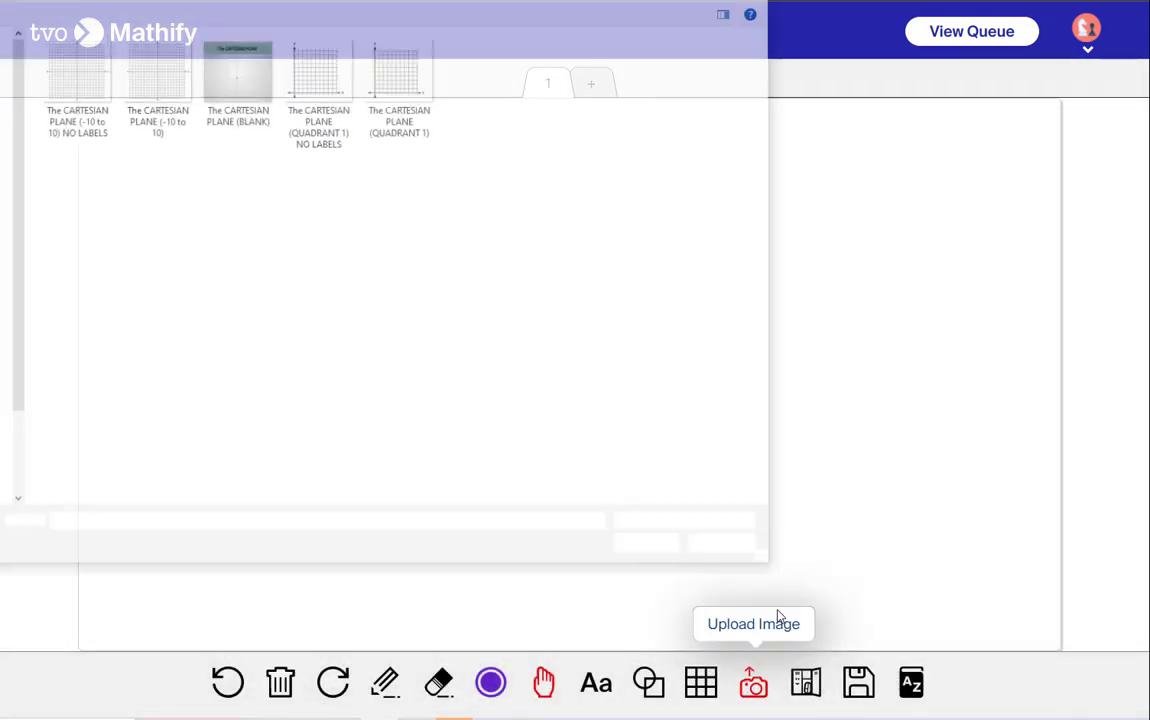
pyautogui.click(300, 1)
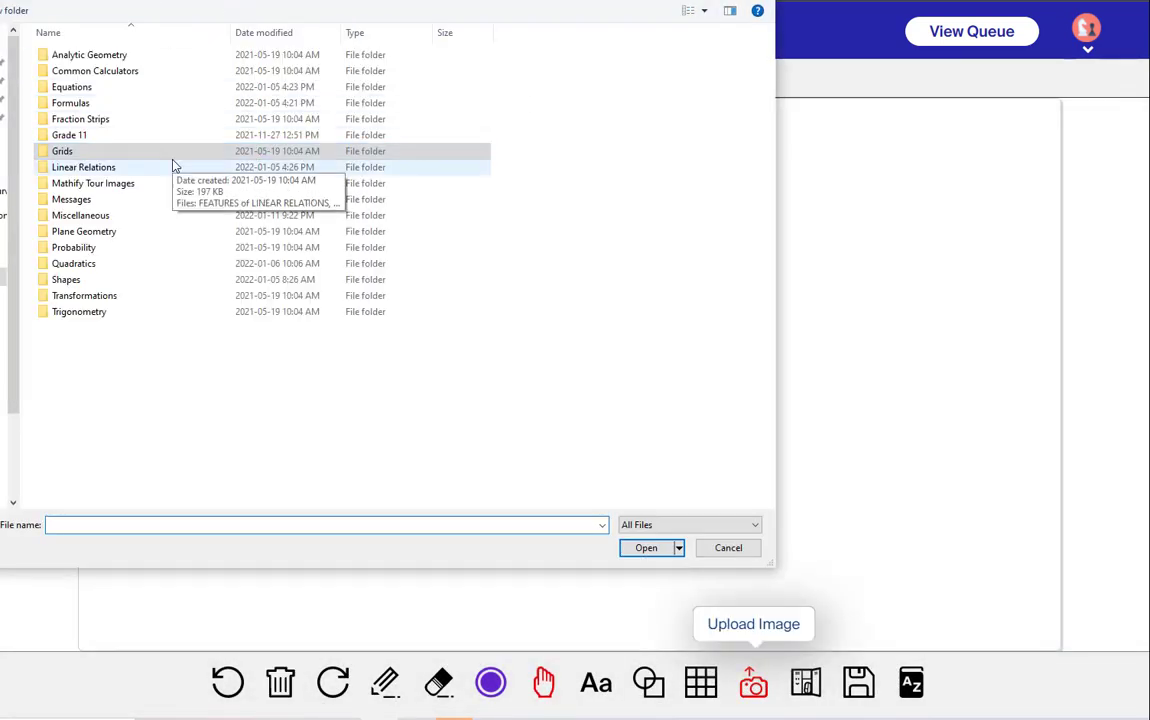
pyautogui.doubleClick(56, 168)
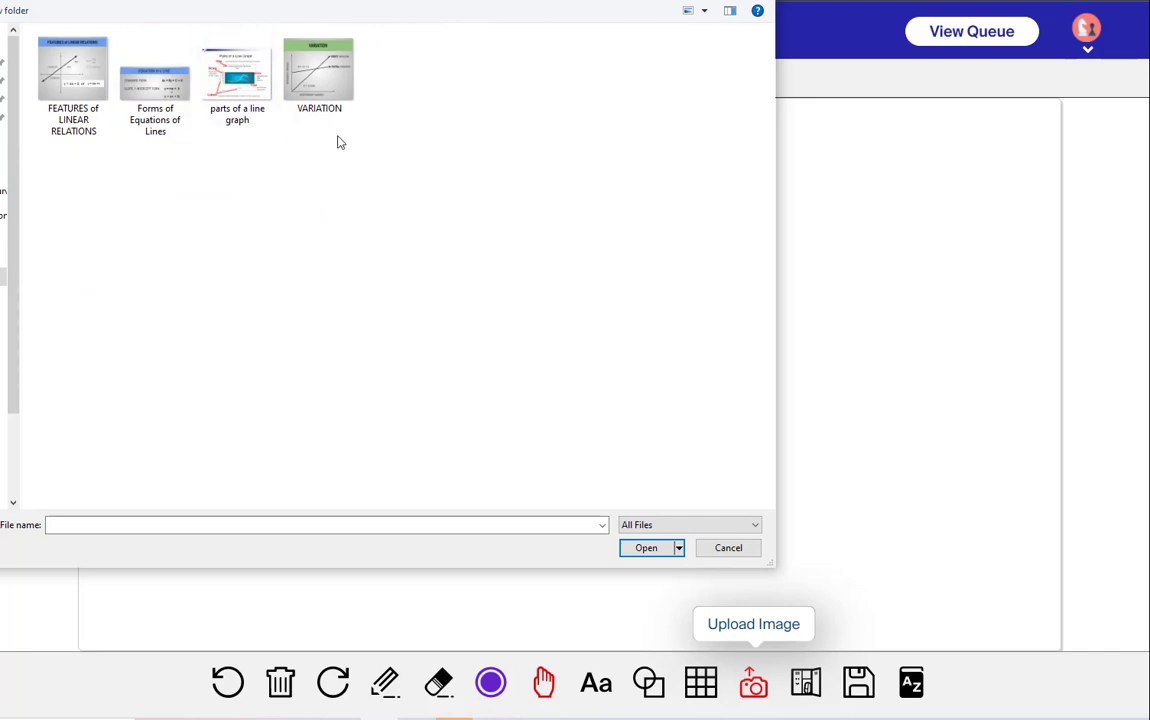
pyautogui.click(300, 75)
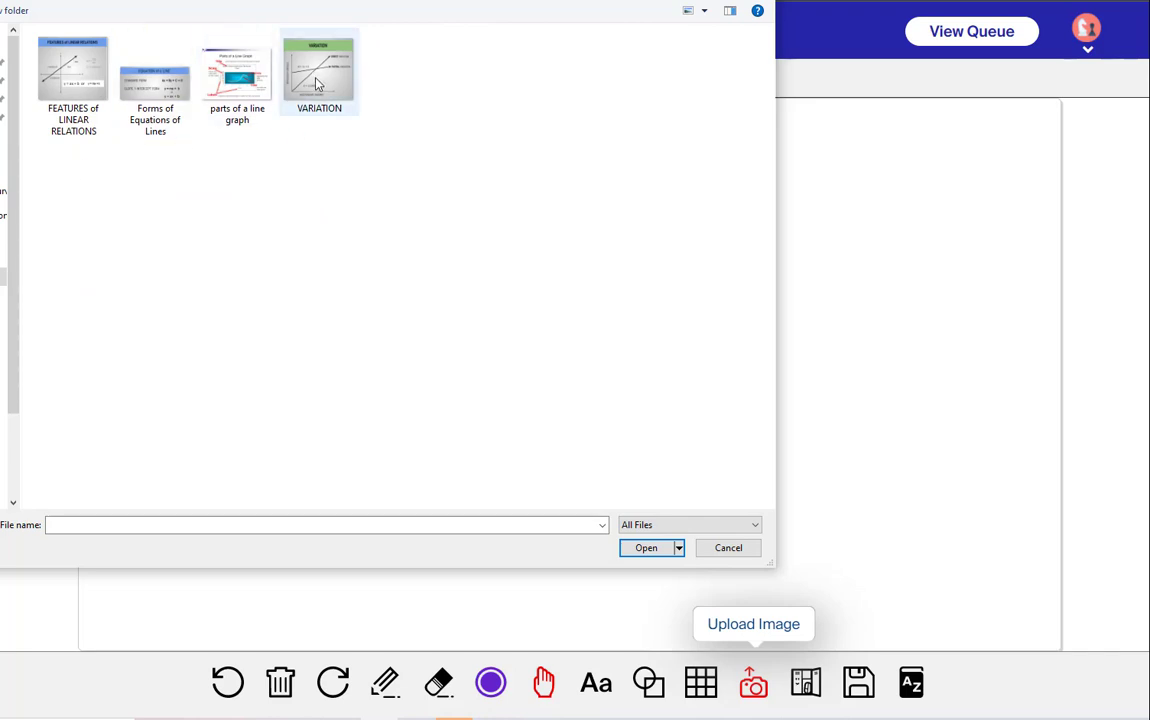
pyautogui.click(648, 553)
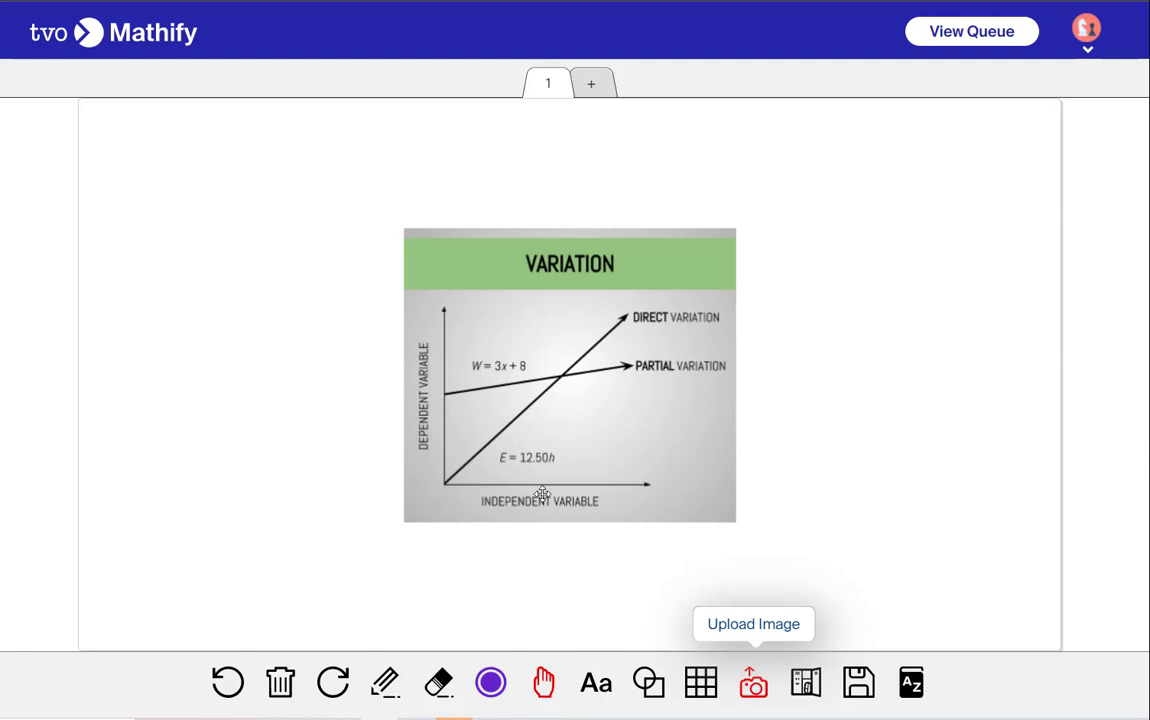
# Clear all contents from the whiteboard
pyautogui.click(282, 684)
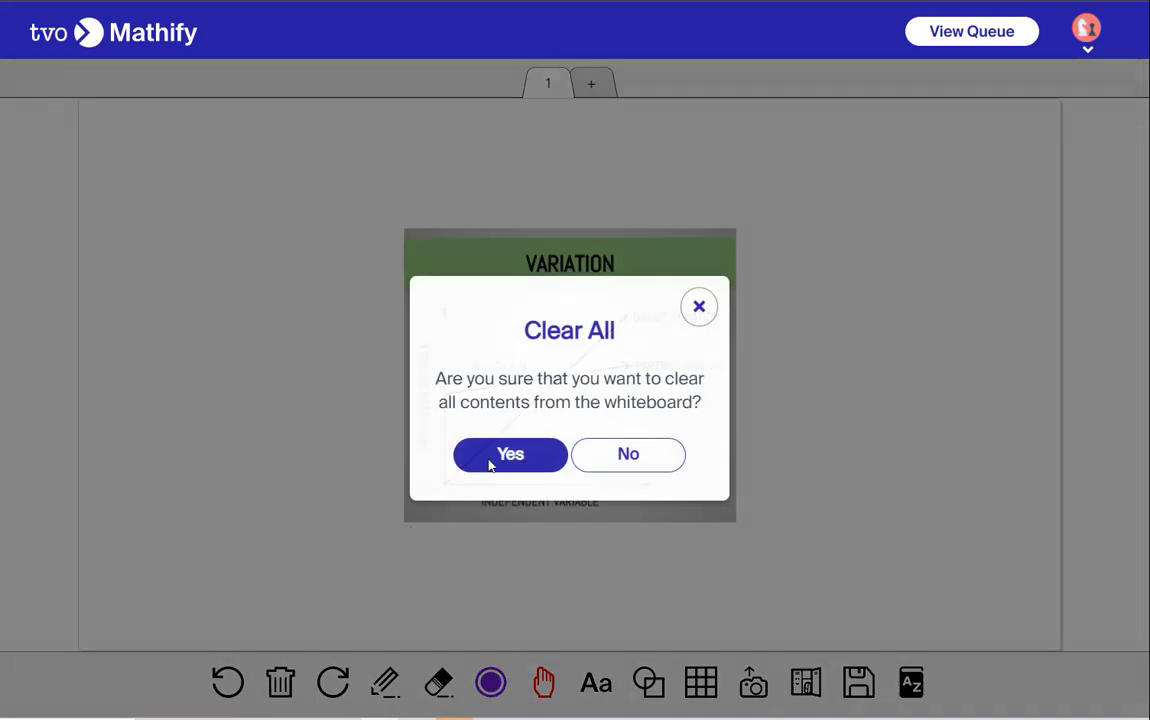
pyautogui.click(647, 466)
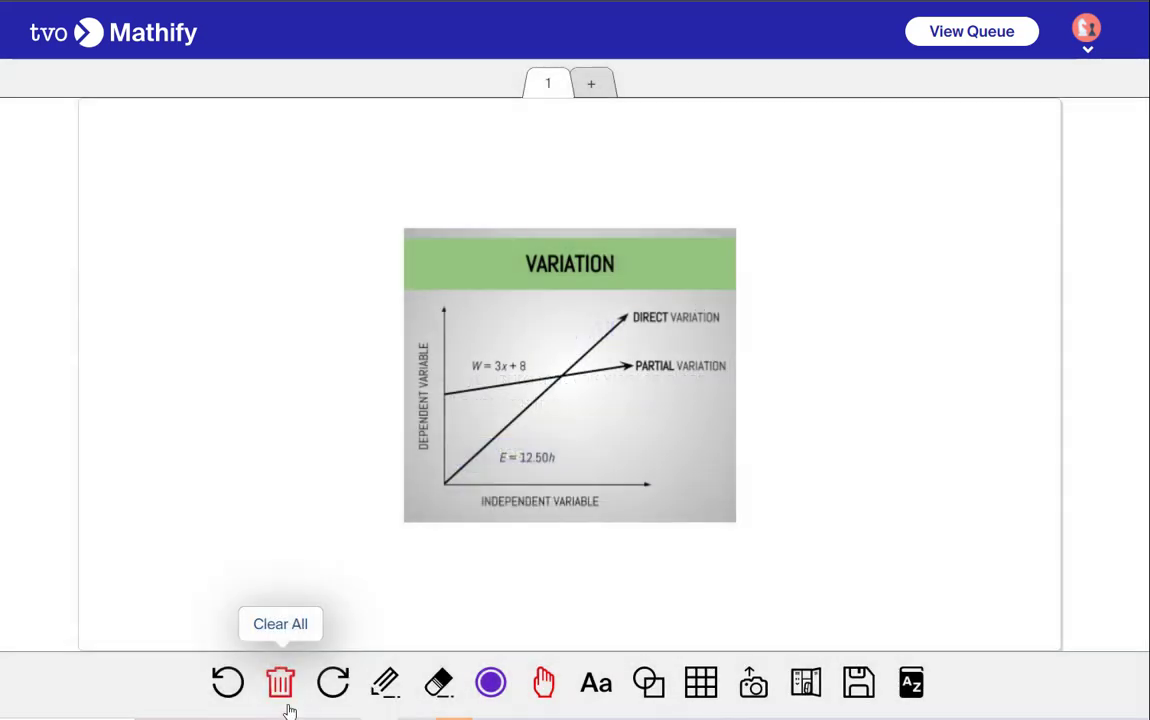
pyautogui.click(282, 684)
pyautogui.click(555, 458)
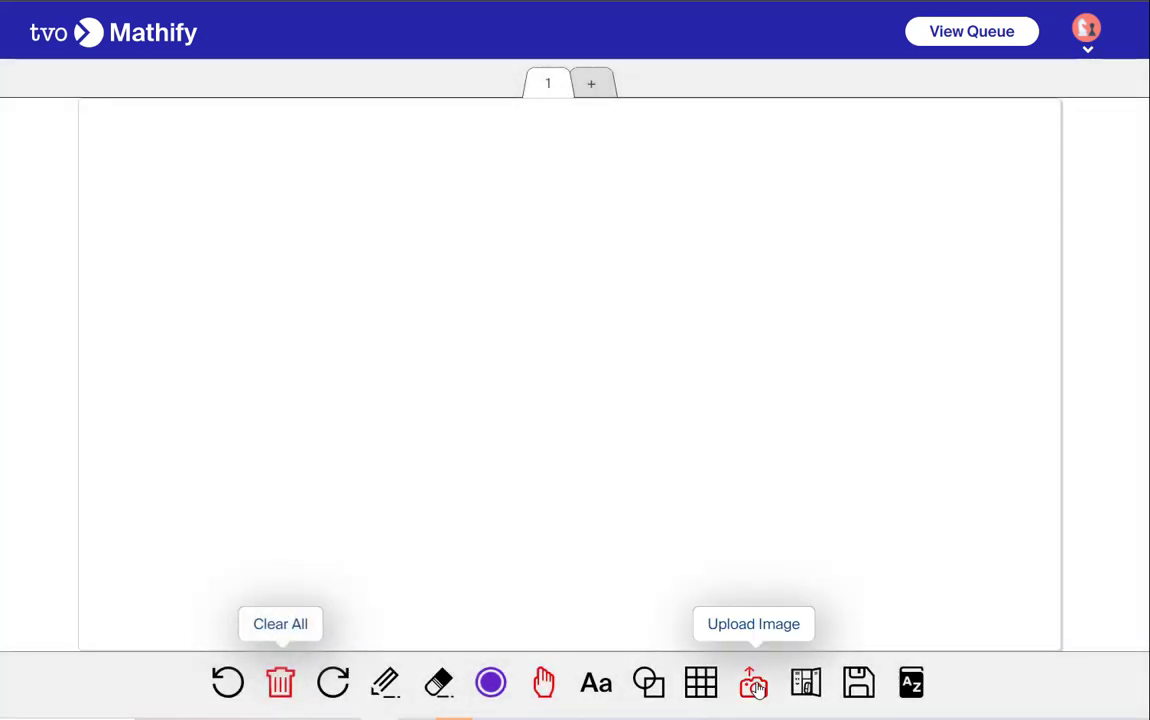
# Upload the Capture1 image from the Mathify Tour Images folder onto the whiteboard
pyautogui.click(753, 683)
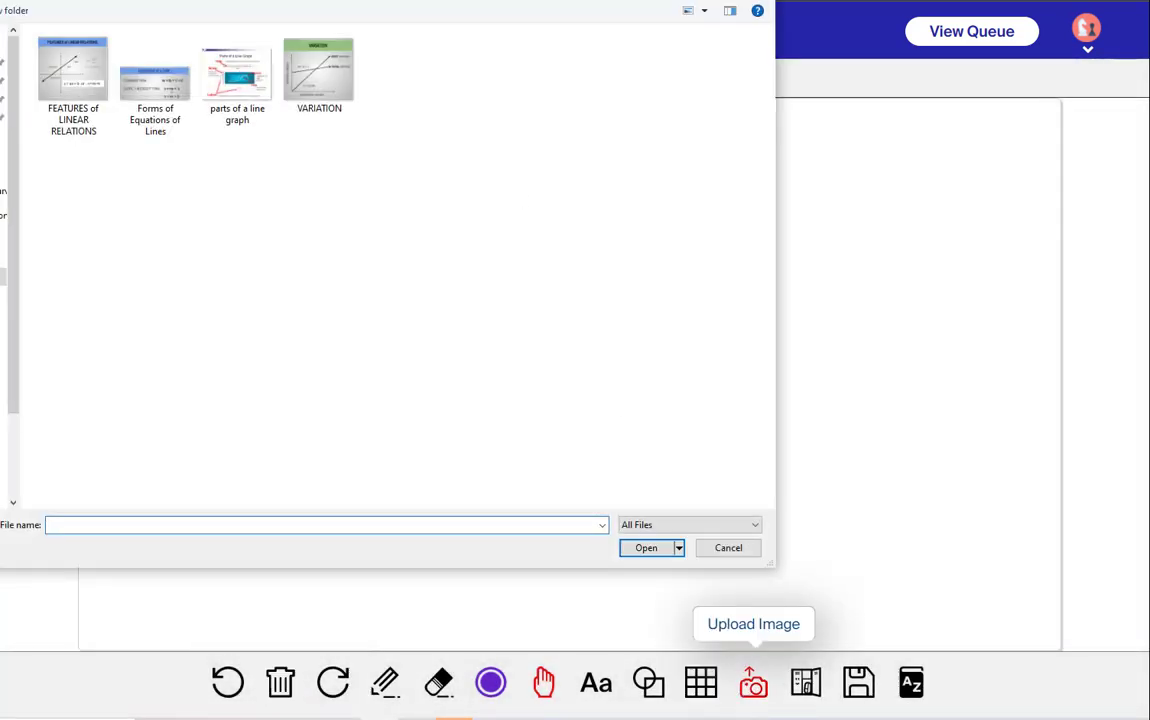
pyautogui.hotkey('alt', 'Up')
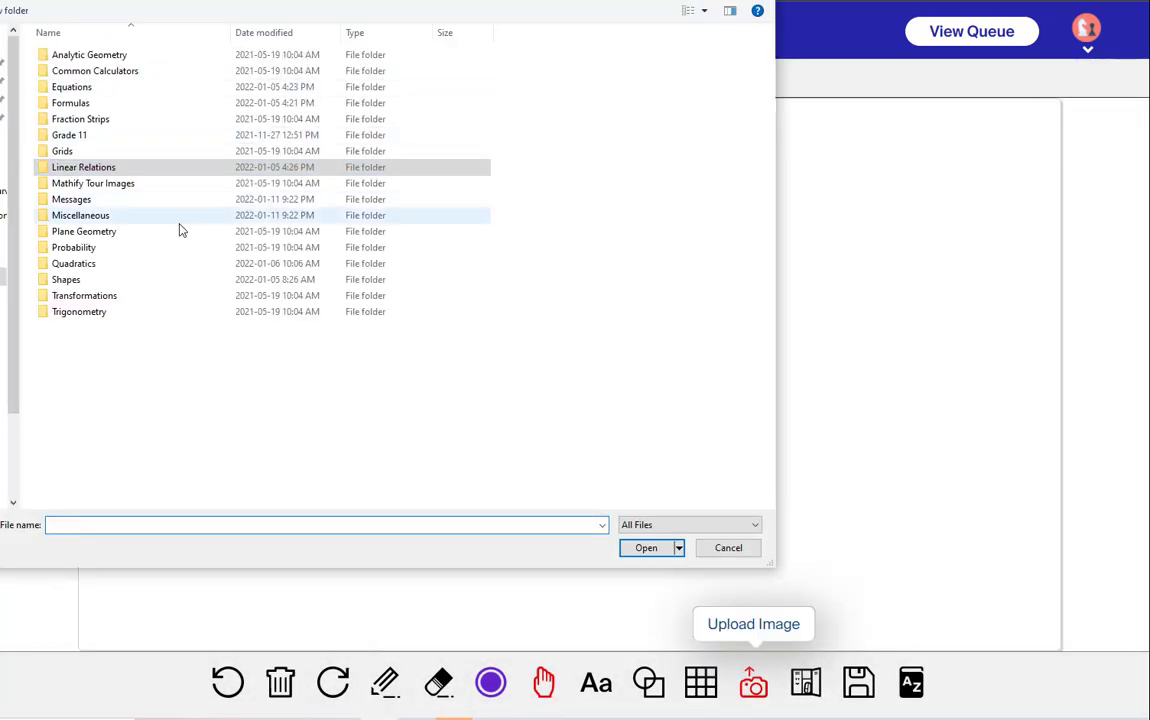
pyautogui.doubleClick(70, 184)
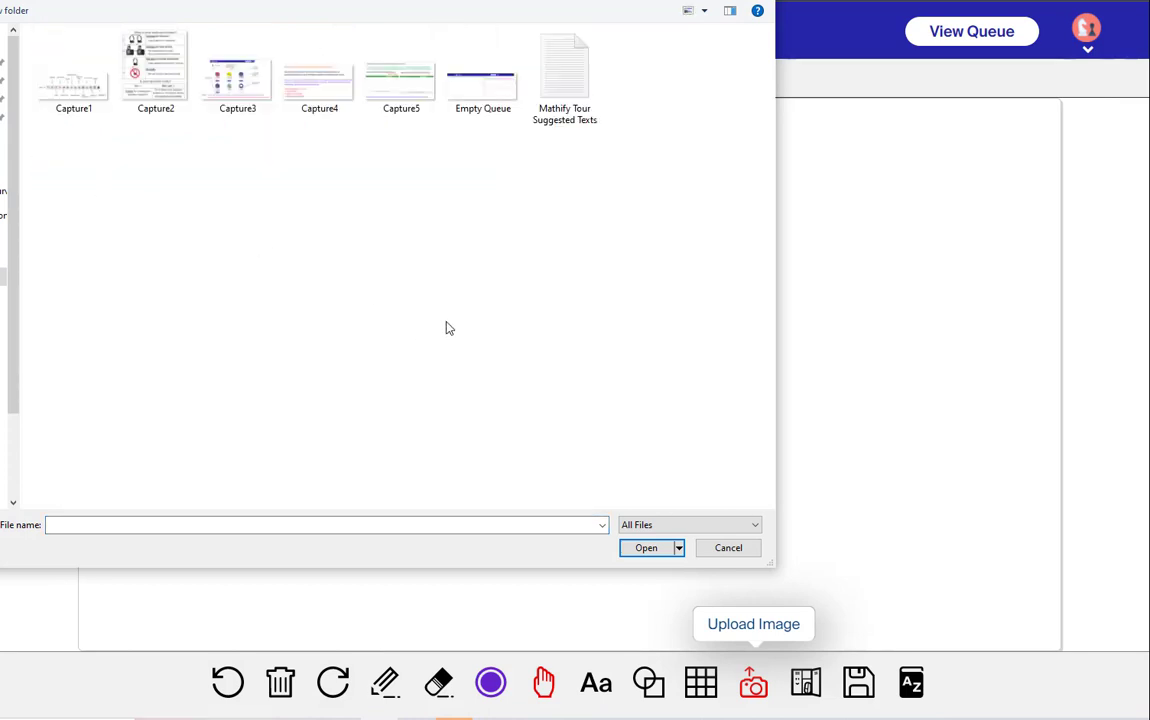
pyautogui.click(62, 84)
pyautogui.click(646, 549)
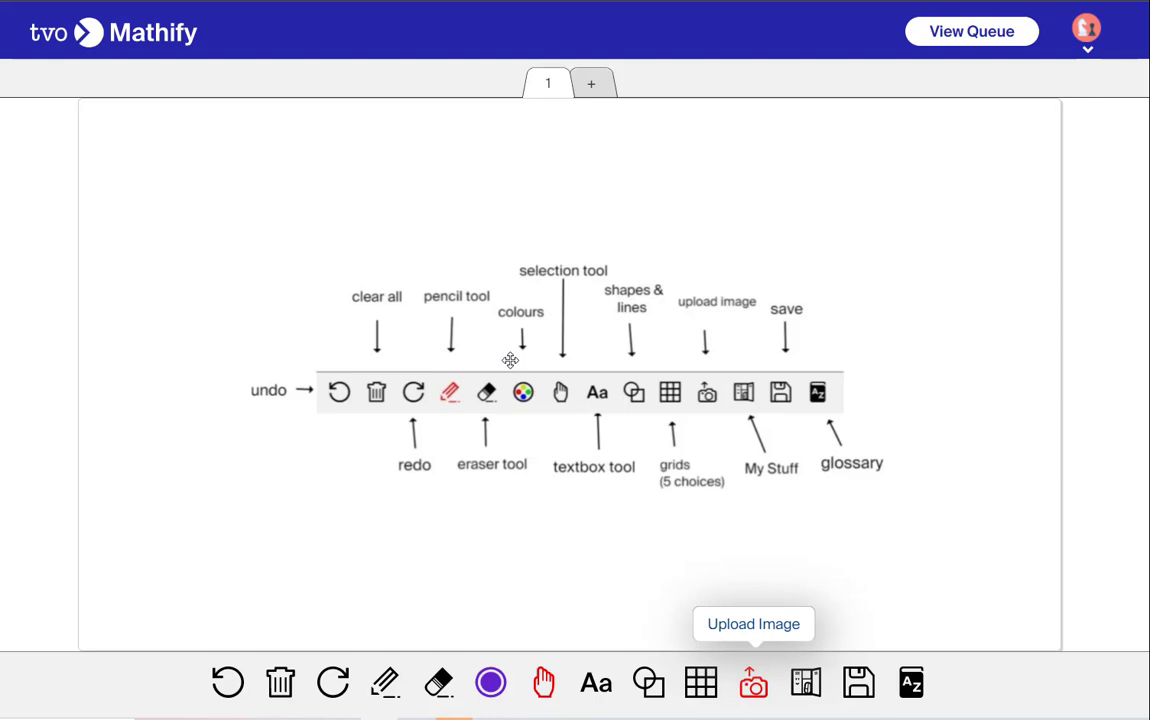
# Clear all contents from the whiteboard
pyautogui.click(282, 686)
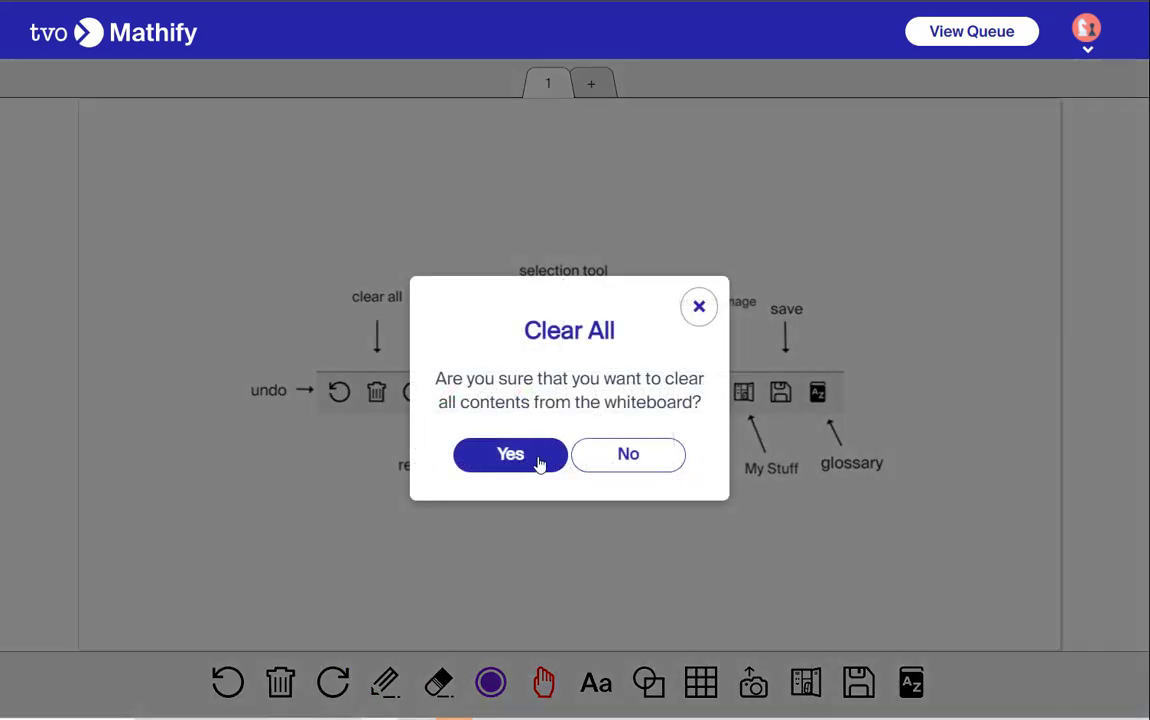
pyautogui.click(632, 455)
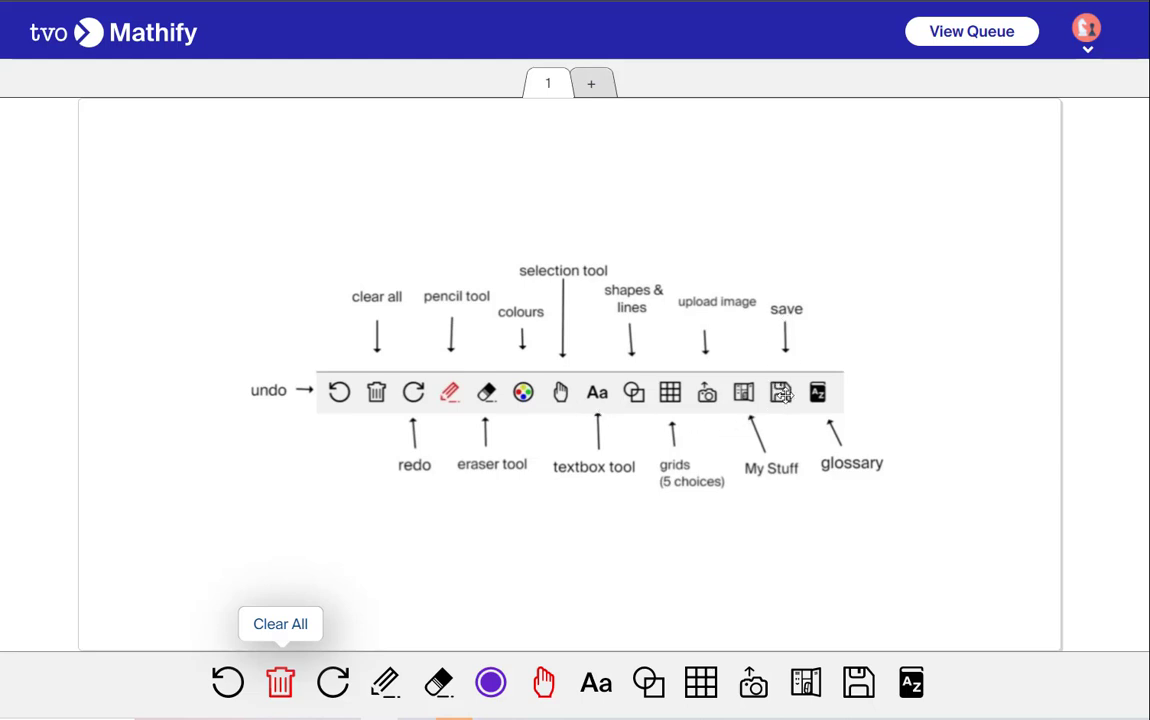
pyautogui.click(280, 683)
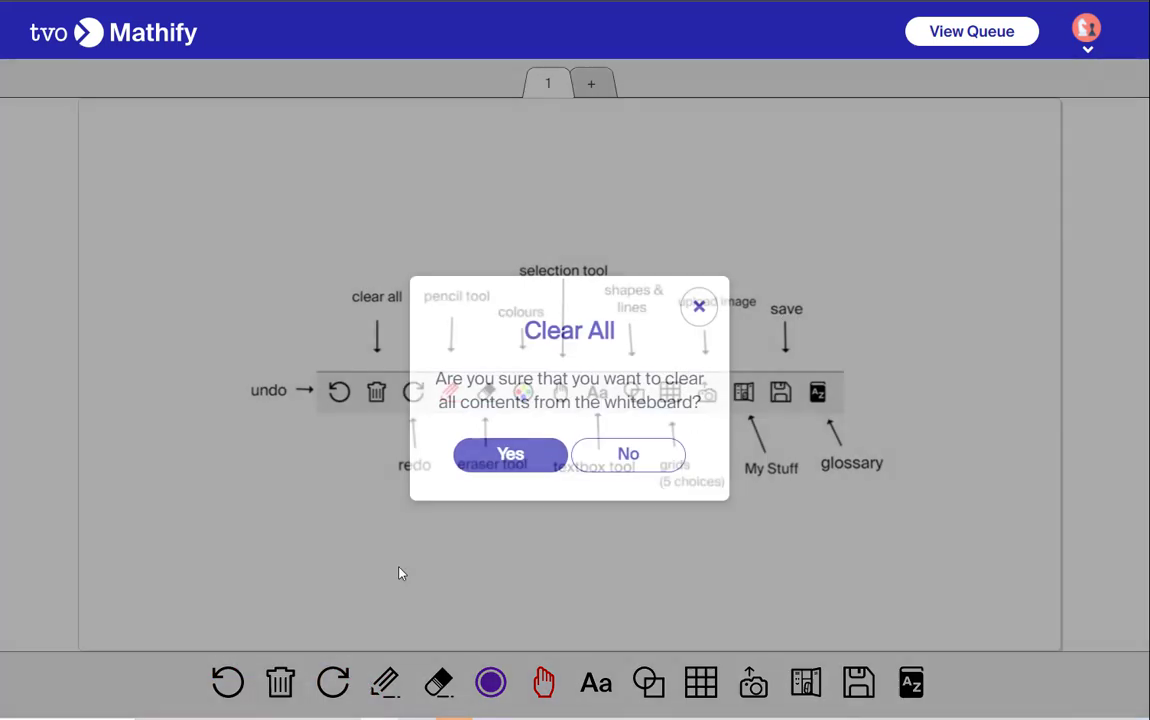
pyautogui.click(497, 465)
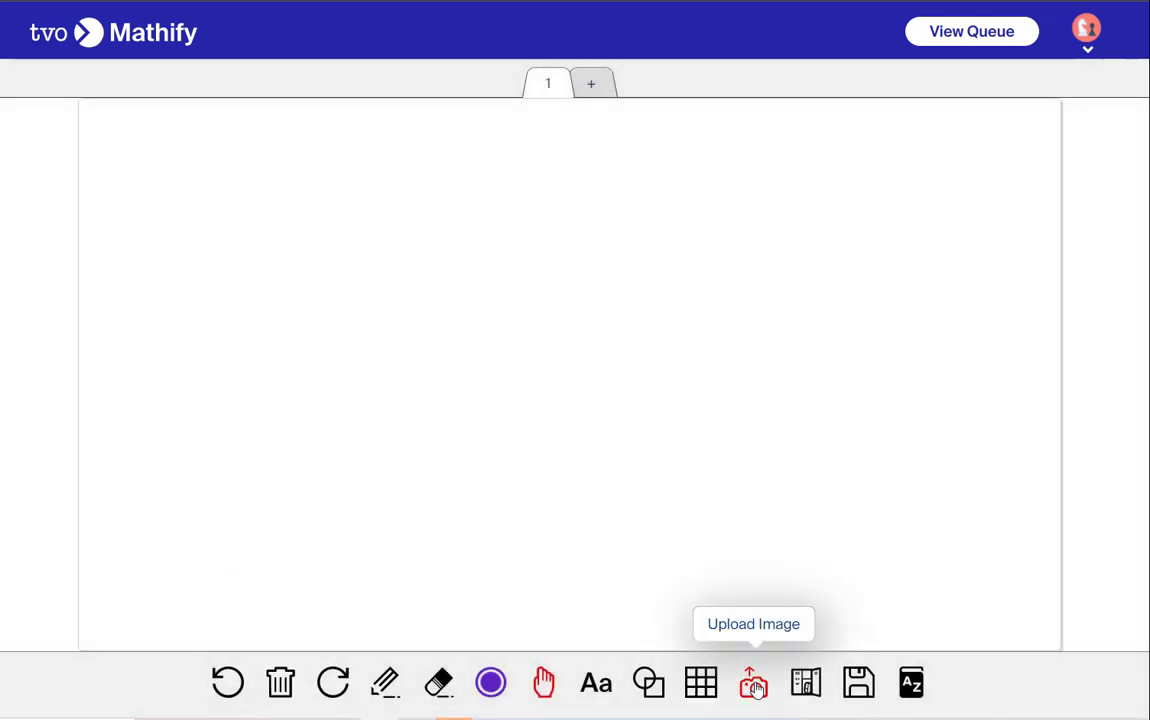
# Upload the Welcome+Message+-+Question+Readiness image from the Messages folder onto the whiteboard
pyautogui.click(754, 684)
pyautogui.hotkey('alt', 'Up')
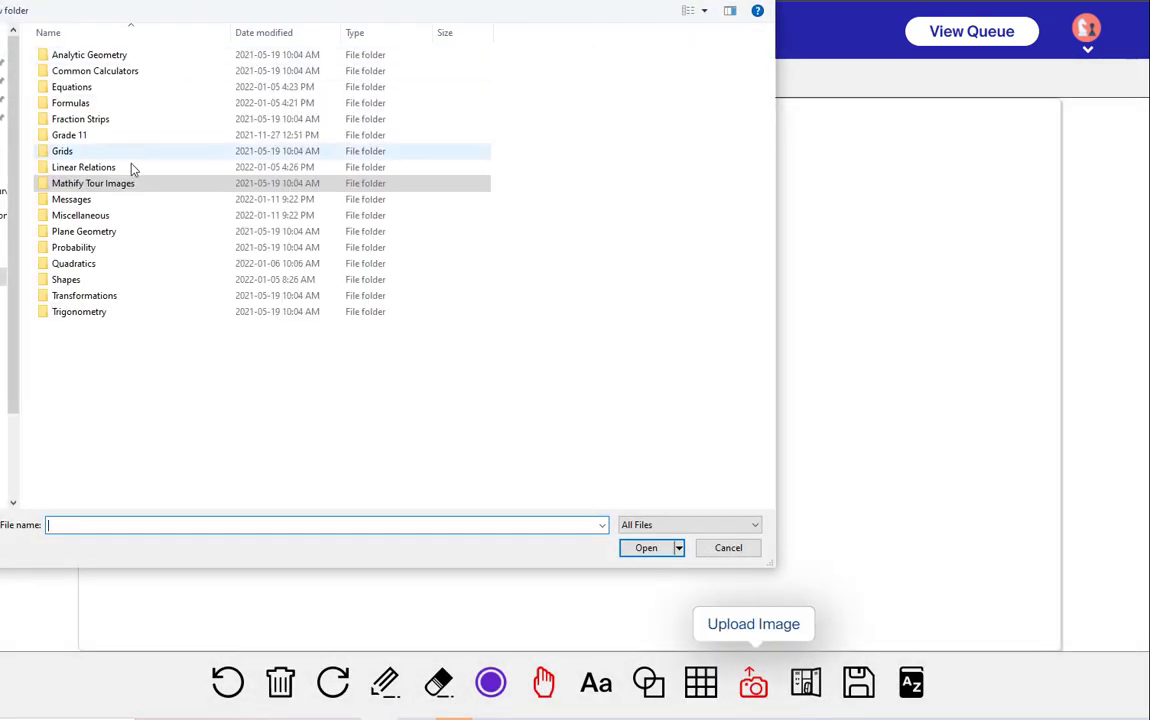
pyautogui.doubleClick(62, 200)
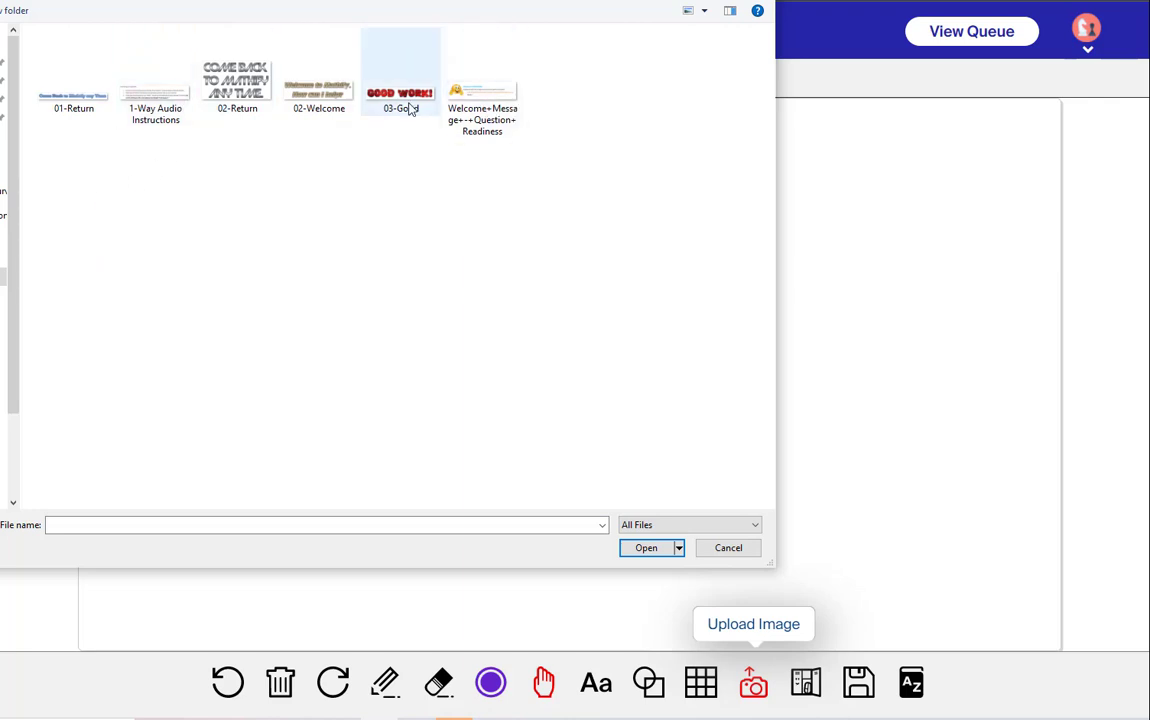
pyautogui.click(486, 97)
pyautogui.click(646, 547)
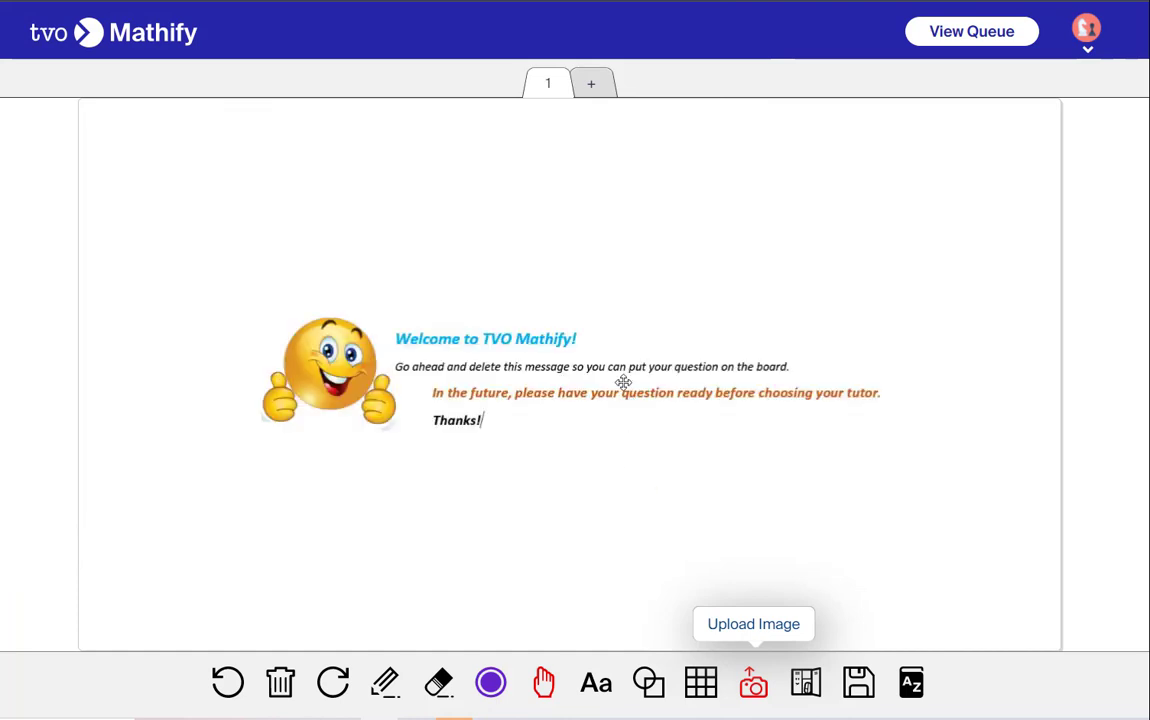
# Add the 1-Way Audio Instructions image from the Messages folder below the welcome message
pyautogui.click(753, 682)
pyautogui.click(165, 66)
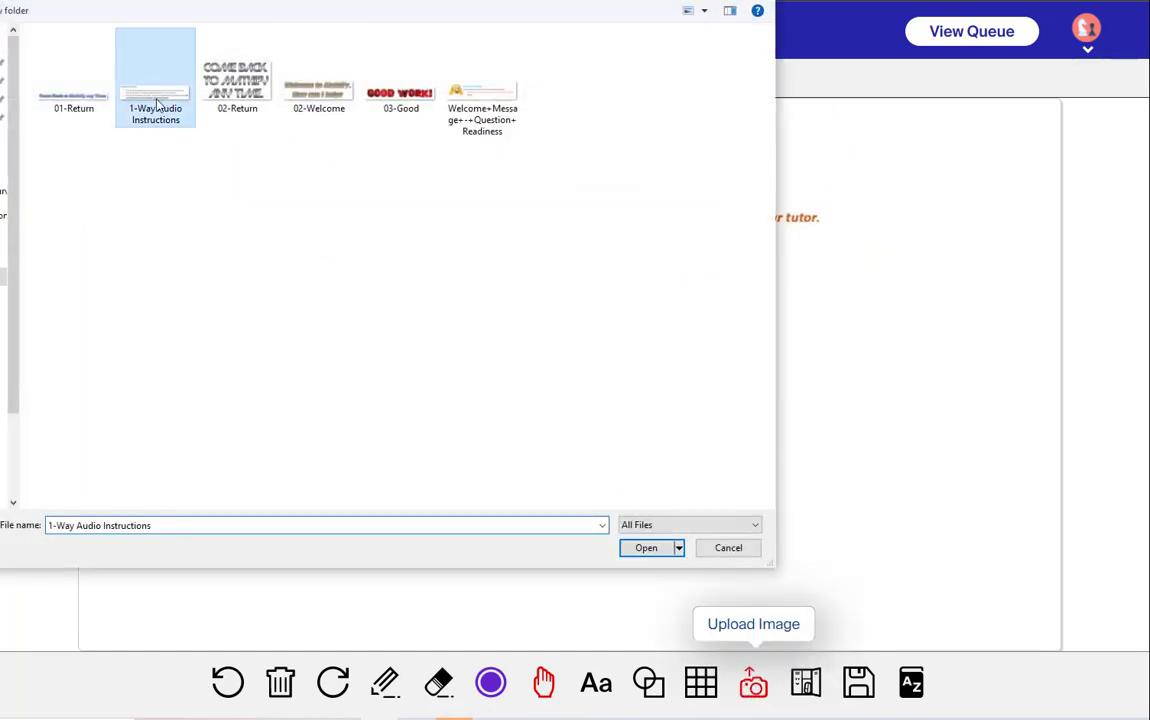
pyautogui.click(658, 550)
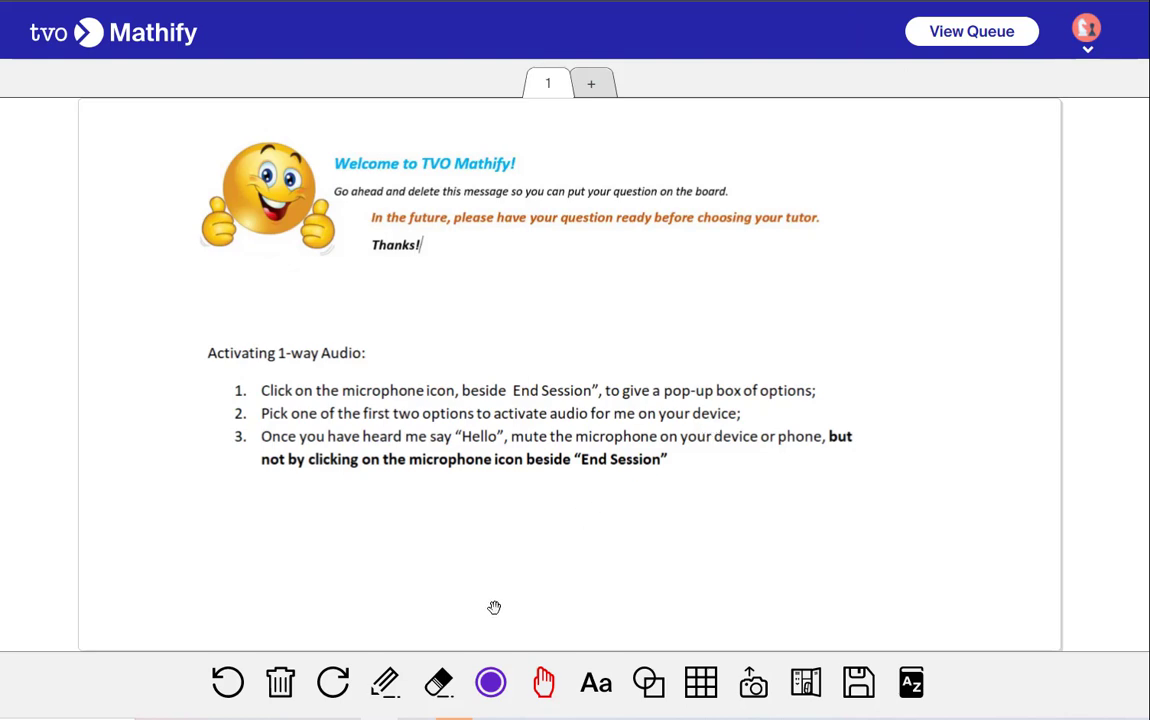
# Clear all contents from the whiteboard
pyautogui.click(280, 682)
pyautogui.click(507, 458)
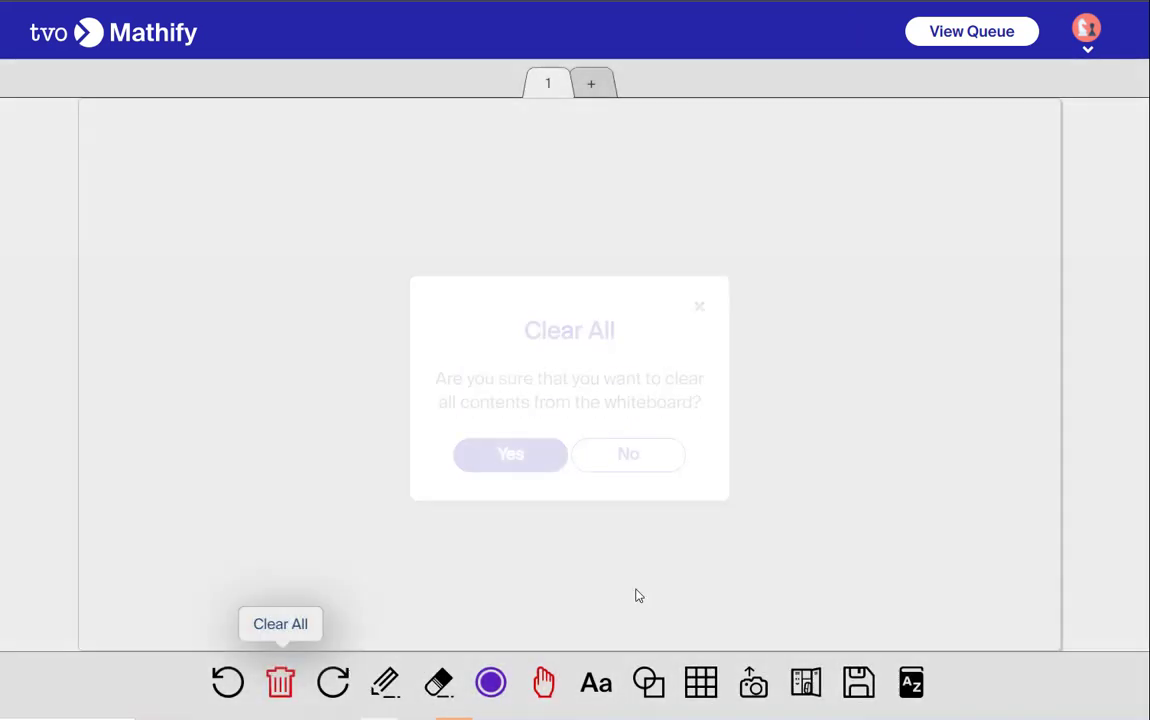
# Upload the Numerator_Denominator image from the Miscellaneous folder onto the whiteboard
pyautogui.click(737, 618)
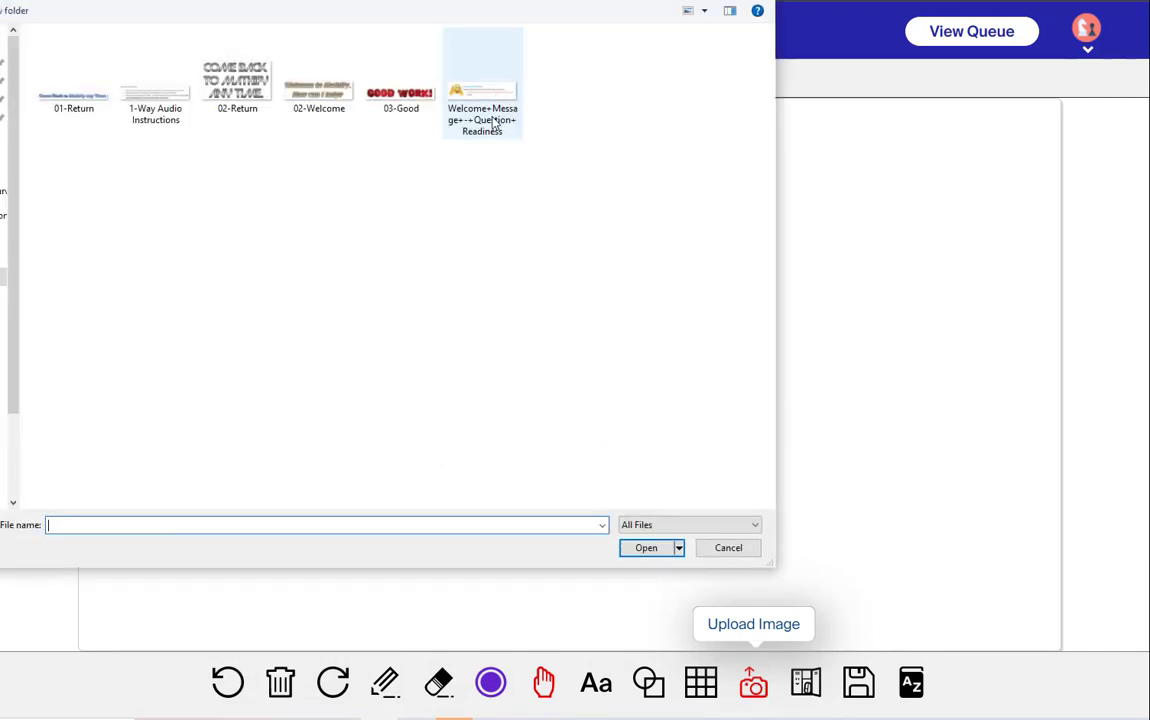
pyautogui.hotkey('alt', 'Up')
pyautogui.doubleClick(100, 216)
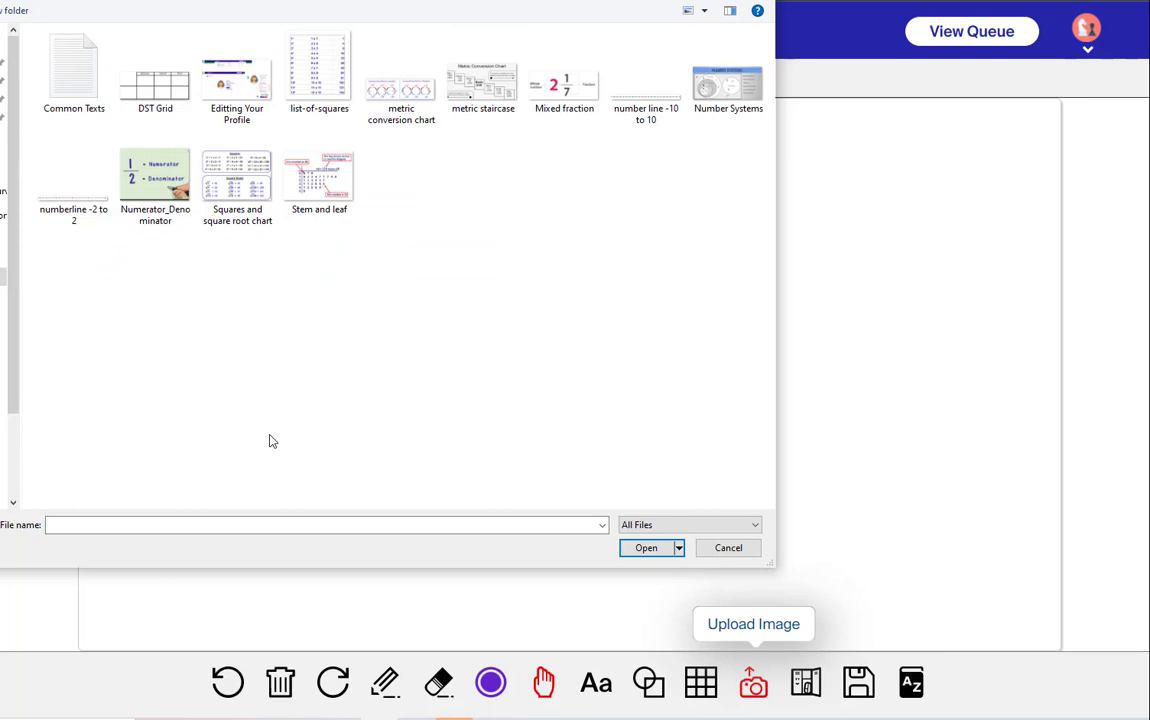
pyautogui.click(155, 178)
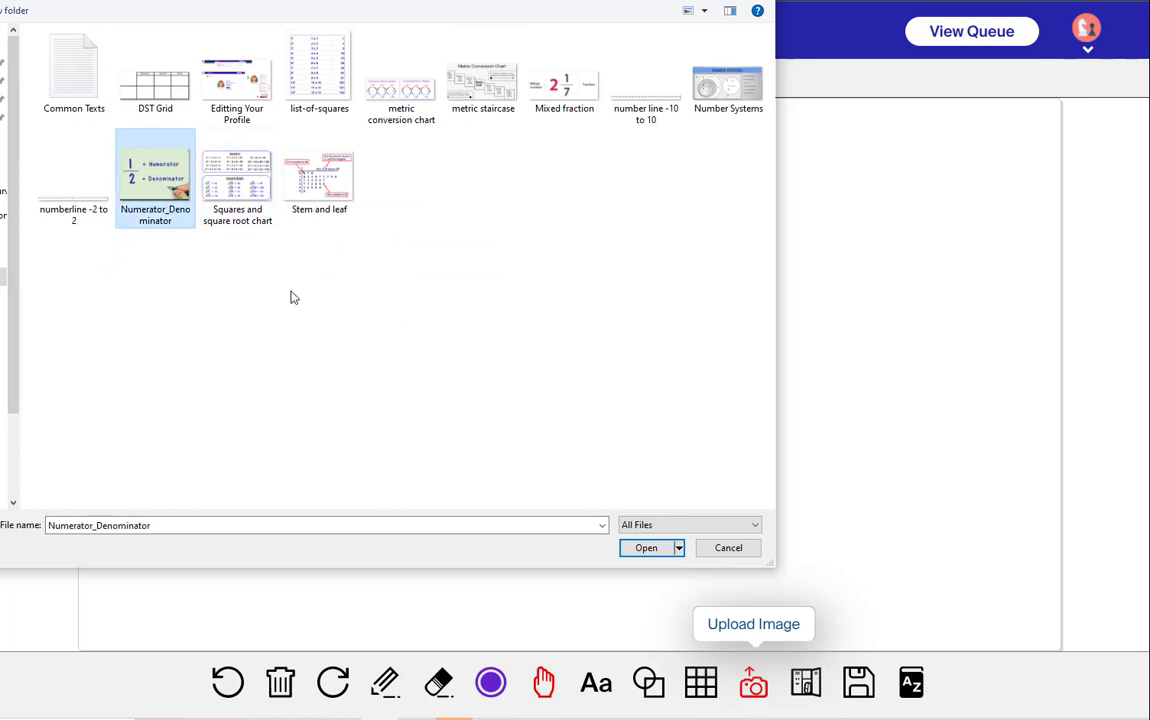
pyautogui.click(648, 548)
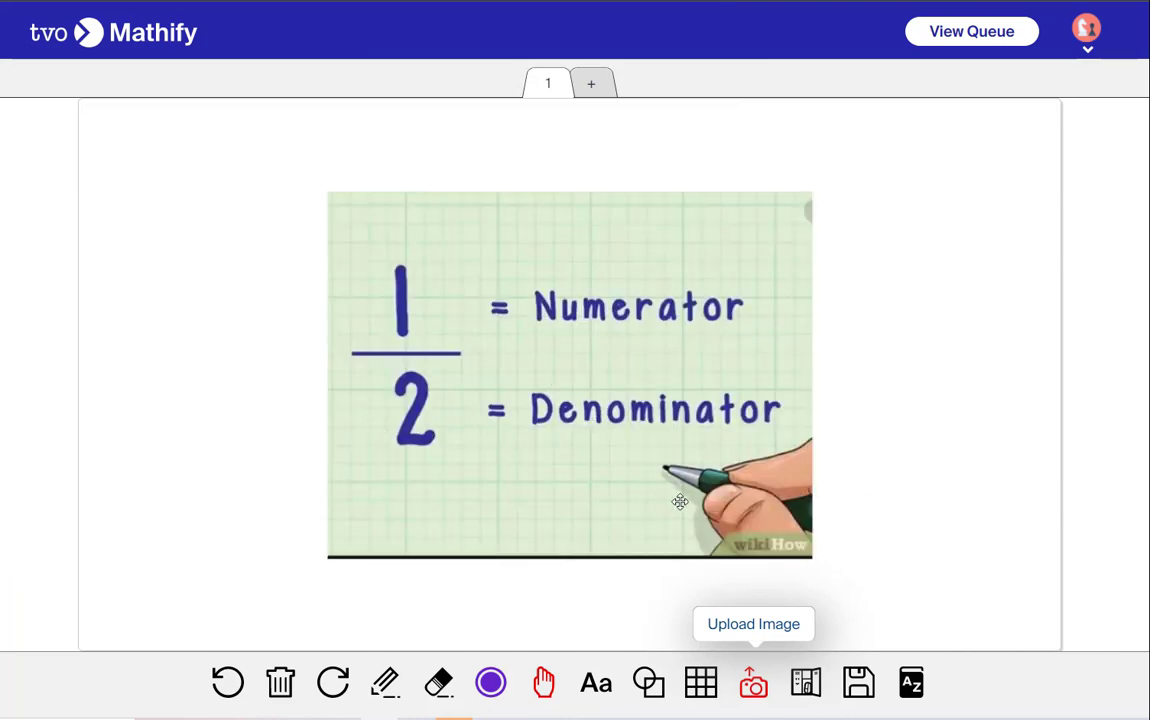
# Clear all contents from the whiteboard
pyautogui.click(280, 681)
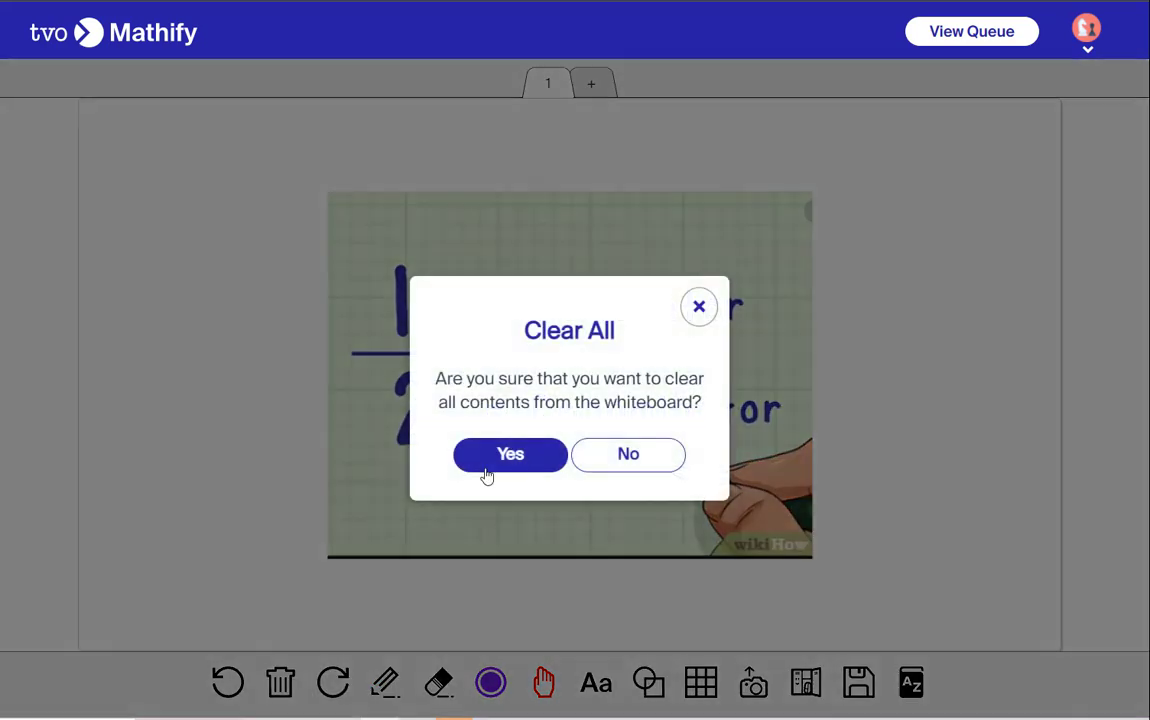
pyautogui.click(486, 462)
# Open the Common Texts file from the Miscellaneous folder, scroll through its formulas and move its window aside
pyautogui.click(753, 681)
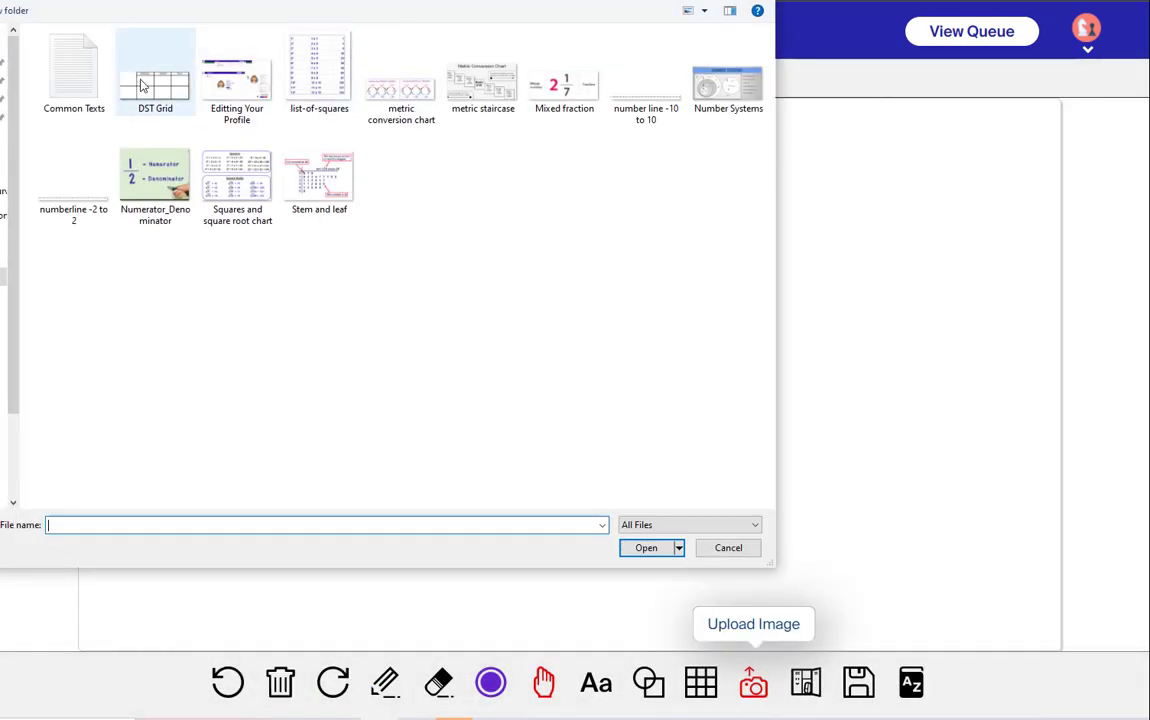
pyautogui.click(94, 85)
pyautogui.click(644, 548)
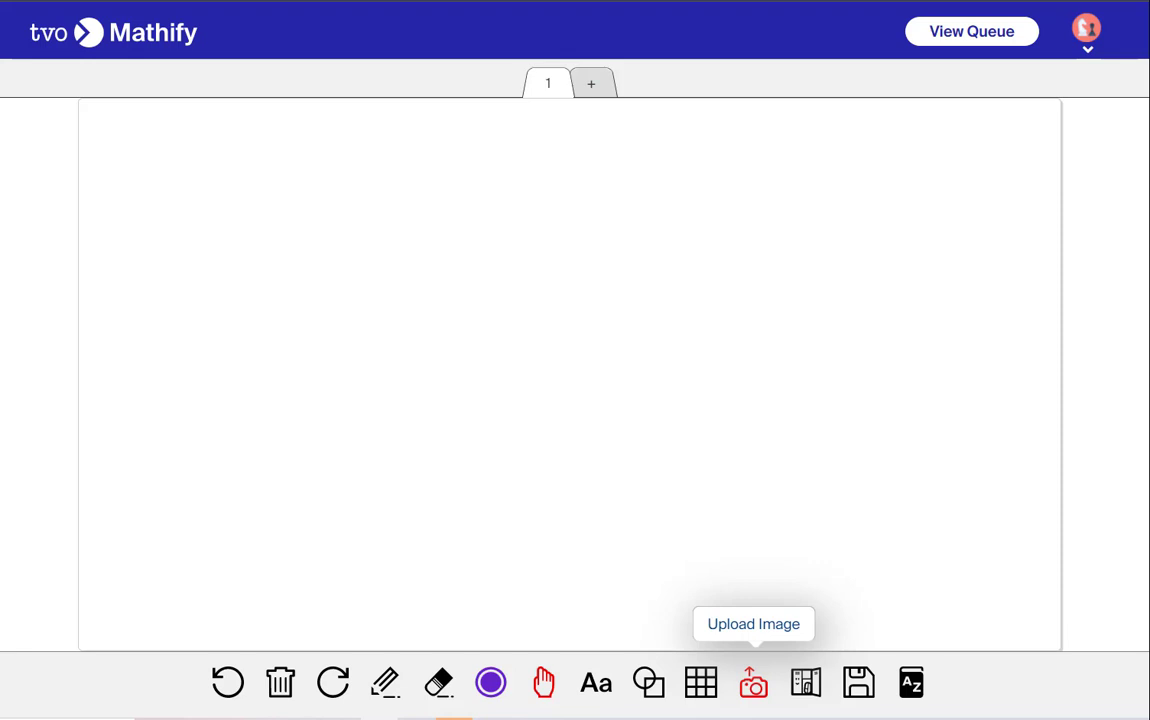
pyautogui.hotkey('alt', 'Tab')
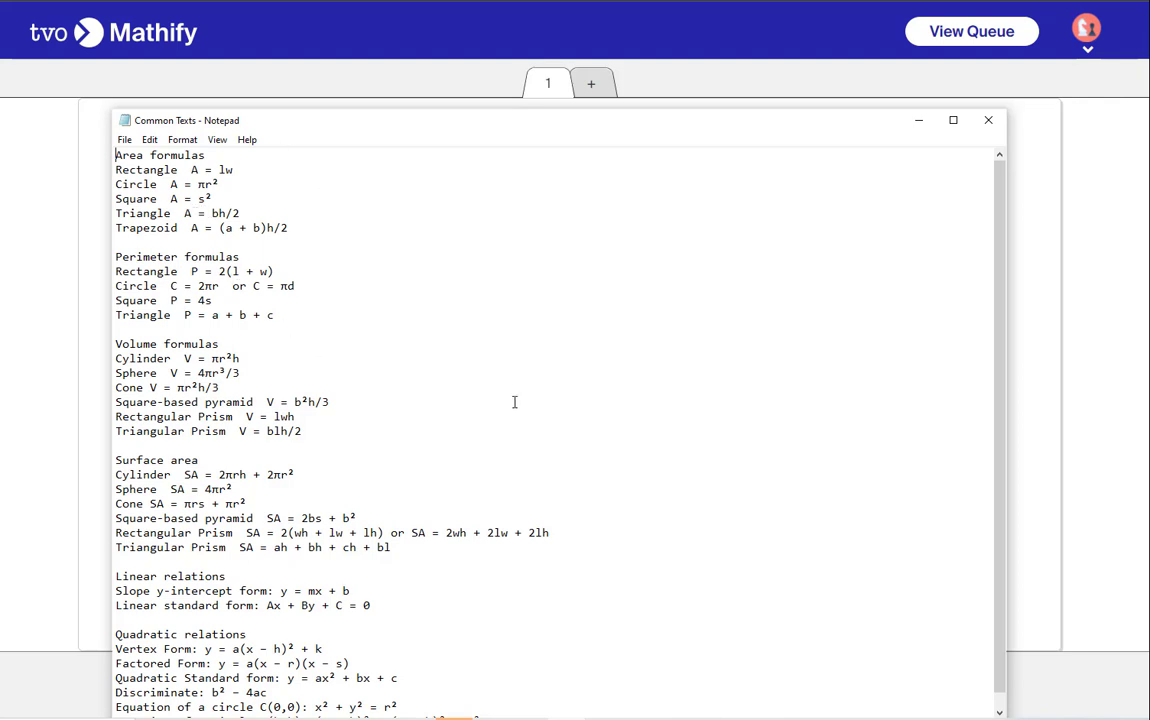
pyautogui.moveTo(1000, 332); pyautogui.dragTo(998, 400)
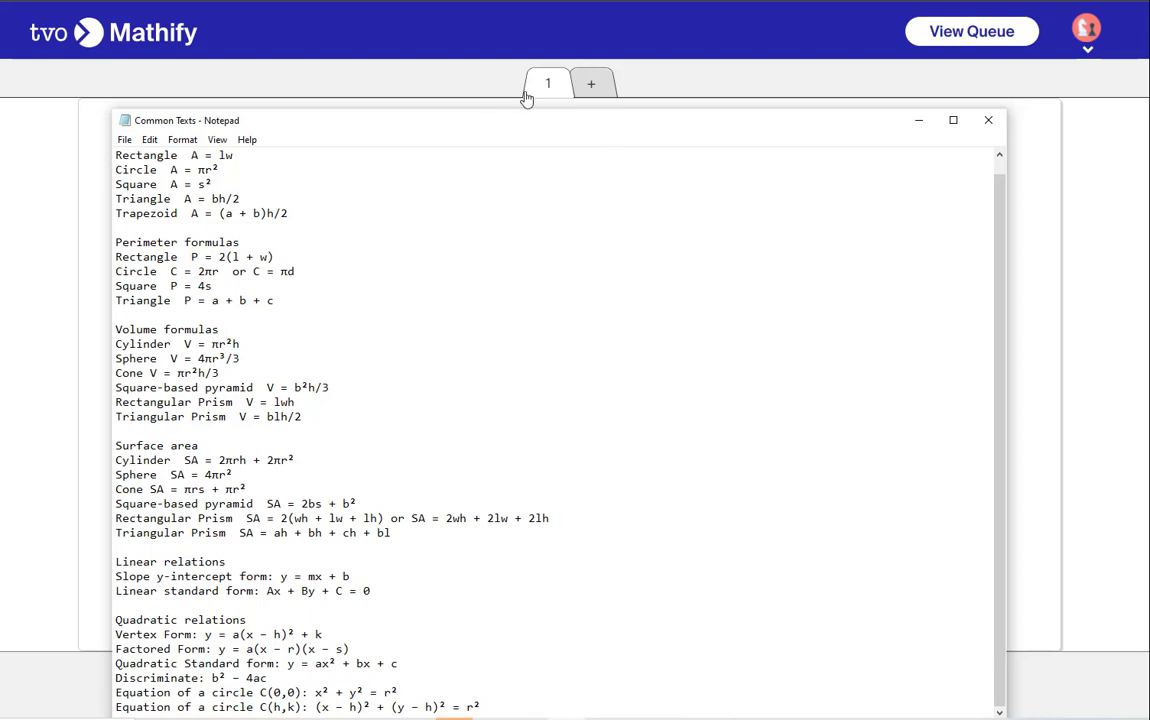
pyautogui.moveTo(465, 123); pyautogui.dragTo(1149, 123)
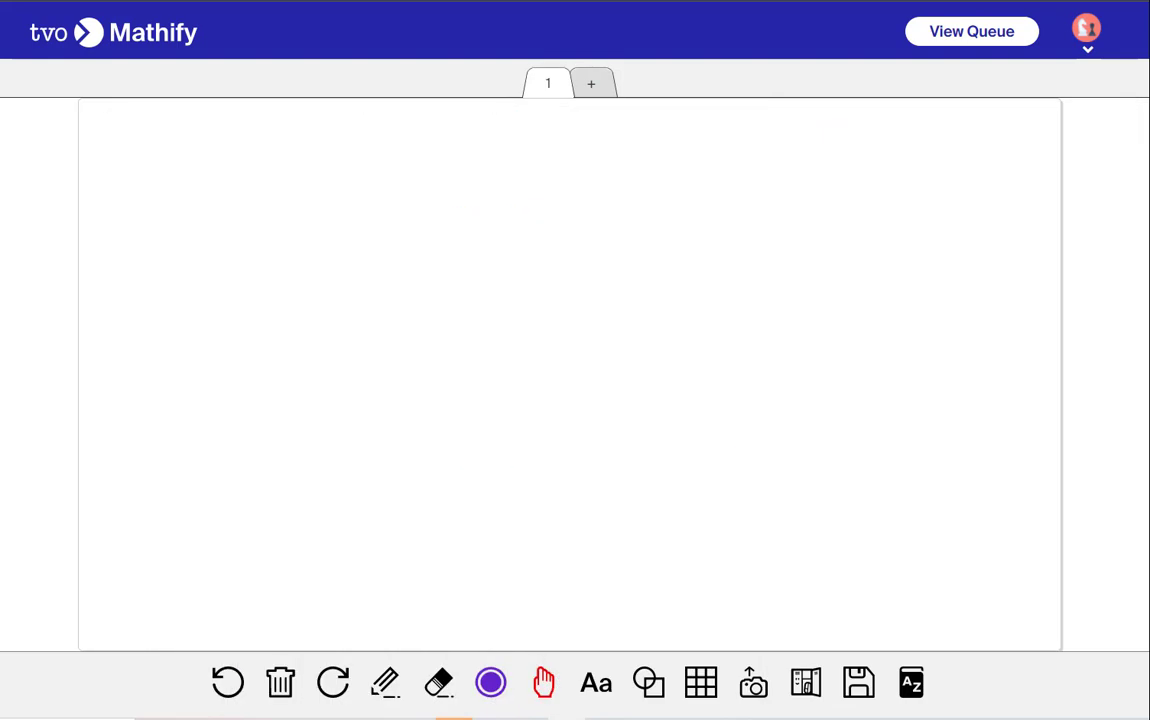
# Upload the angle relationships image from the Plane Geometry folder onto the whiteboard
pyautogui.click(752, 678)
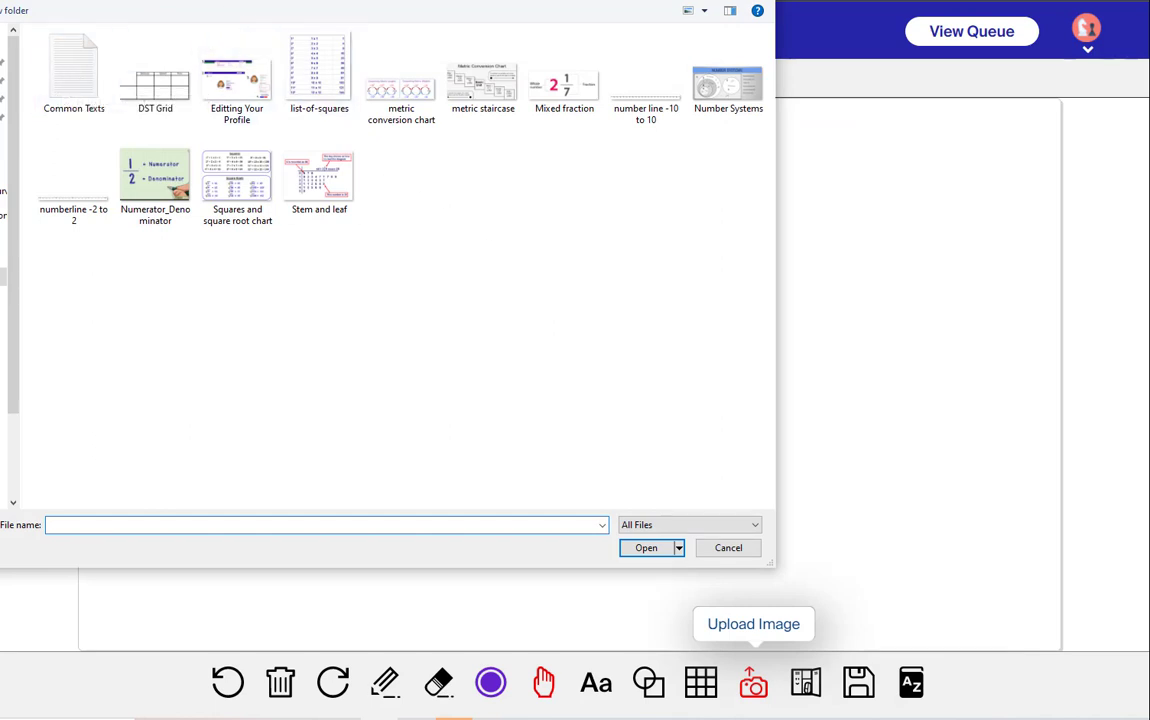
pyautogui.hotkey('alt', 'Up')
pyautogui.doubleClick(75, 232)
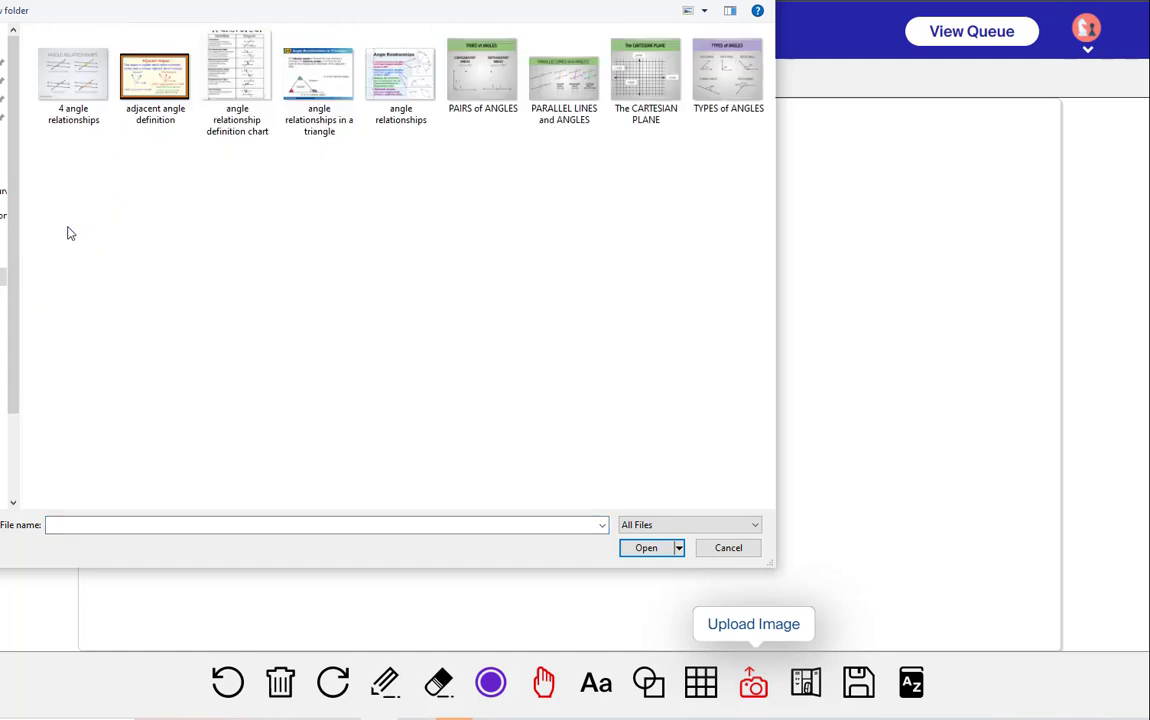
pyautogui.click(400, 90)
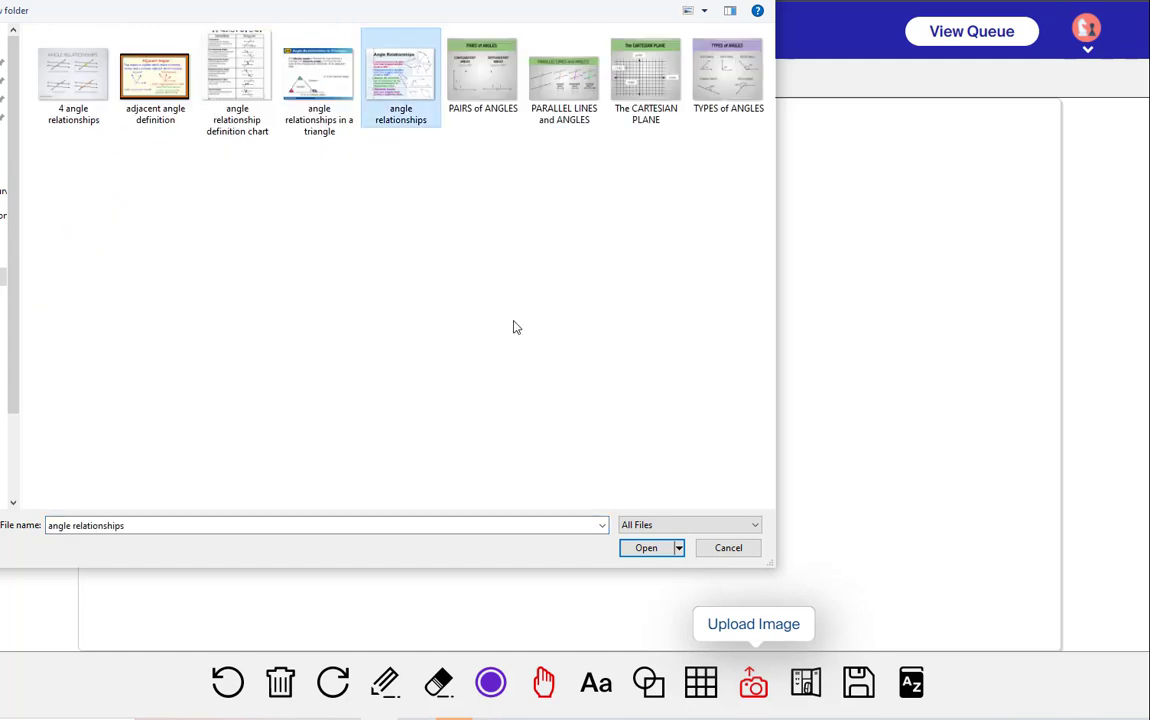
pyautogui.click(645, 548)
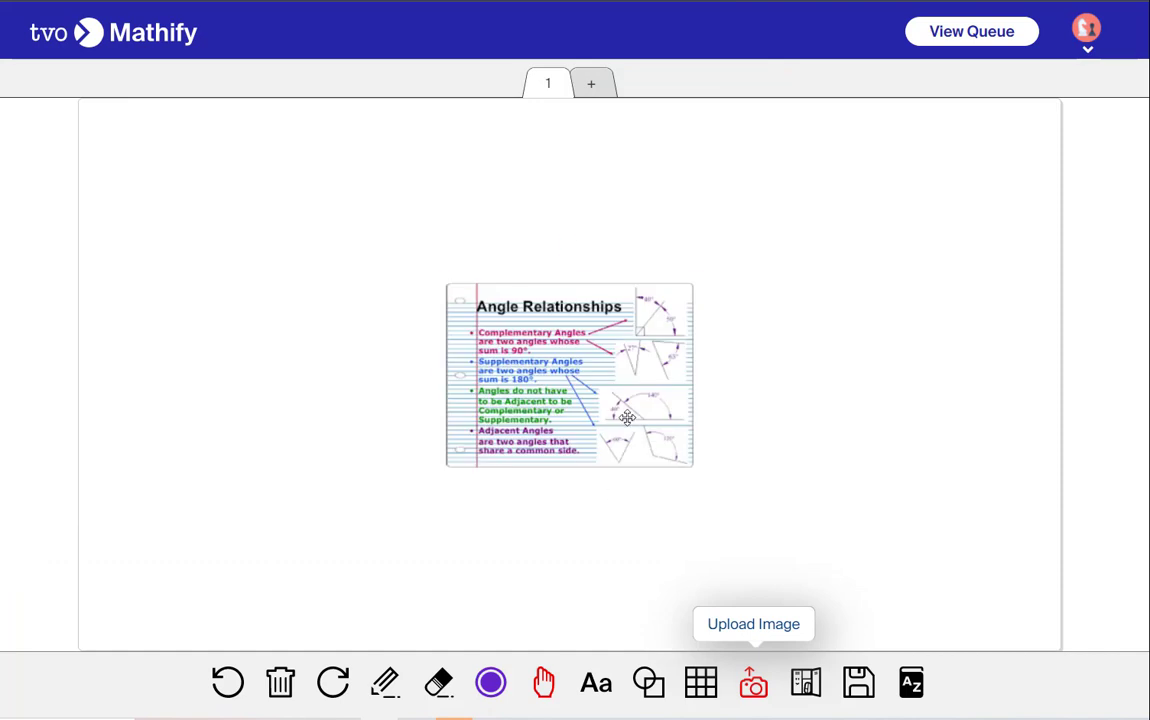
# Move the angle relationships image up and enlarge it to fill most of the whiteboard
pyautogui.moveTo(627, 418); pyautogui.dragTo(490, 312)
pyautogui.moveTo(541, 360); pyautogui.dragTo(853, 513)
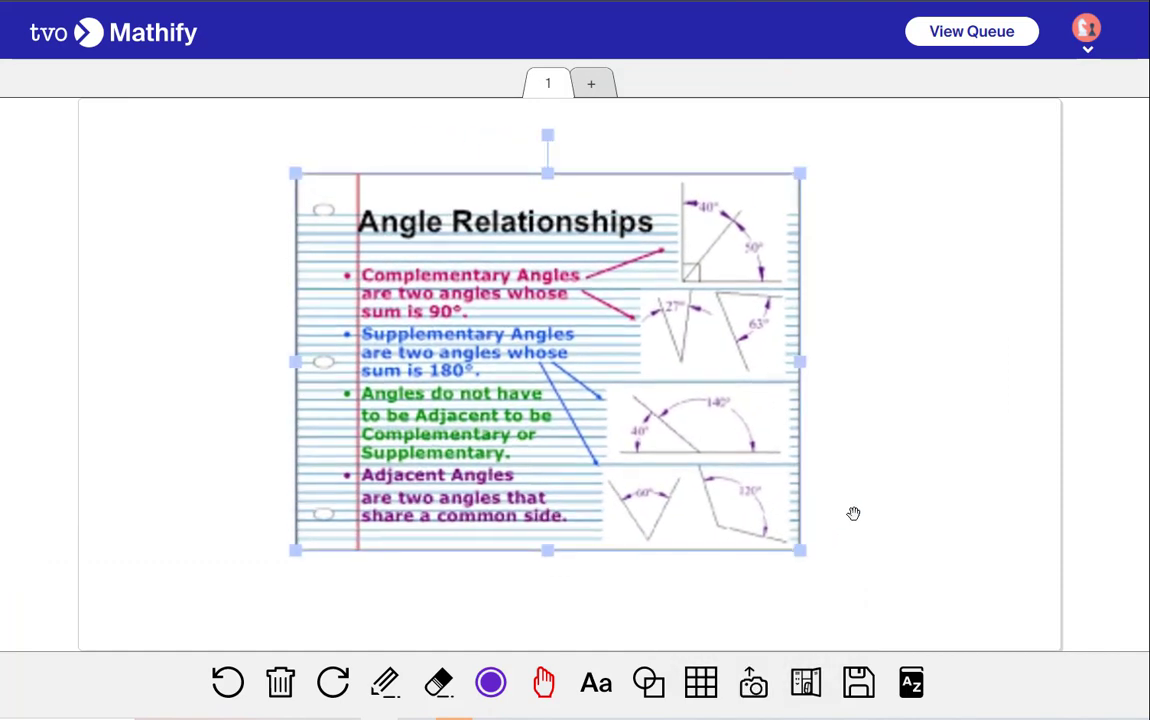
pyautogui.click(853, 513)
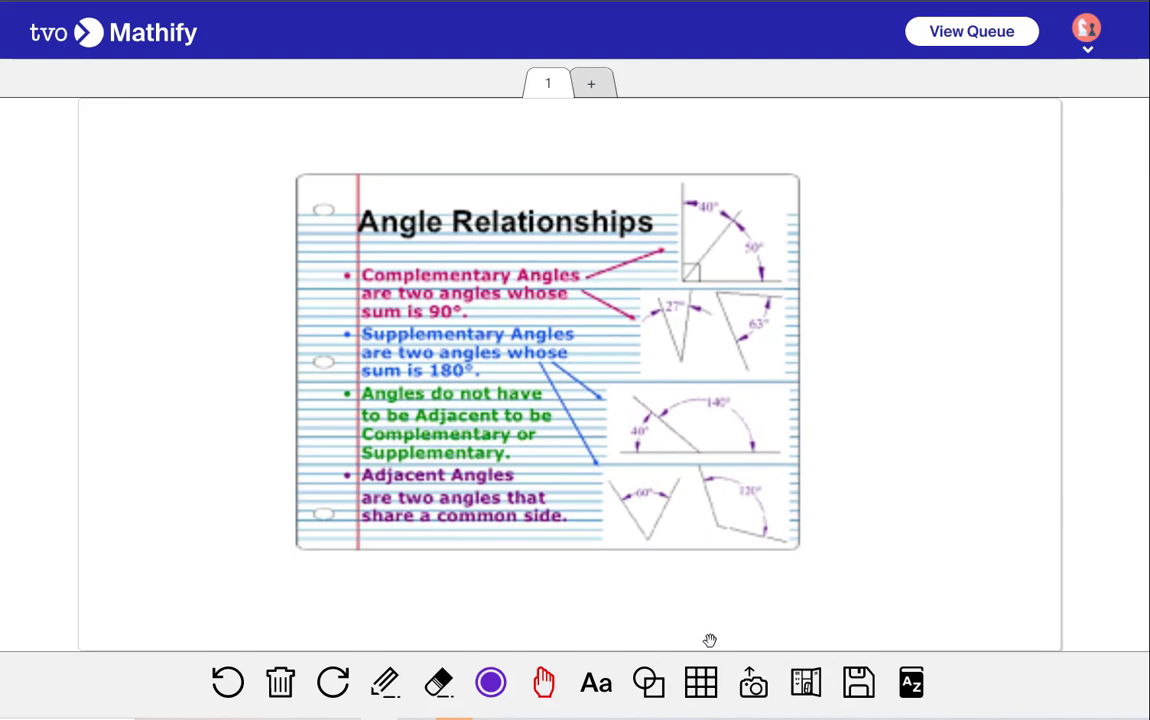
# Erase the angle relationships image with the Eraser tool
pyautogui.click(440, 683)
pyautogui.click(535, 418)
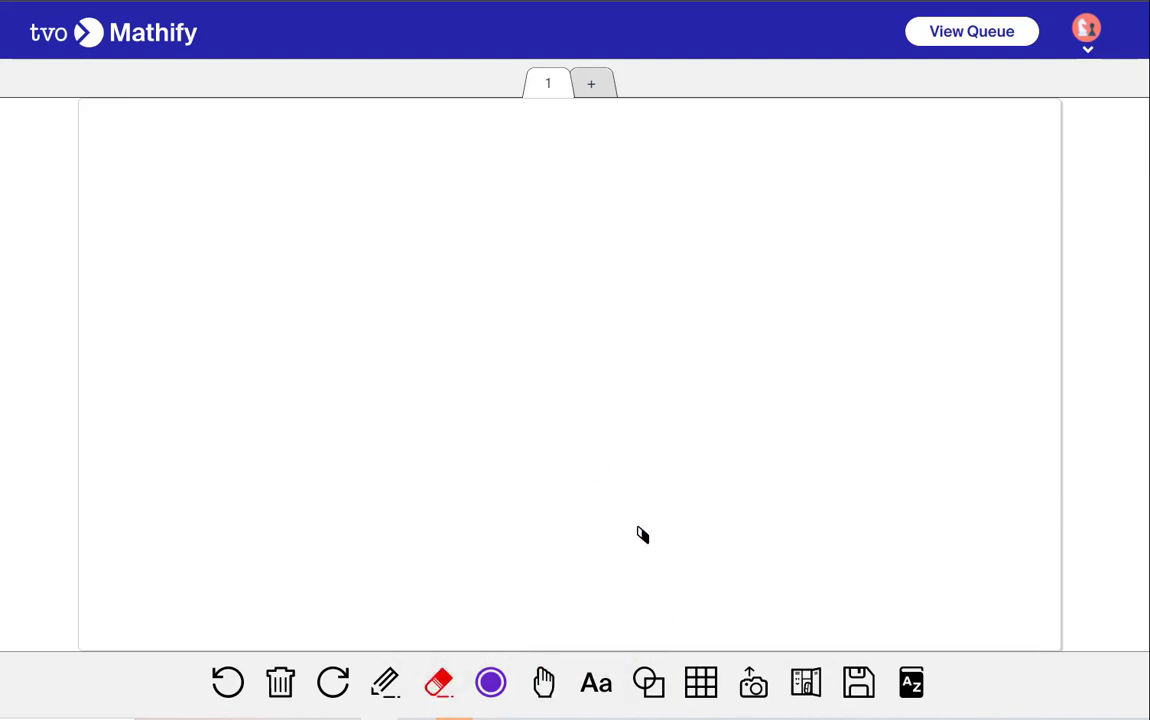
# Upload the tree-diagram-compound-event1 image from the Probability folder onto the whiteboard
pyautogui.click(753, 683)
pyautogui.click(188, 2)
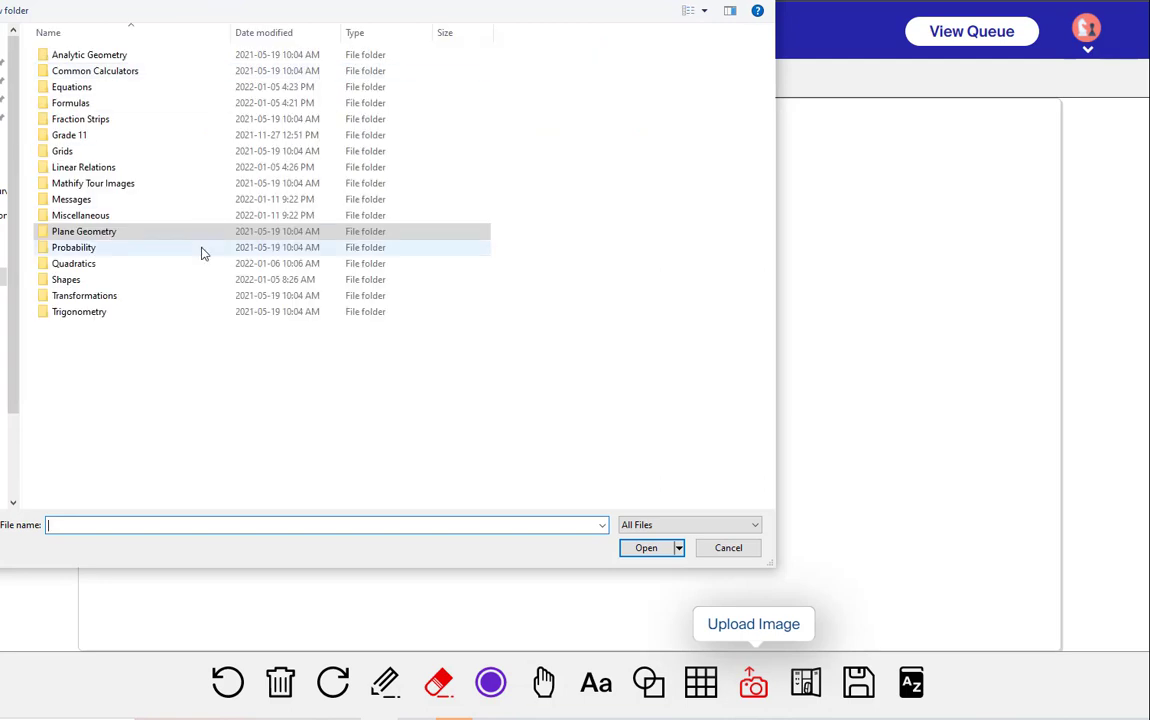
pyautogui.doubleClick(41, 250)
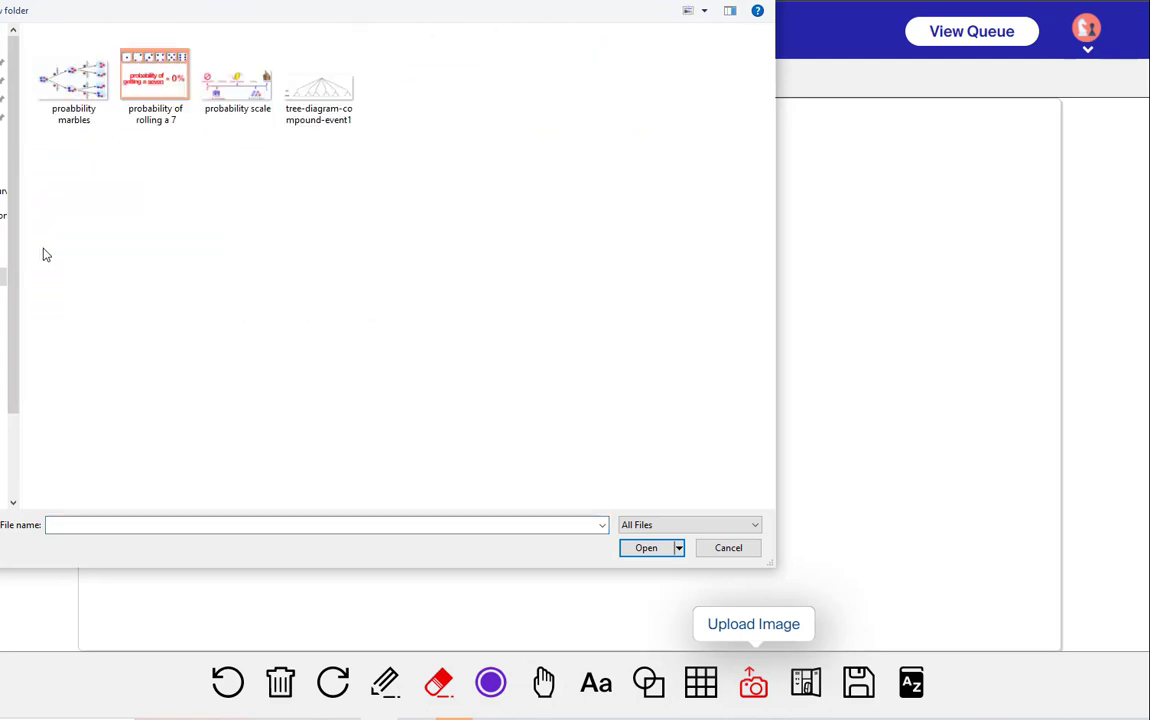
pyautogui.click(320, 105)
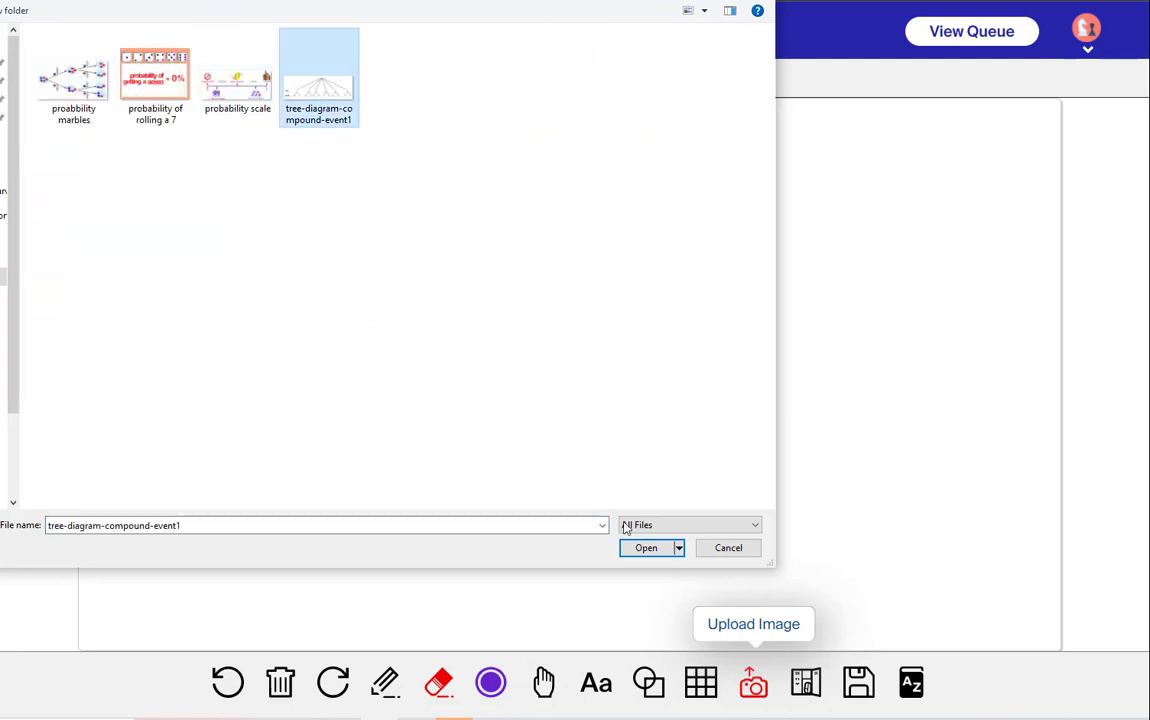
pyautogui.click(646, 547)
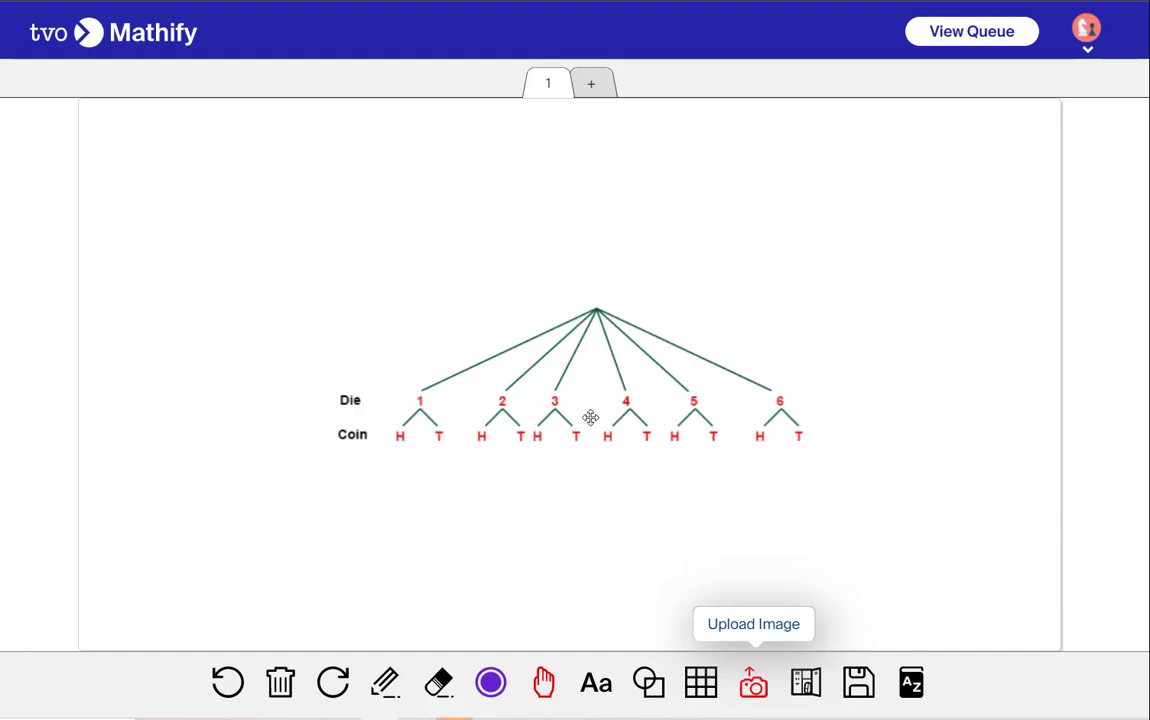
# Erase the tree diagram image with the Eraser tool
pyautogui.click(438, 682)
pyautogui.click(598, 393)
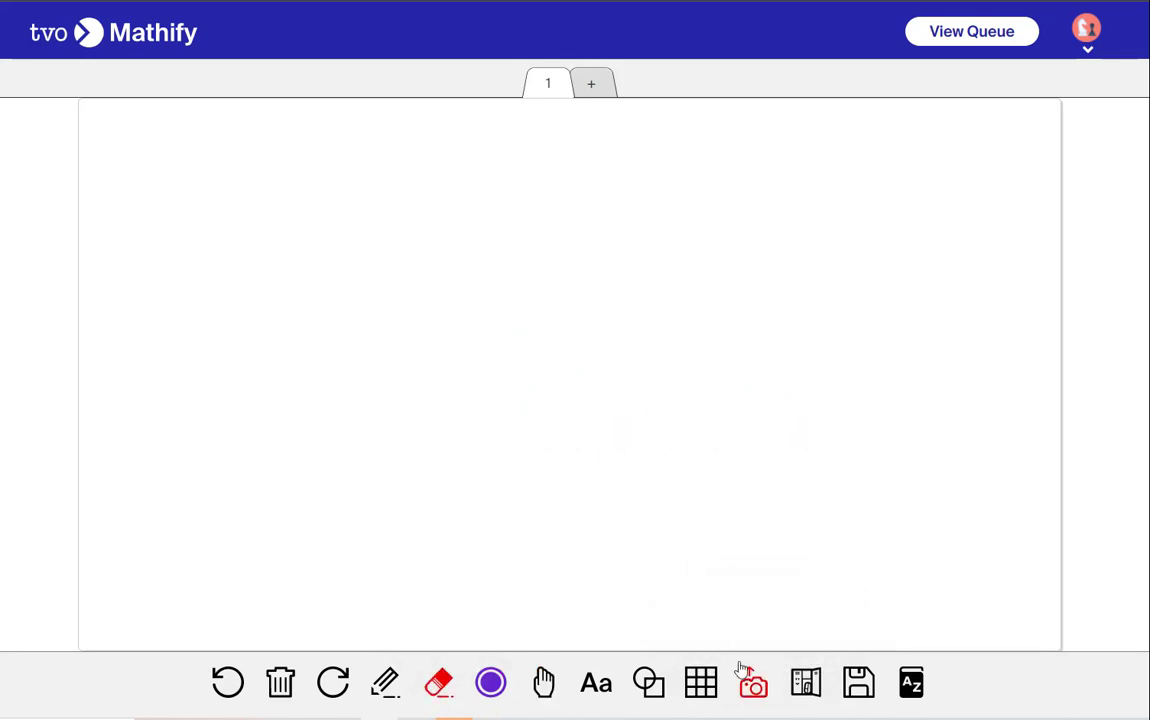
# Upload the Quadratic Relations Overview image from the Quadratics folder onto the whiteboard
pyautogui.click(750, 680)
pyautogui.hotkey('alt', 'Up')
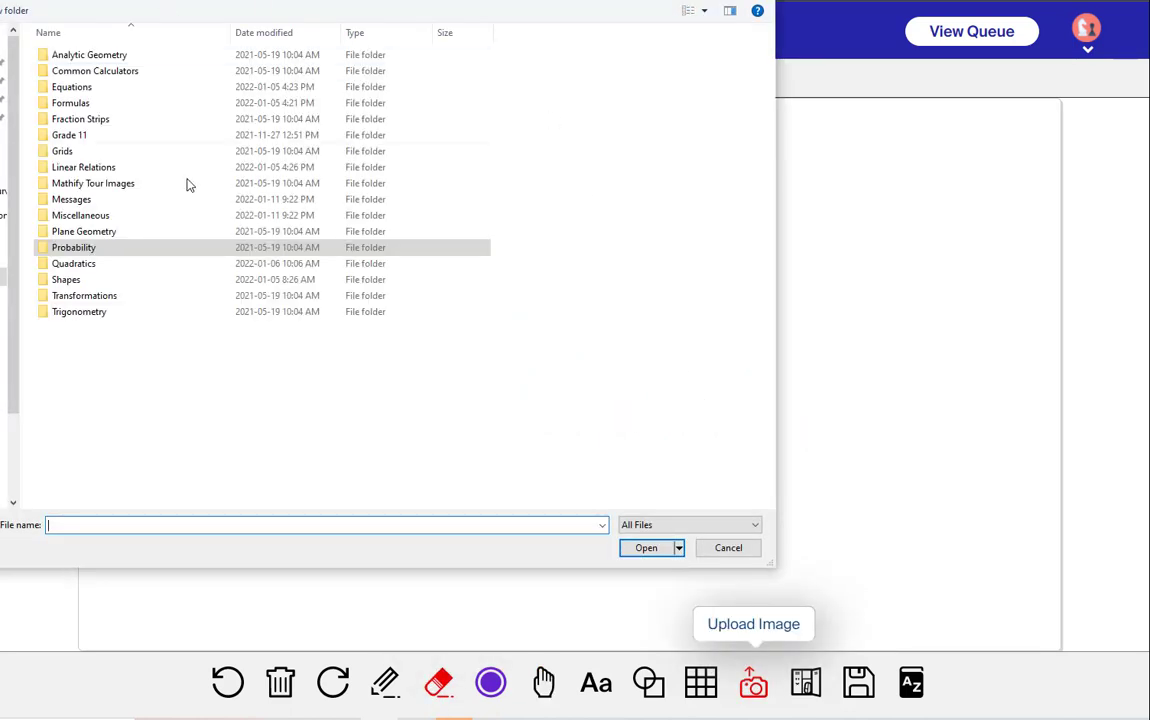
pyautogui.doubleClick(64, 265)
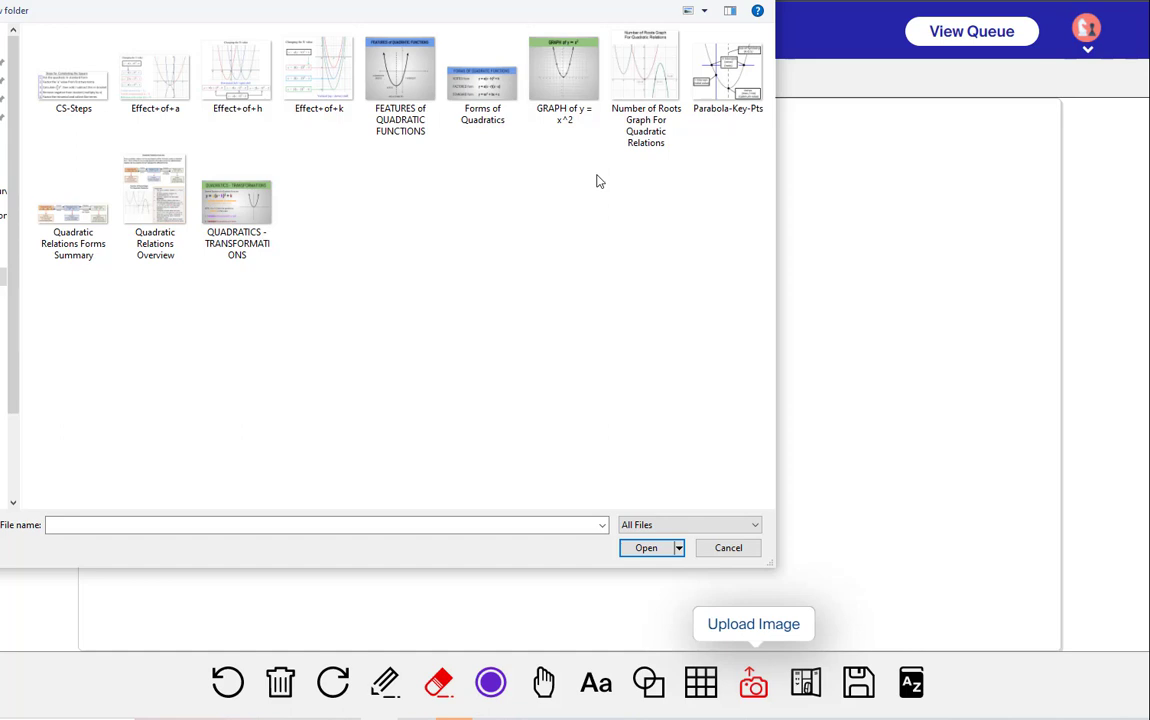
pyautogui.click(157, 185)
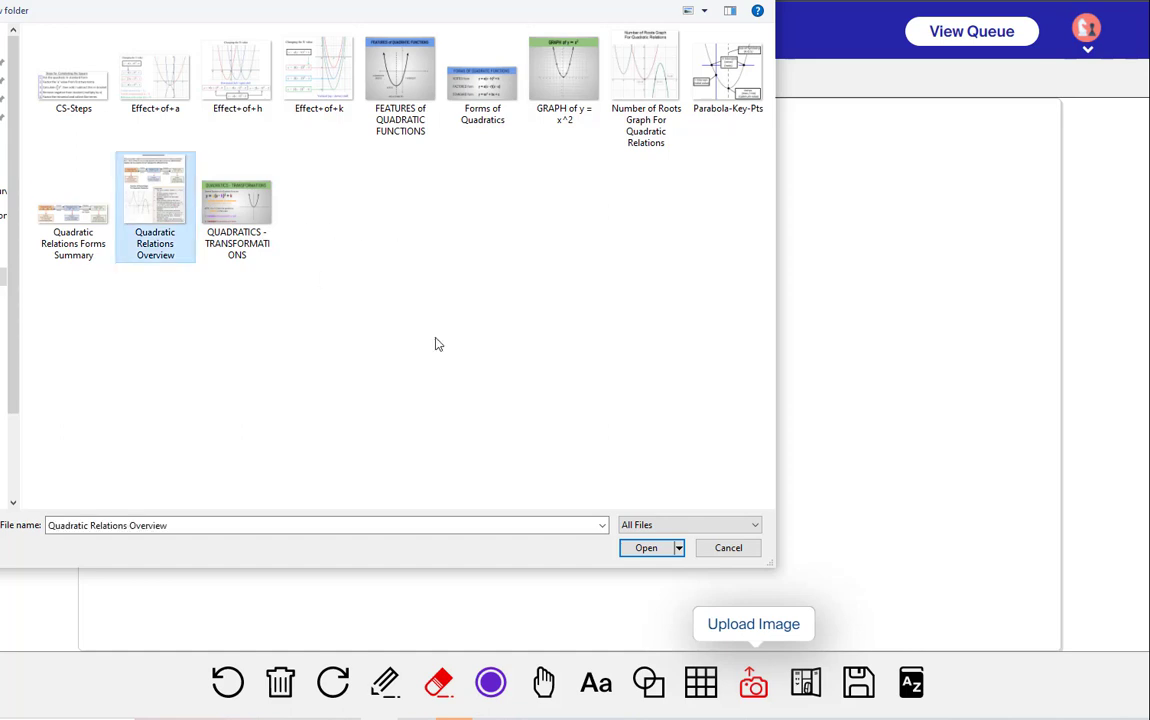
pyautogui.click(680, 550)
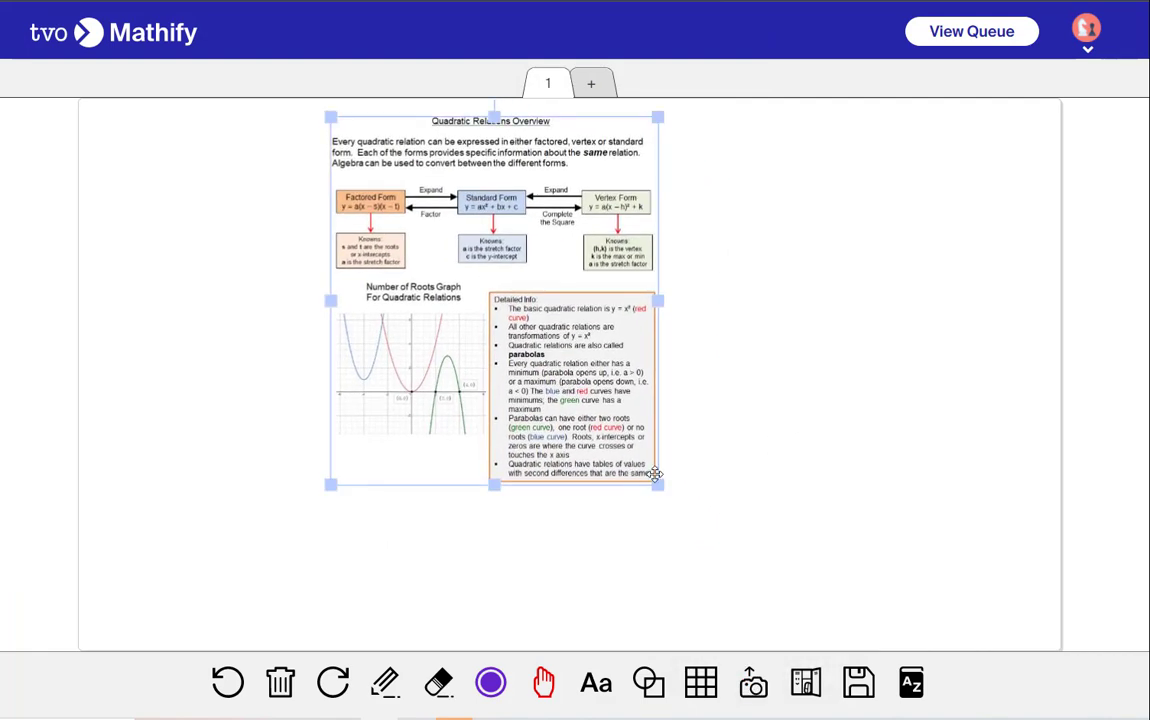
# Enlarge the Quadratic Relations Overview image to fill the whiteboard, then erase it with the Eraser tool
pyautogui.moveTo(657, 485); pyautogui.dragTo(812, 632)
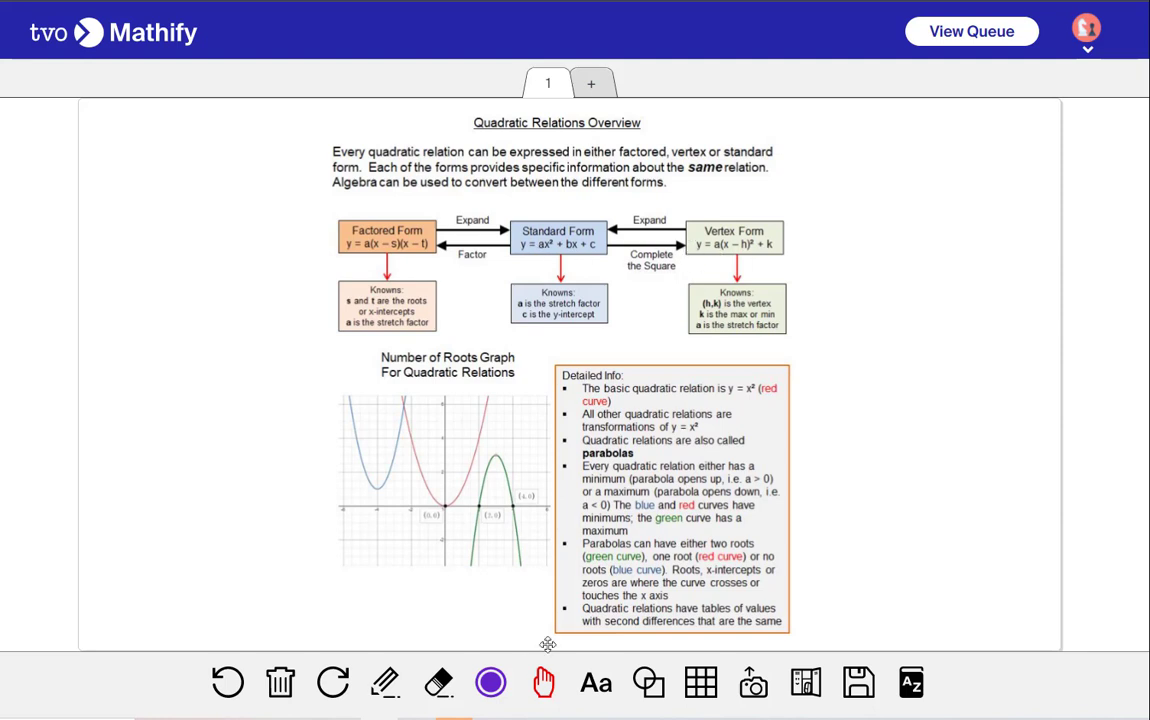
pyautogui.click(438, 682)
pyautogui.click(600, 470)
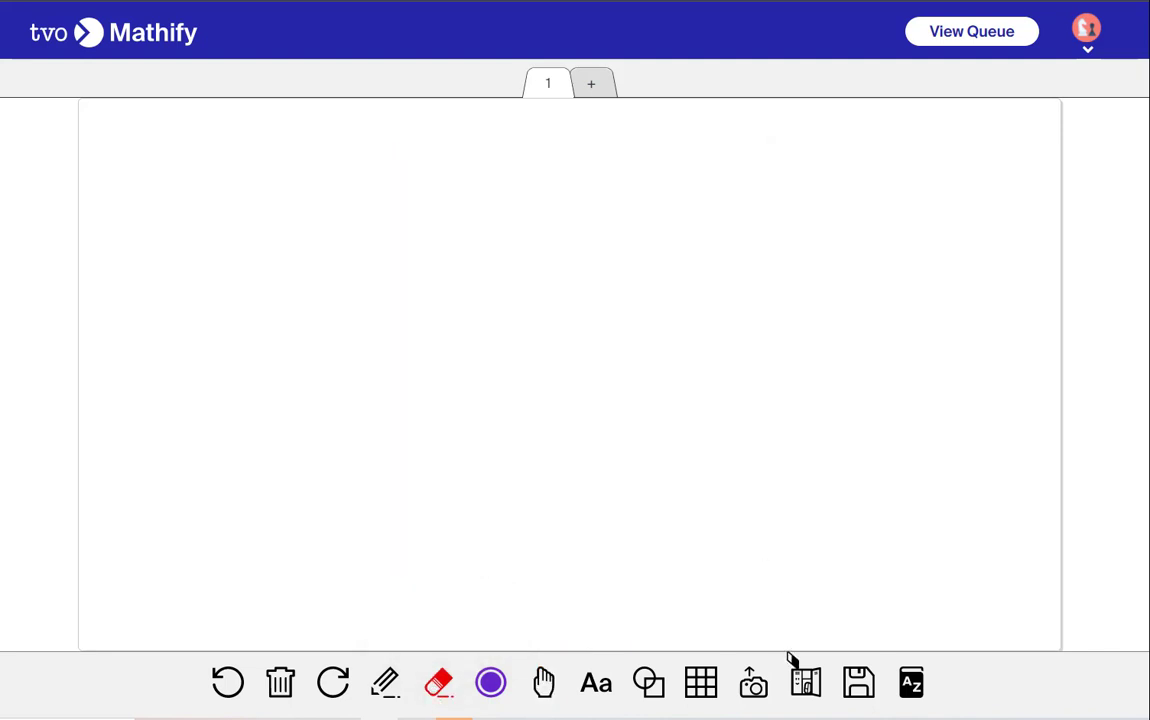
# Upload the CS-Steps image from the Quadratics folder and erase it with the Eraser tool
pyautogui.click(753, 680)
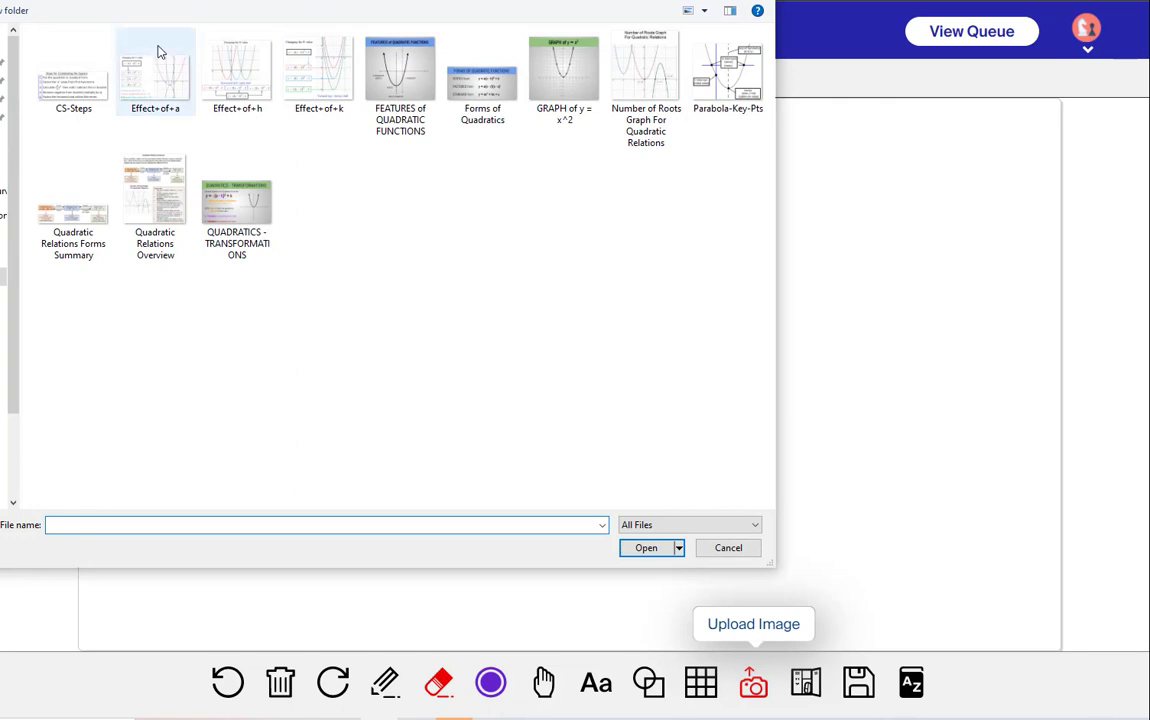
pyautogui.click(60, 84)
pyautogui.click(634, 545)
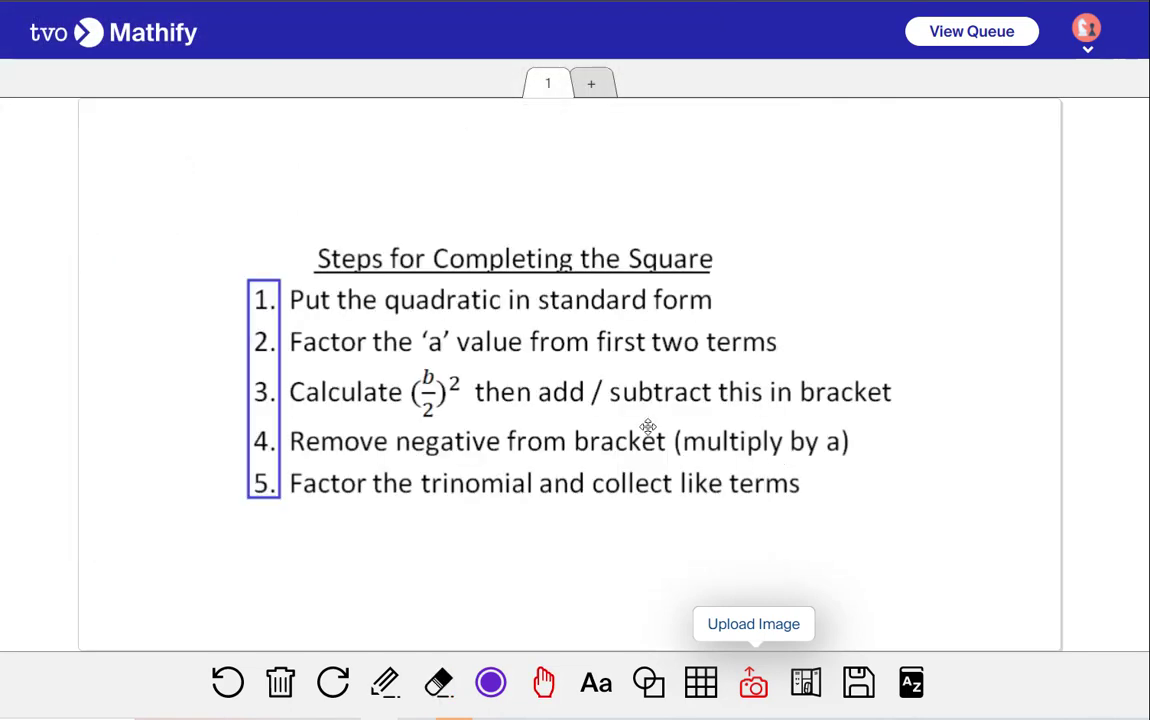
pyautogui.click(438, 682)
pyautogui.click(690, 557)
pyautogui.click(753, 682)
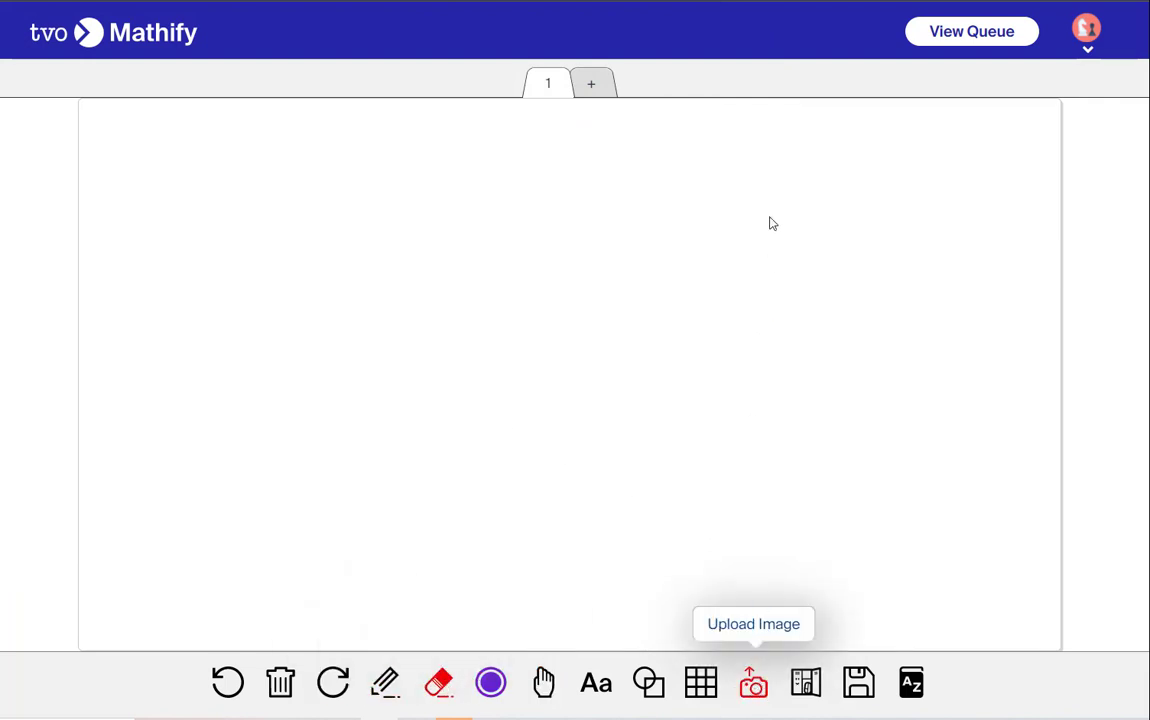
pyautogui.hotkey('alt', 'Up')
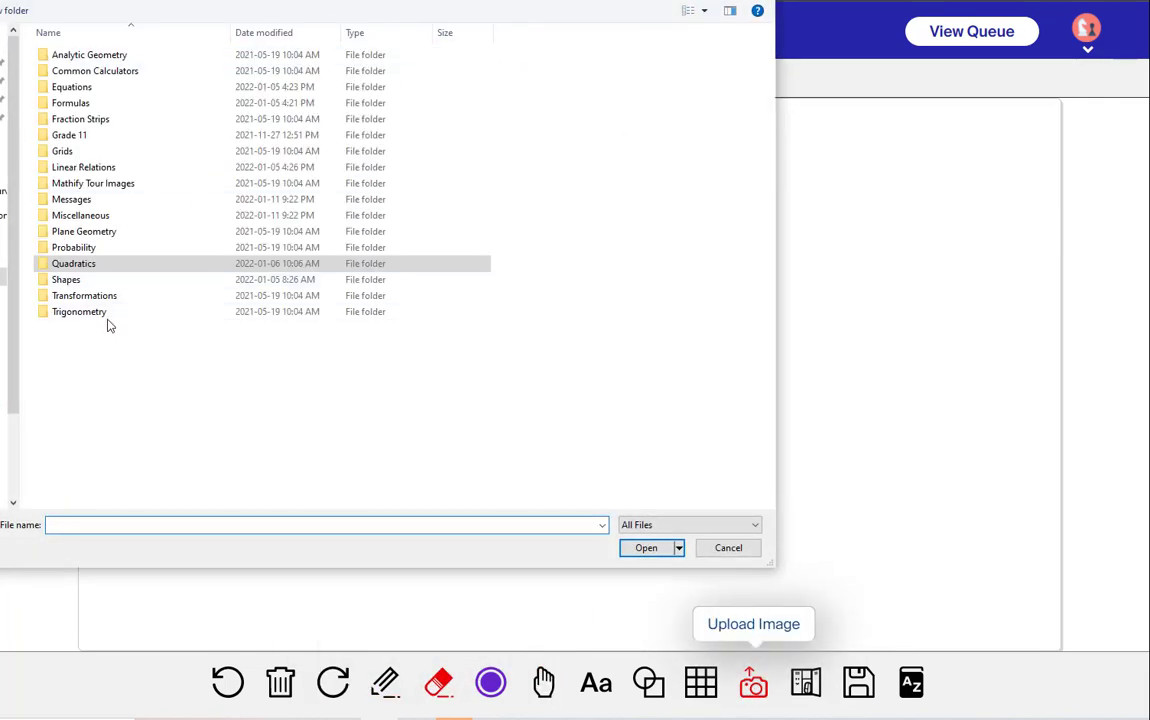
pyautogui.doubleClick(56, 280)
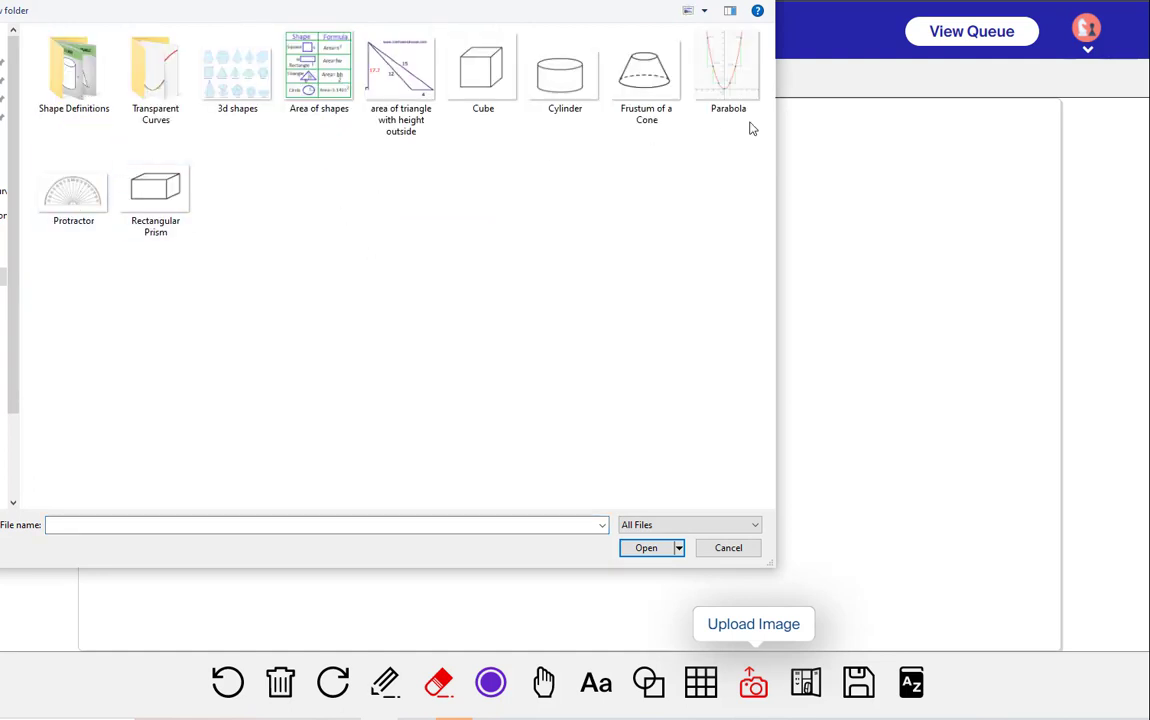
pyautogui.click(145, 87)
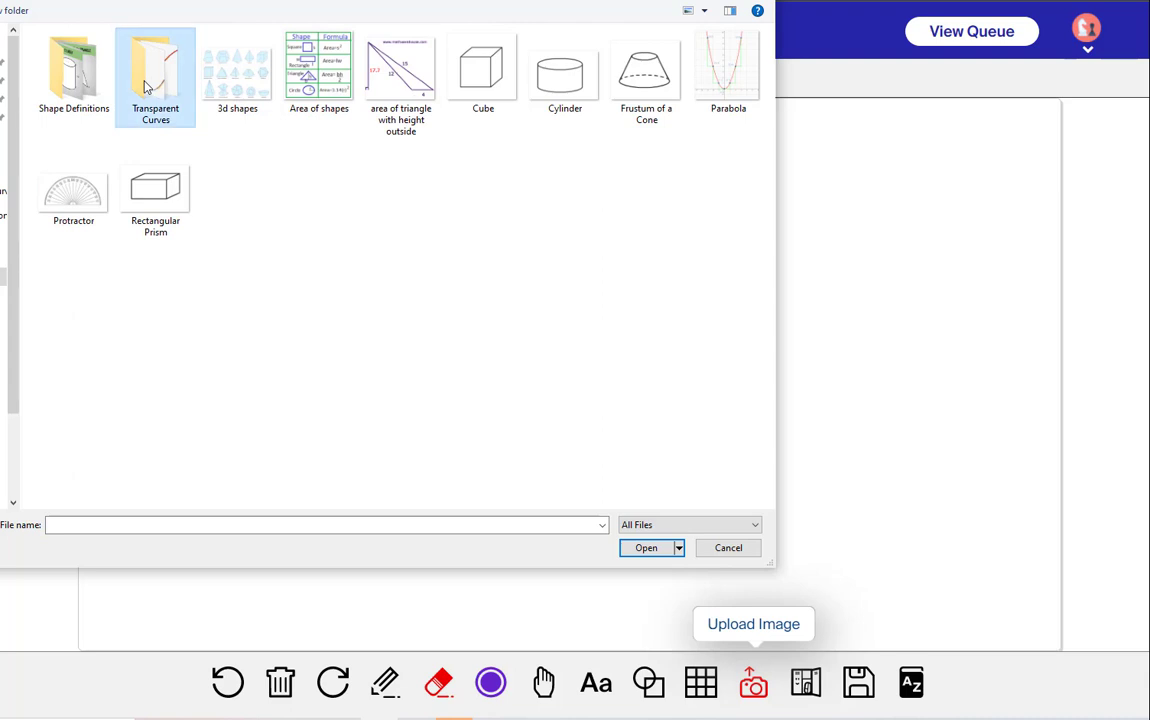
pyautogui.doubleClick(160, 80)
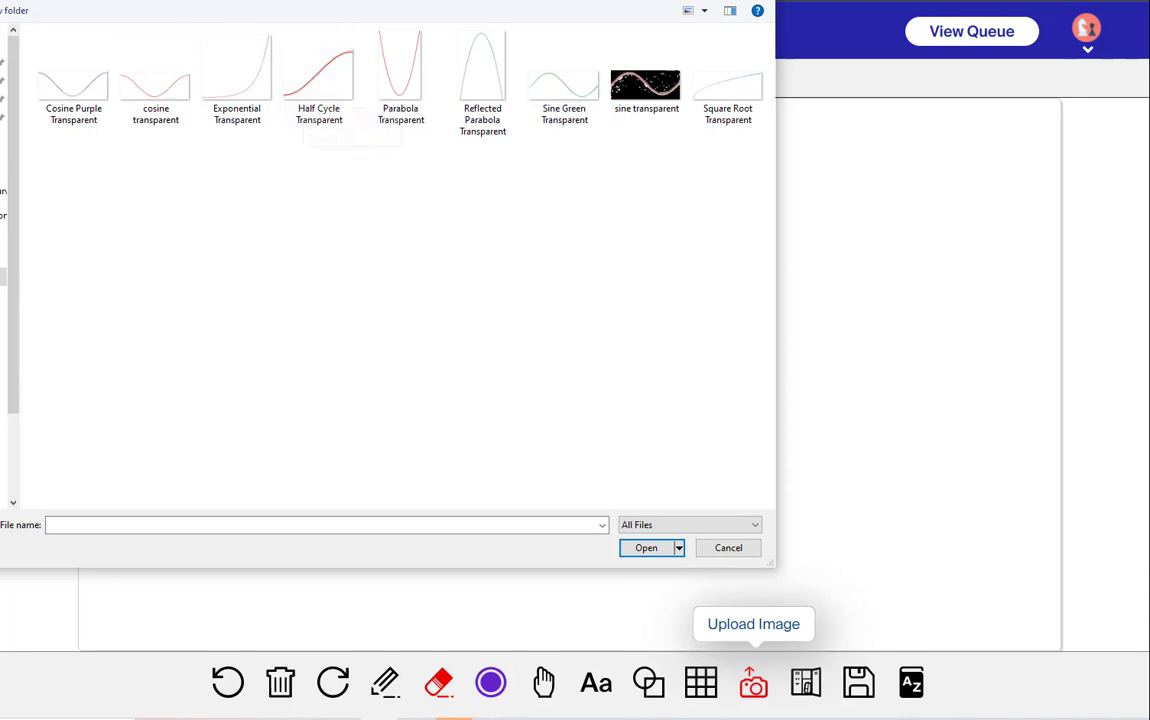
pyautogui.click(728, 547)
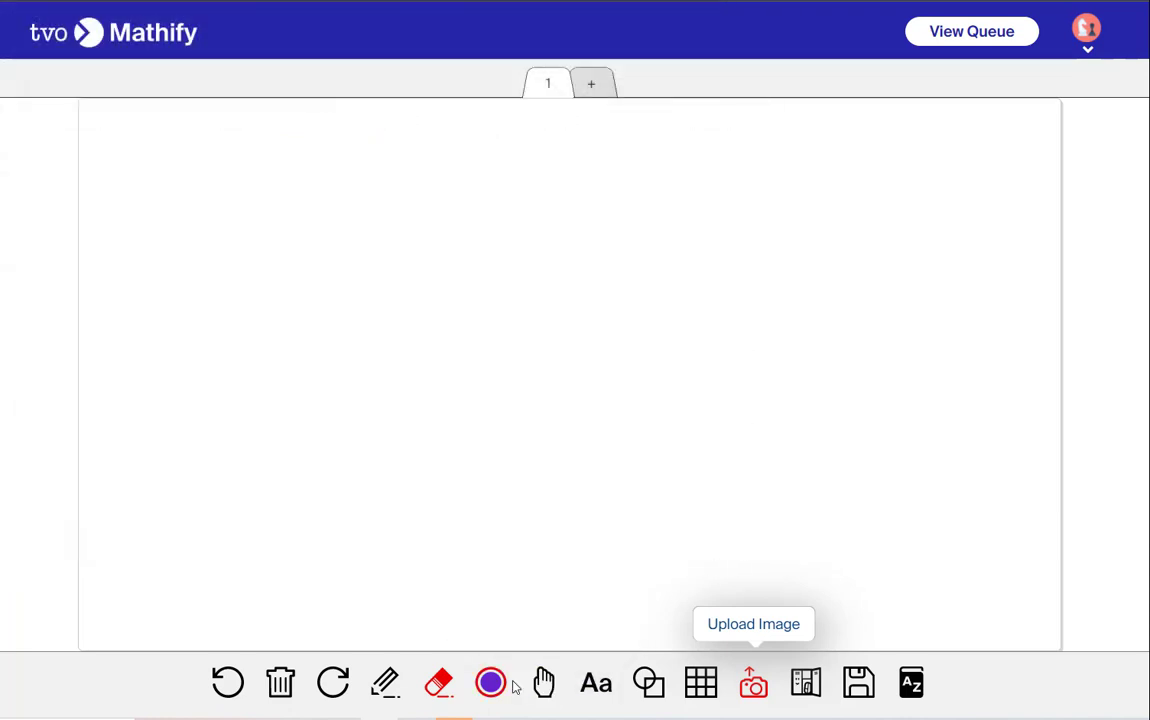
# Apply the grid background with x–y axes marked 90°, 180°, 270° and 360°
pyautogui.click(706, 678)
pyautogui.click(644, 604)
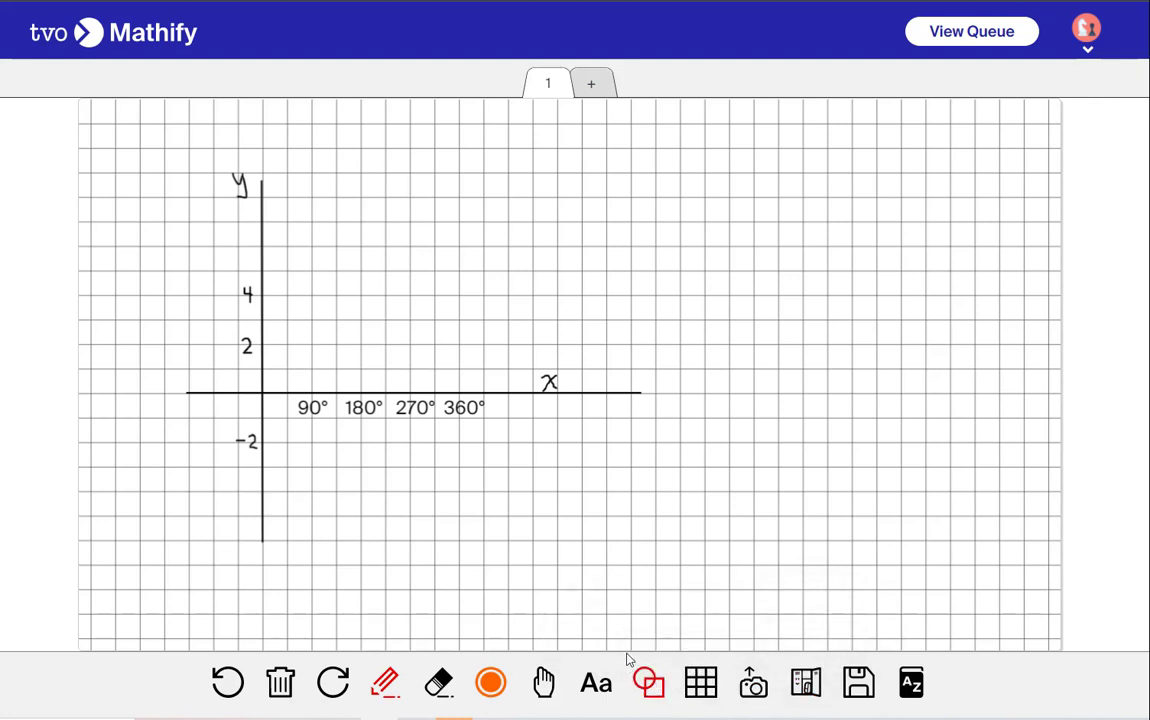
# Draw a horizontal orange line across the axes just below the 4 mark with the line shape tool
pyautogui.click(649, 683)
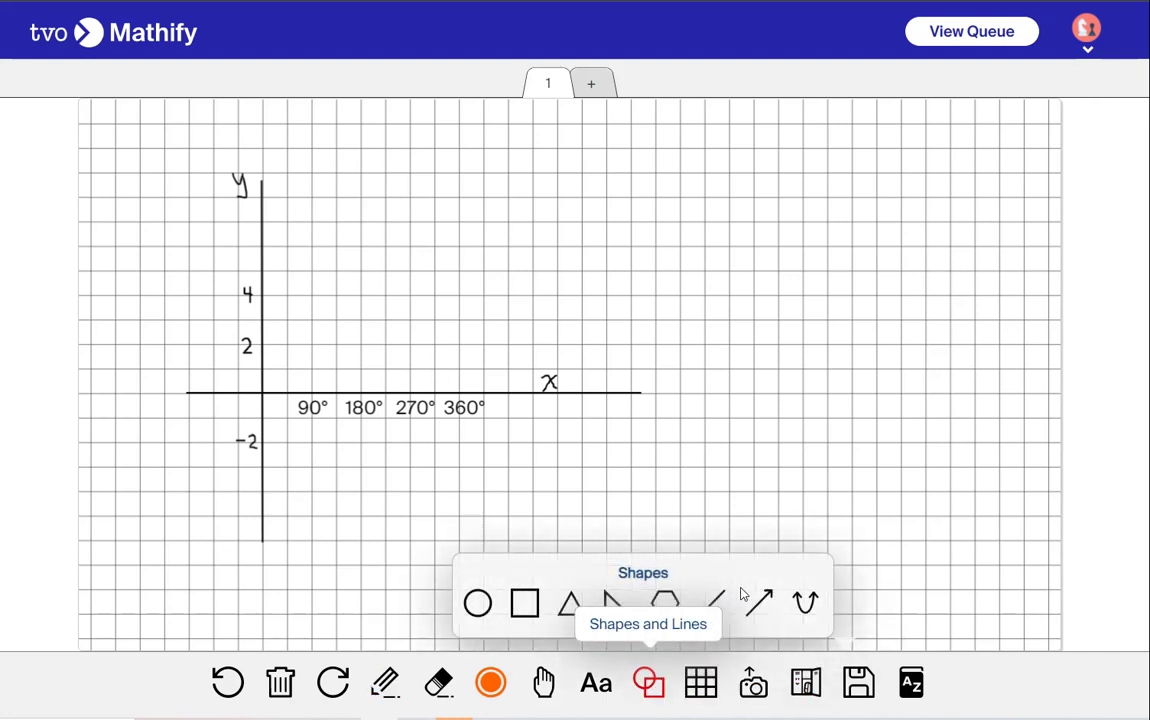
pyautogui.click(711, 602)
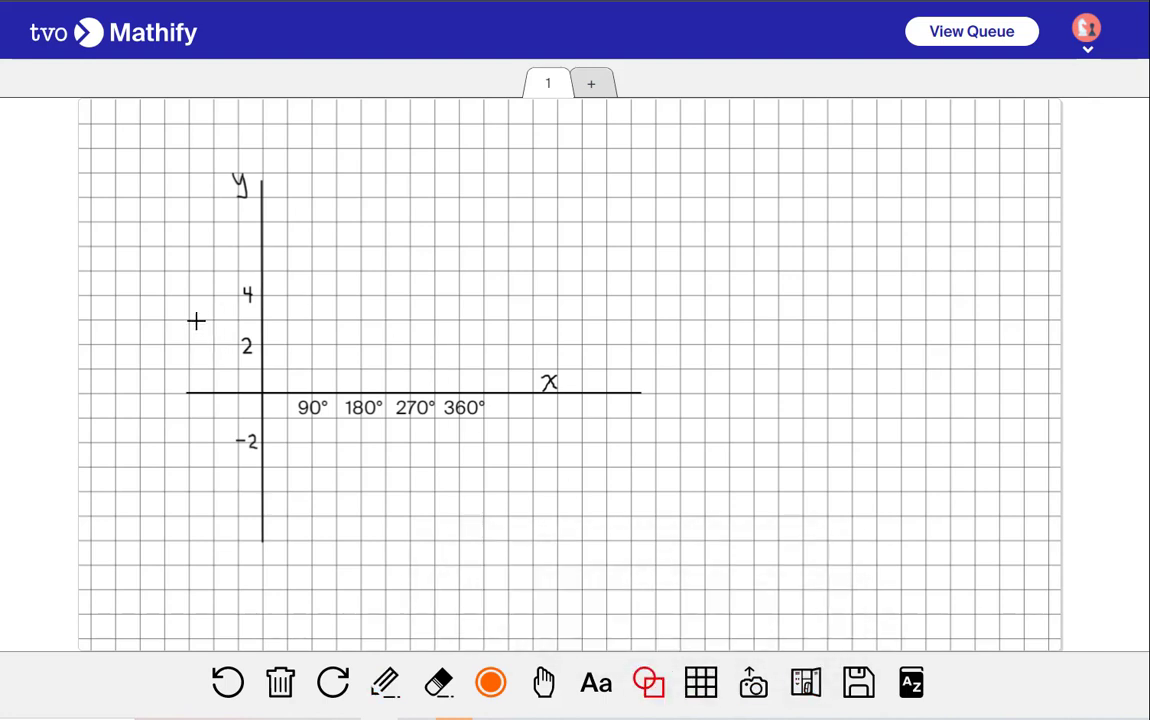
pyautogui.moveTo(197, 320); pyautogui.dragTo(607, 320)
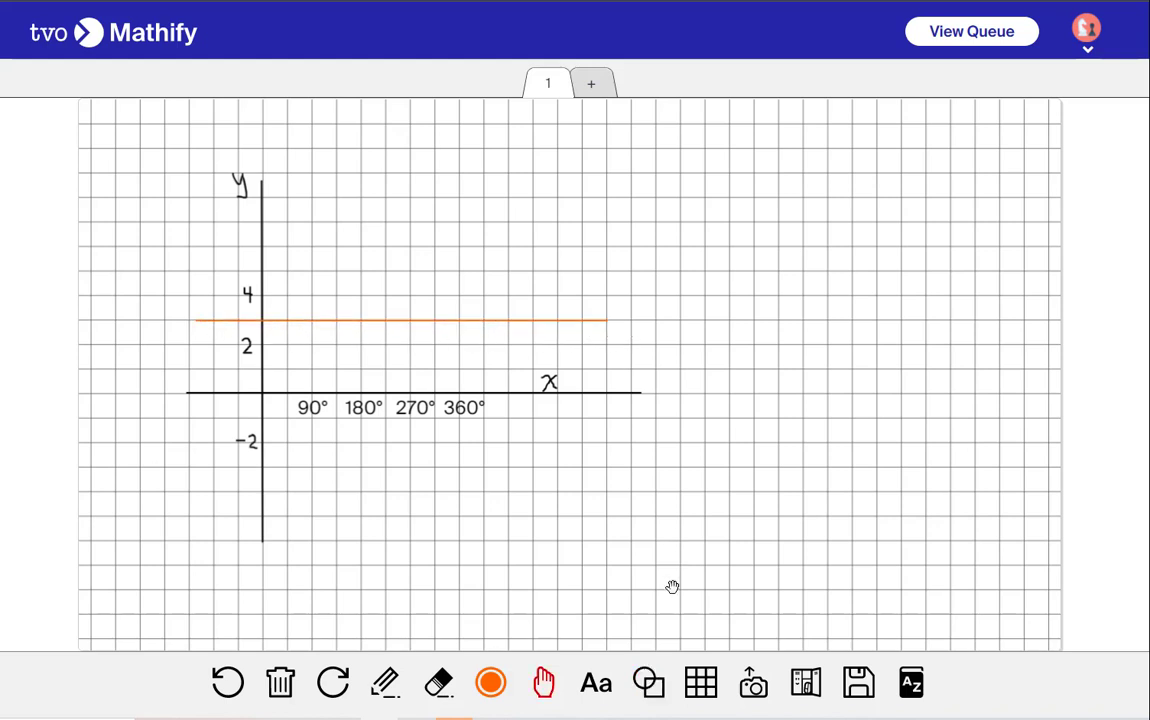
# Upload the Sine Green Transparent image from the Shapes > Transparent Curves folder onto the grid
pyautogui.click(753, 683)
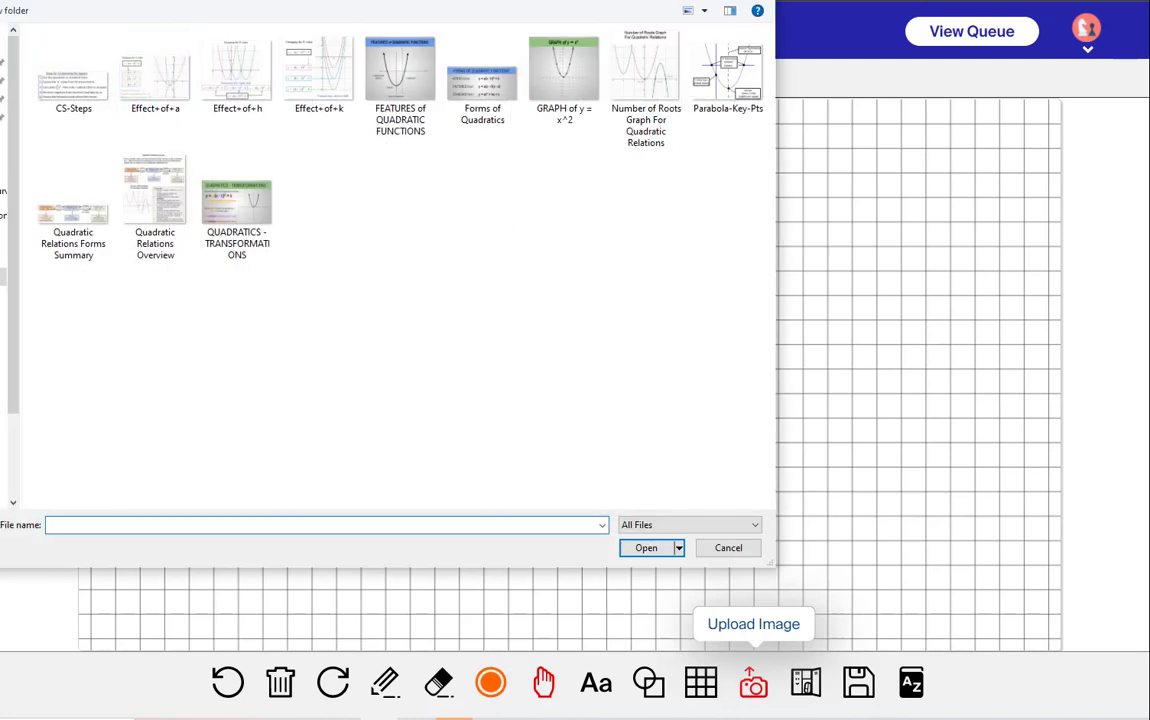
pyautogui.hotkey('alt', 'Left')
pyautogui.doubleClick(95, 280)
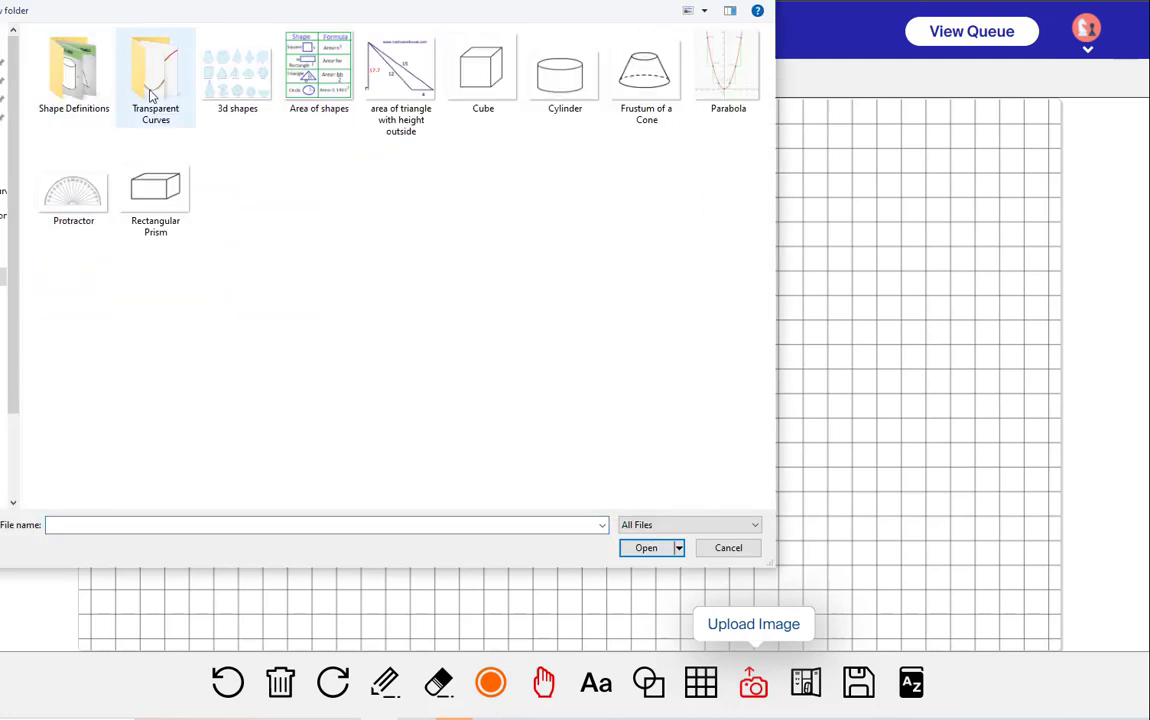
pyautogui.doubleClick(150, 95)
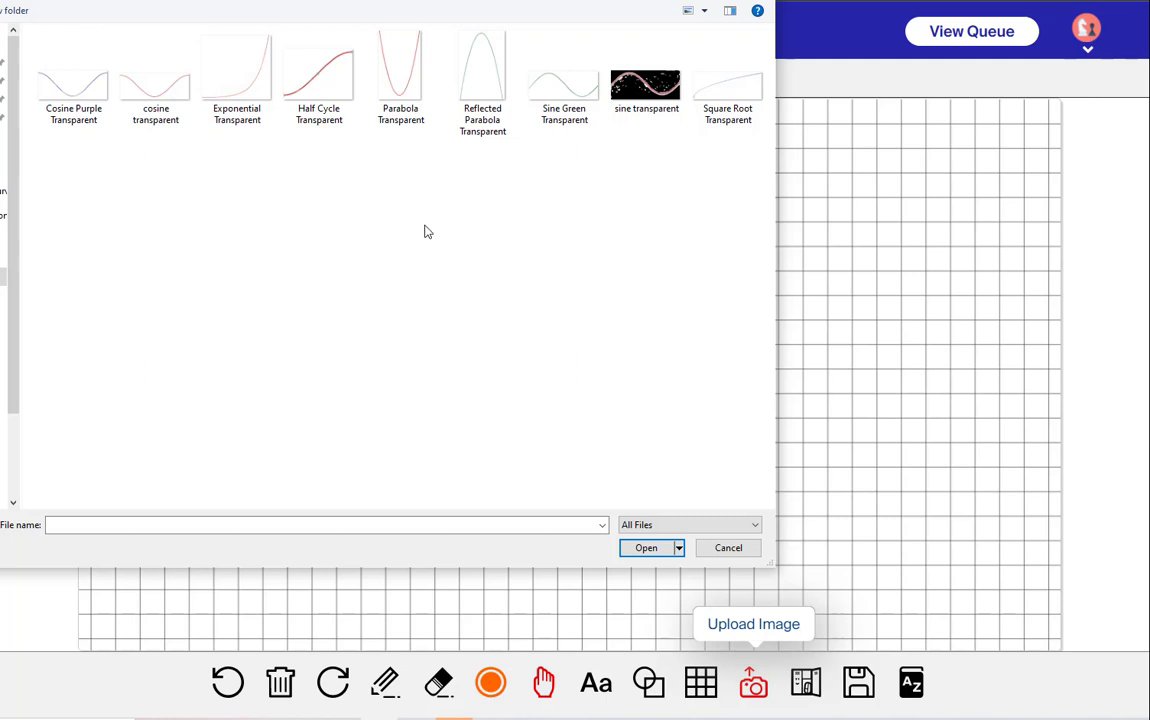
pyautogui.click(548, 98)
pyautogui.click(663, 553)
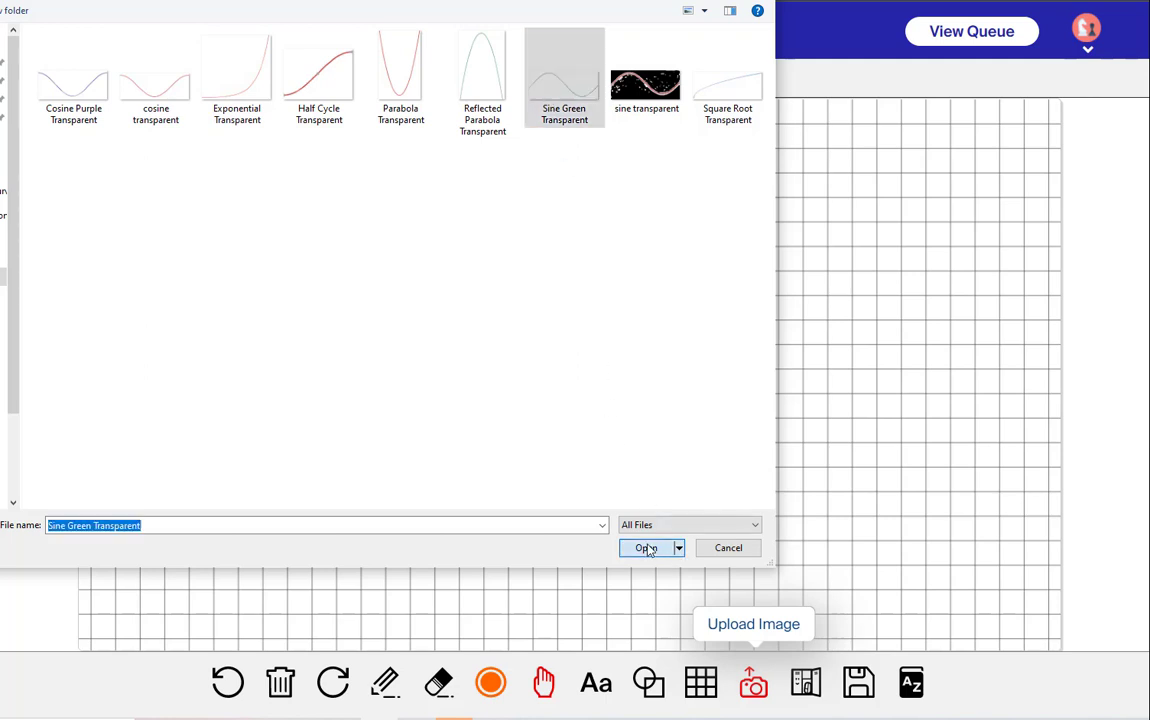
# Move the sine curve so it starts on the y-axis and narrow it to end near the 270° mark
pyautogui.click(652, 688)
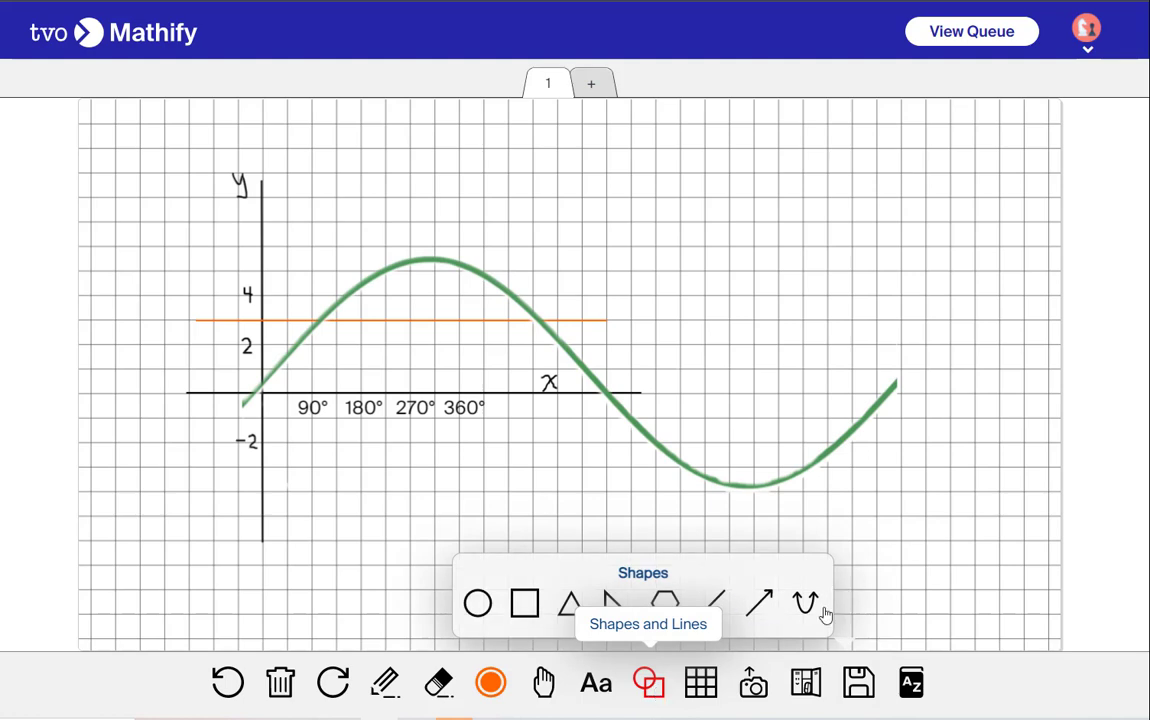
pyautogui.click(842, 523)
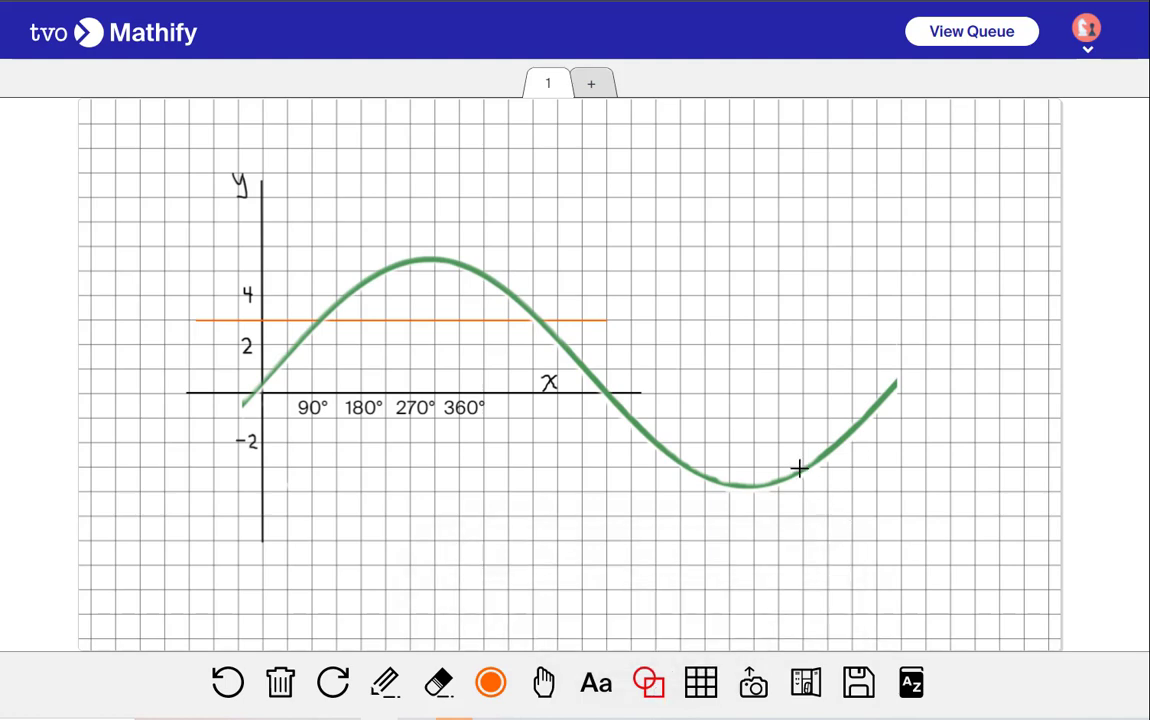
pyautogui.click(546, 680)
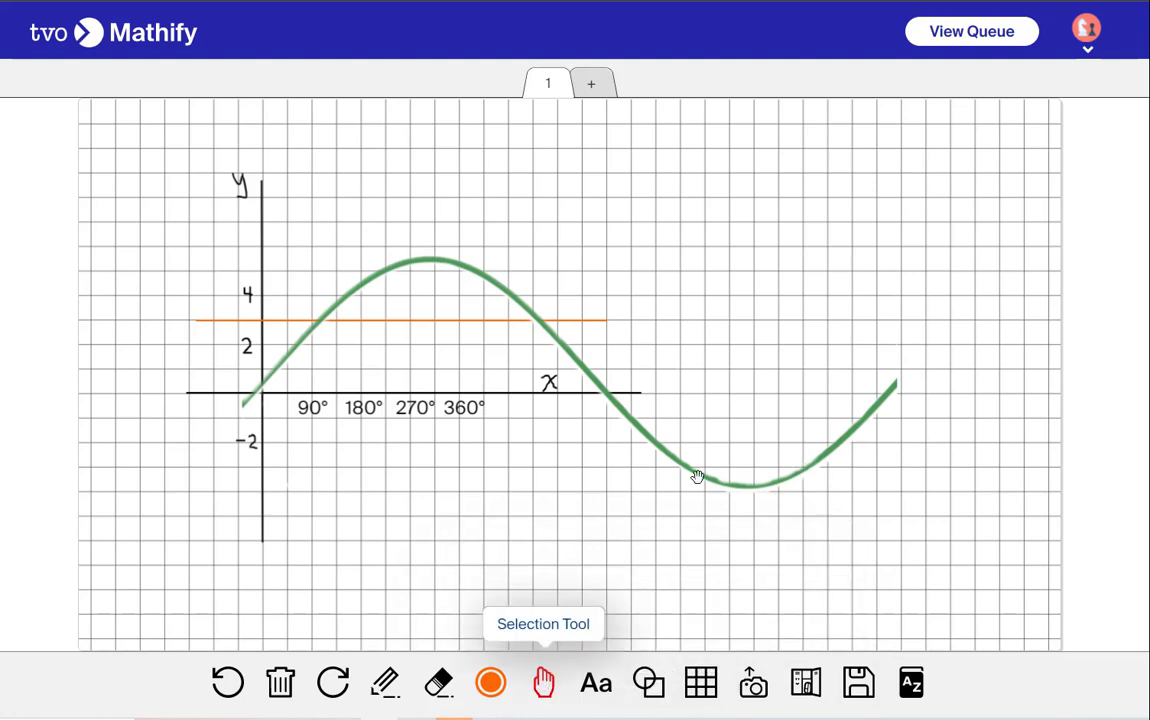
pyautogui.moveTo(806, 466); pyautogui.dragTo(827, 380)
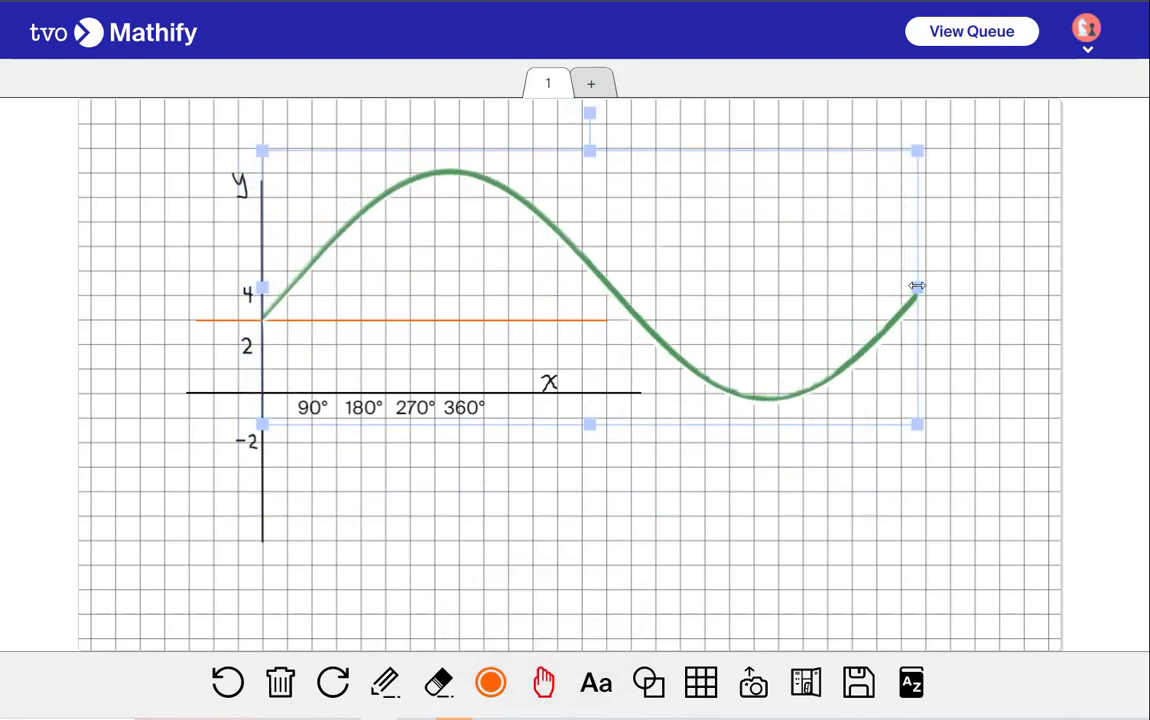
pyautogui.moveTo(917, 286); pyautogui.dragTo(411, 344)
# Shrink the sine curve's height and move it up so it oscillates about the orange line
pyautogui.moveTo(336, 153); pyautogui.dragTo(336, 278)
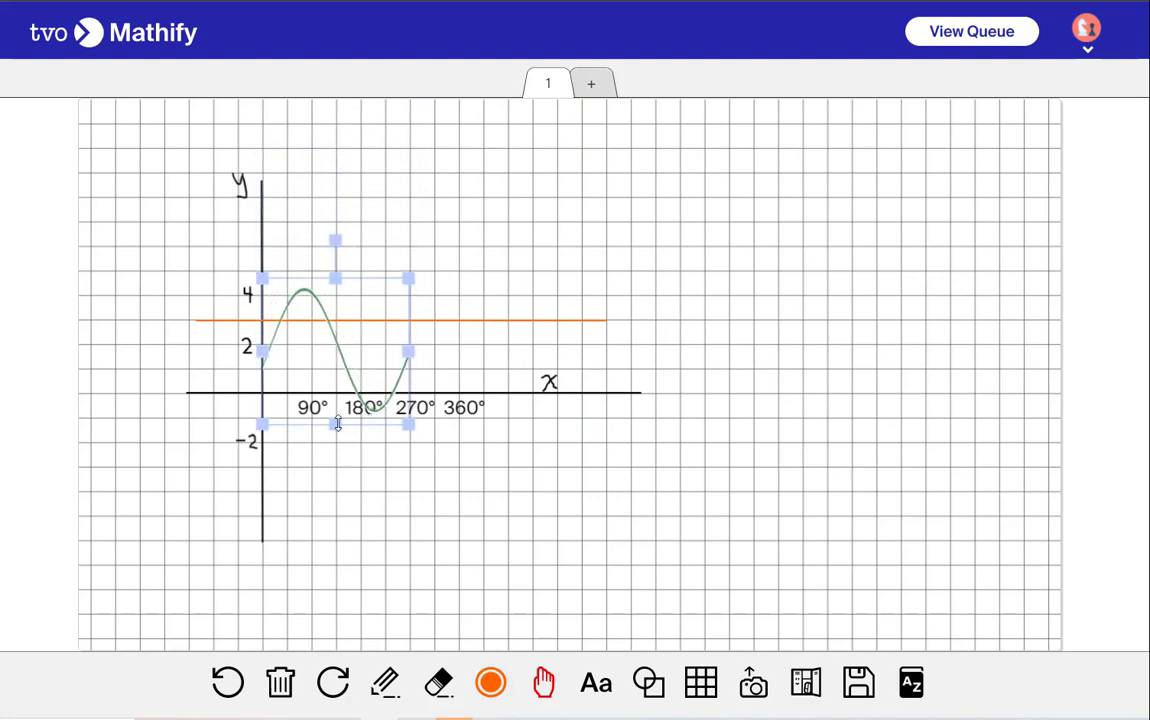
pyautogui.moveTo(347, 362); pyautogui.dragTo(346, 319)
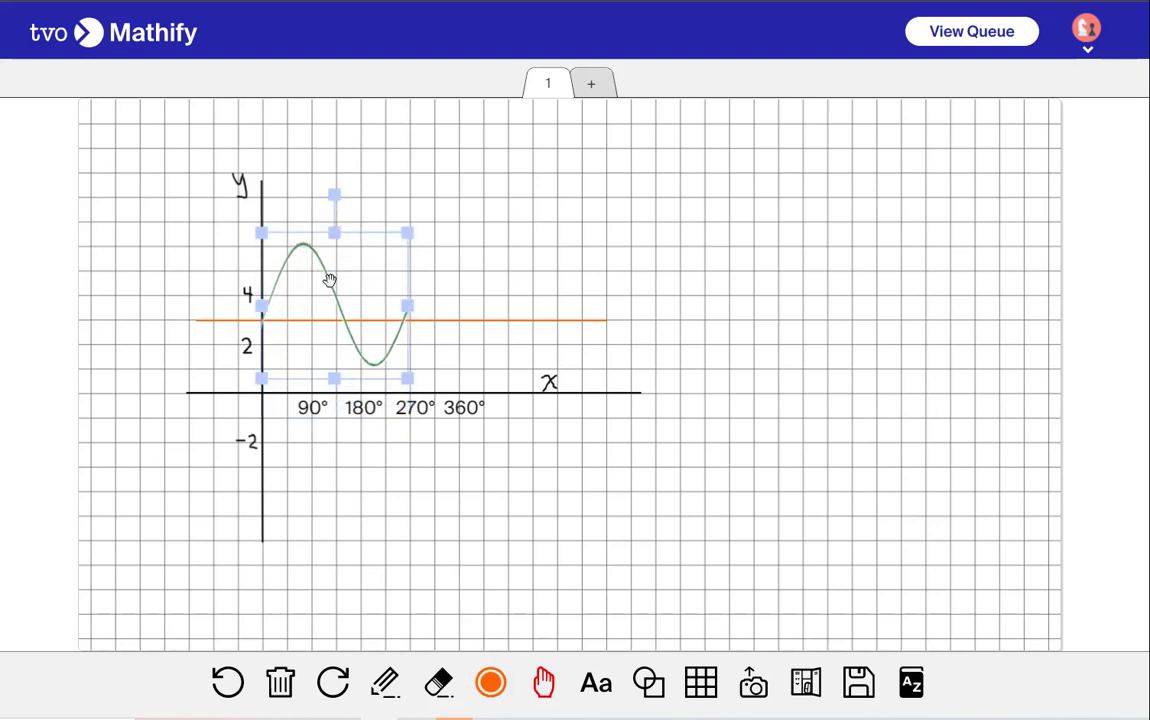
pyautogui.moveTo(330, 282); pyautogui.dragTo(330, 285)
pyautogui.click(500, 311)
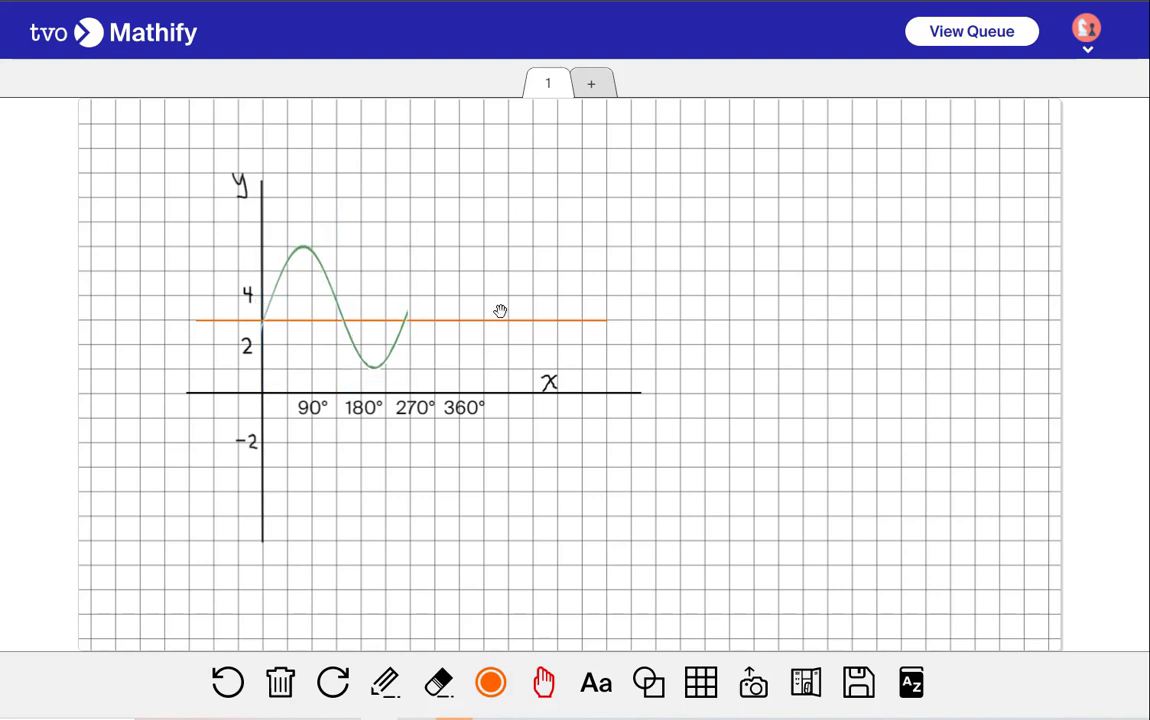
pyautogui.click(359, 360)
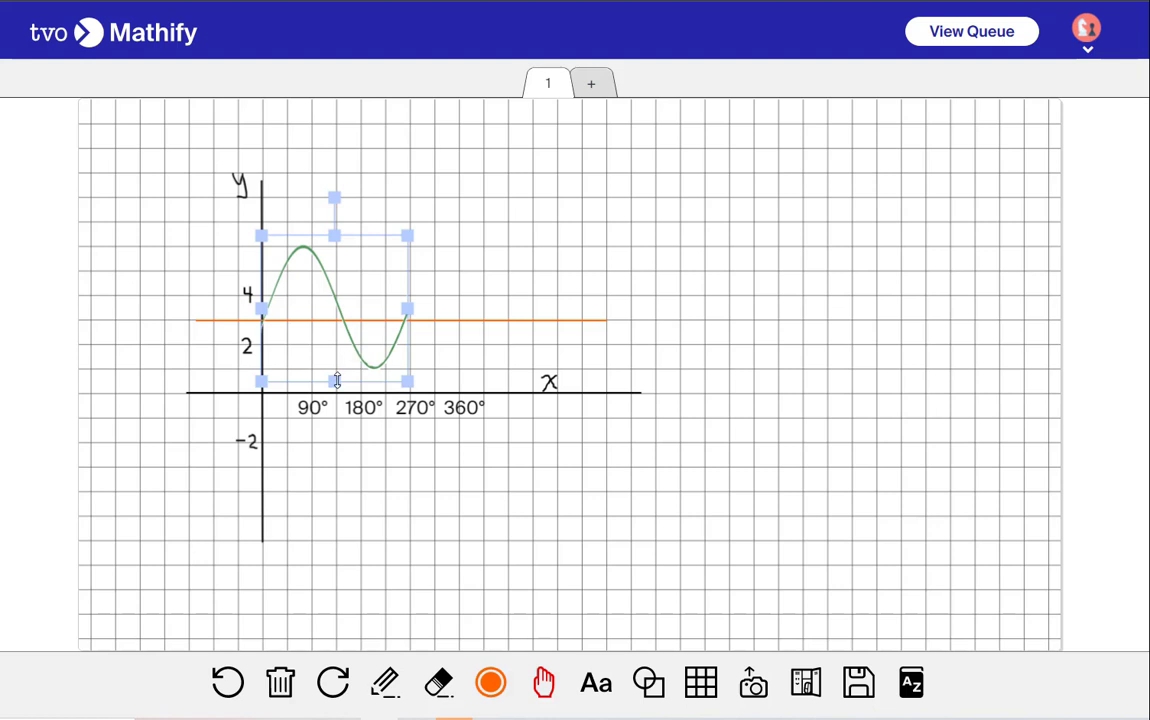
# Stretch the sine curve downward so its trough reaches the x-axis near the 180° mark
pyautogui.moveTo(334, 381)
pyautogui.mouseDown()
pyautogui.moveTo(357, 342)
pyautogui.moveTo(338, 382)
pyautogui.mouseUp()
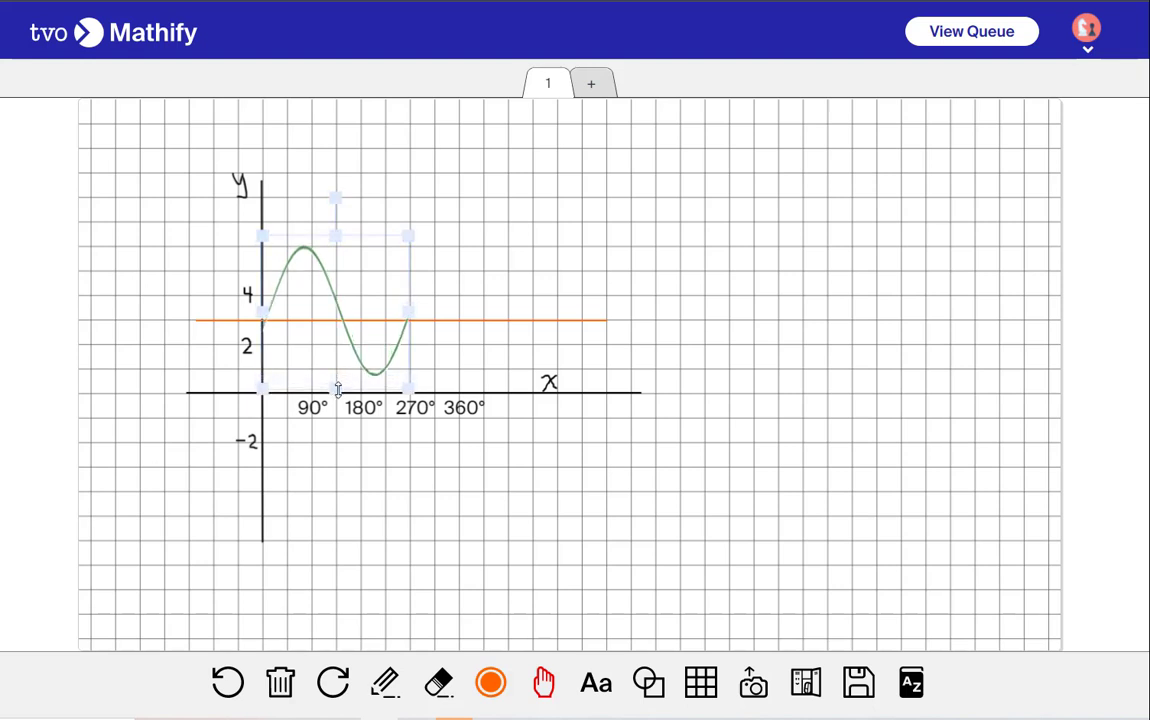
pyautogui.moveTo(337, 389); pyautogui.dragTo(337, 407)
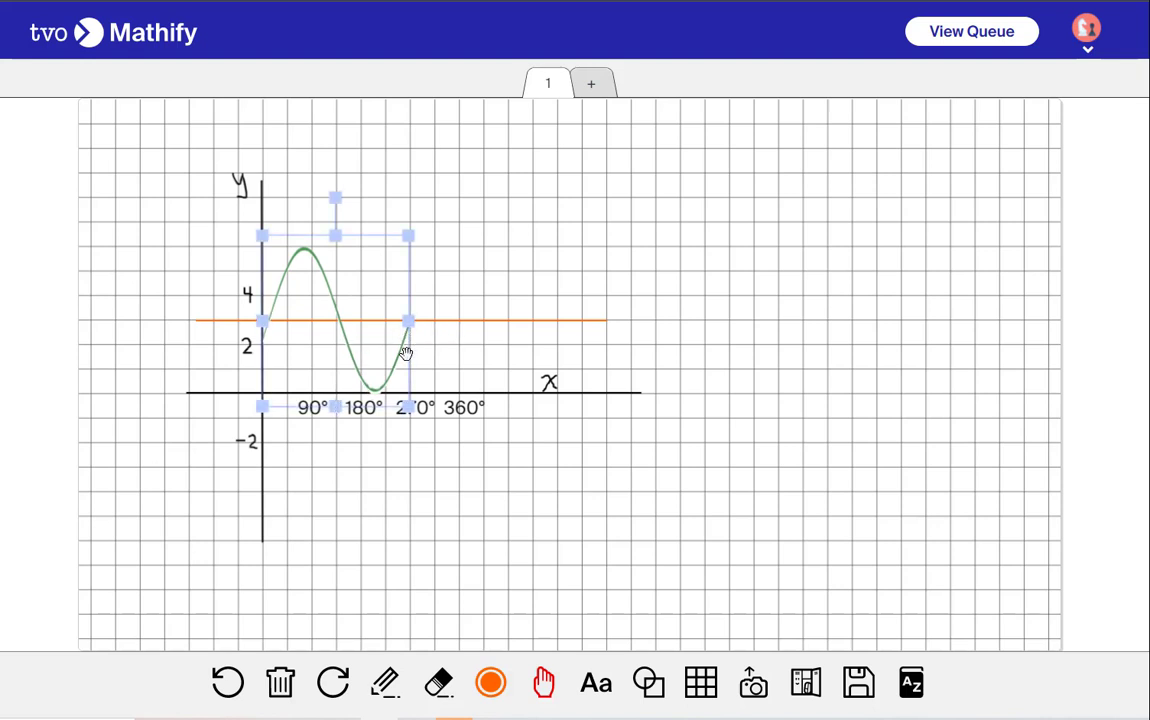
pyautogui.moveTo(402, 354); pyautogui.dragTo(401, 348)
pyautogui.click(718, 277)
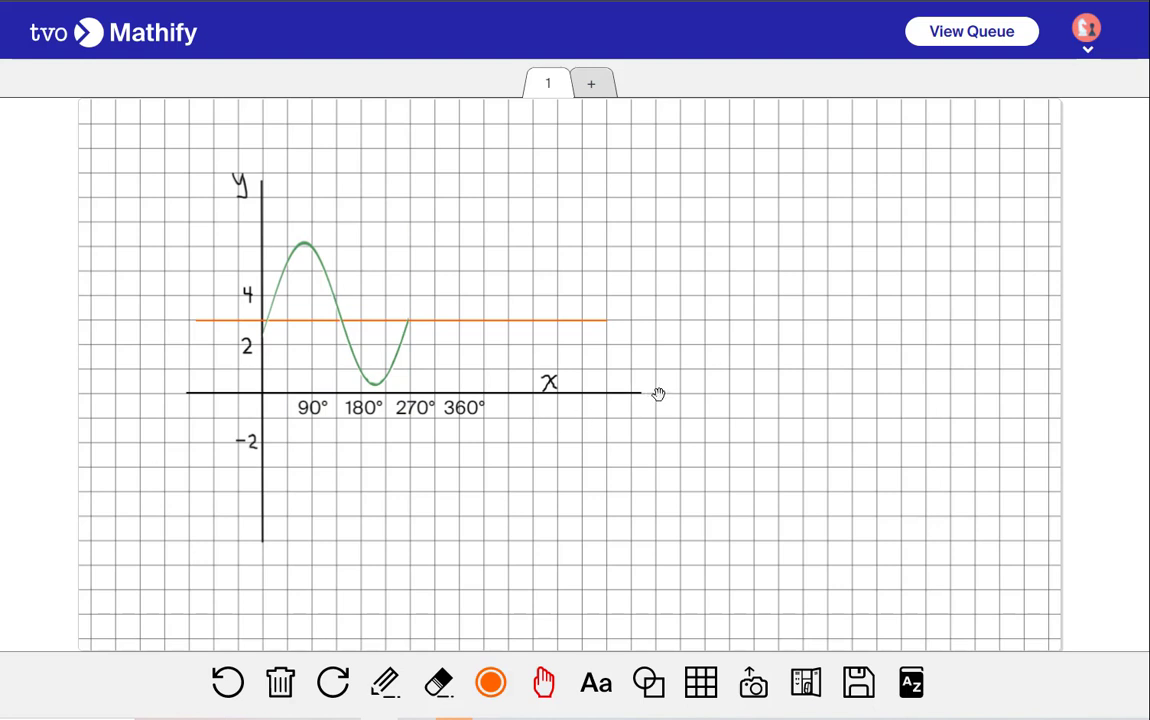
pyautogui.click(406, 335)
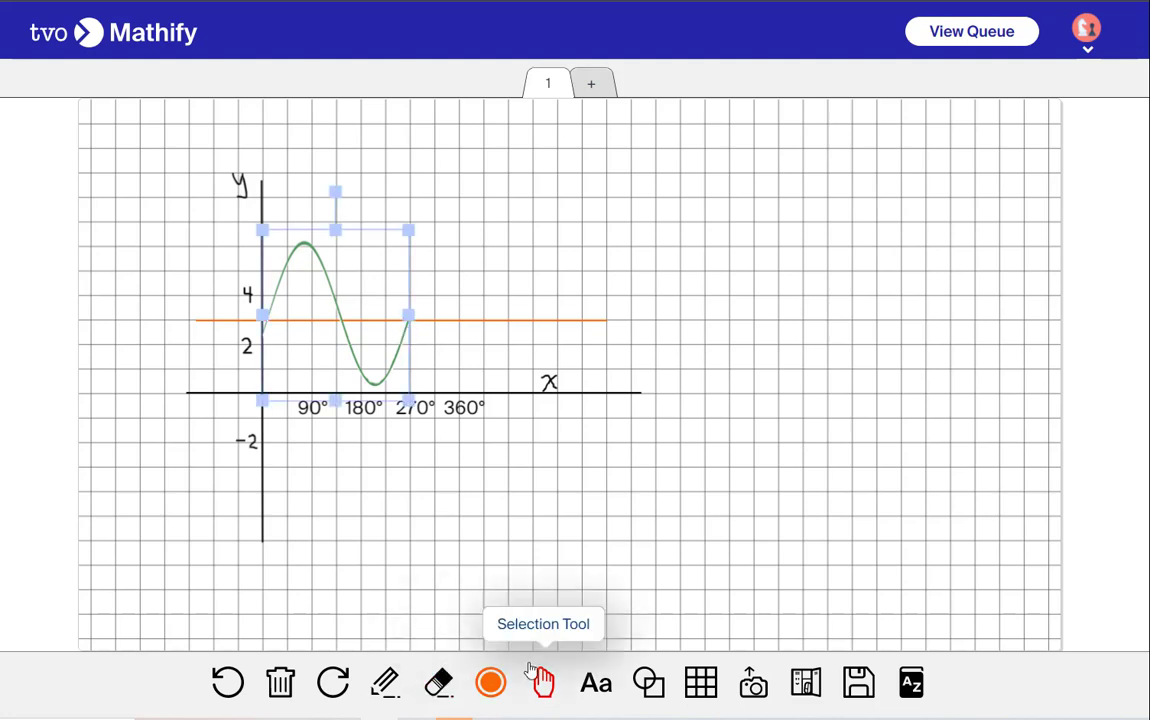
pyautogui.click(581, 580)
# Upload the Cosine Purple Transparent image from the same curves folder onto the board
pyautogui.click(753, 686)
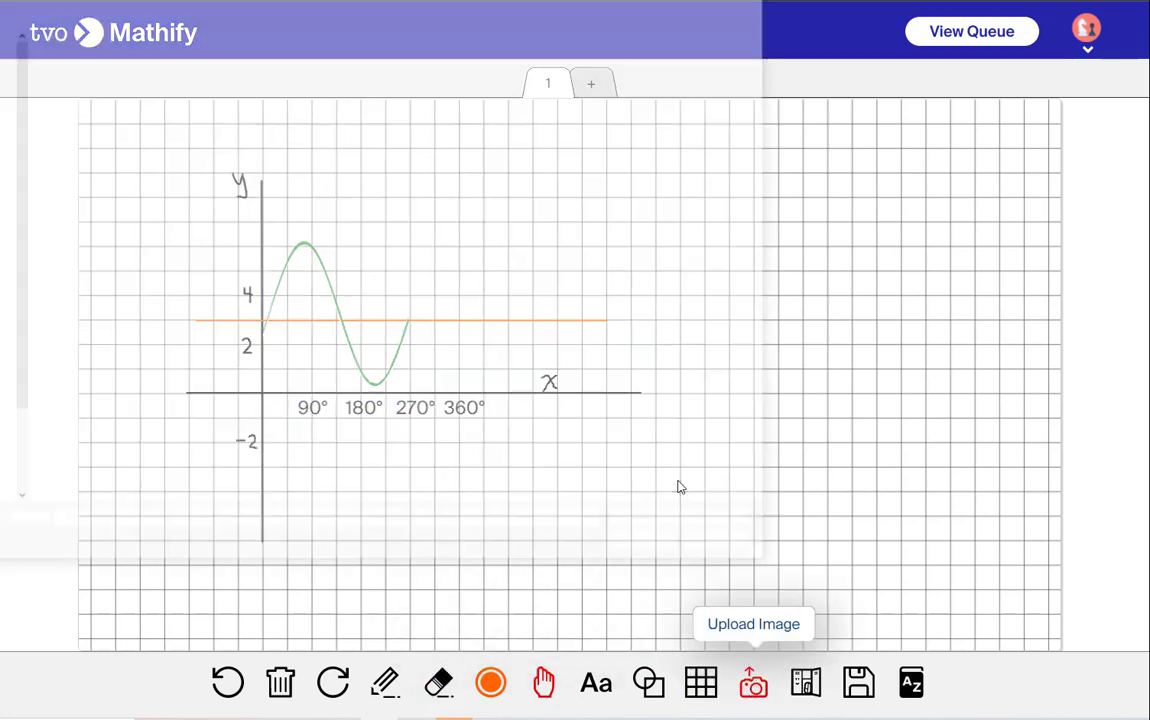
pyautogui.click(90, 95)
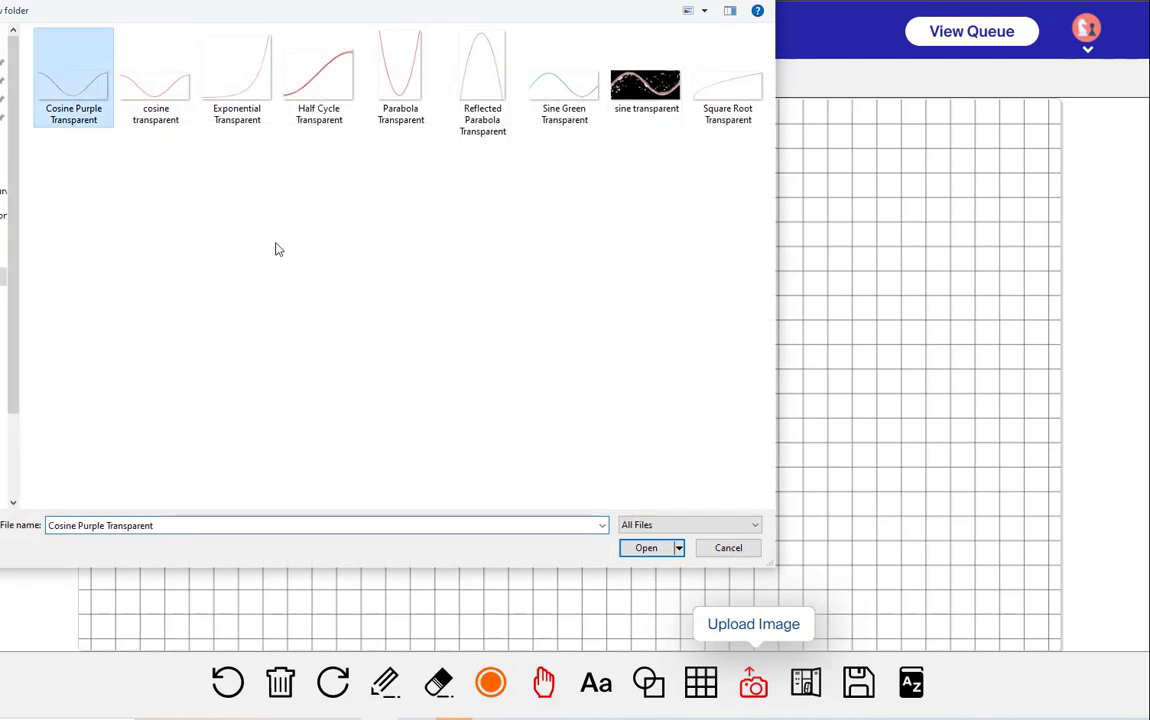
pyautogui.click(646, 547)
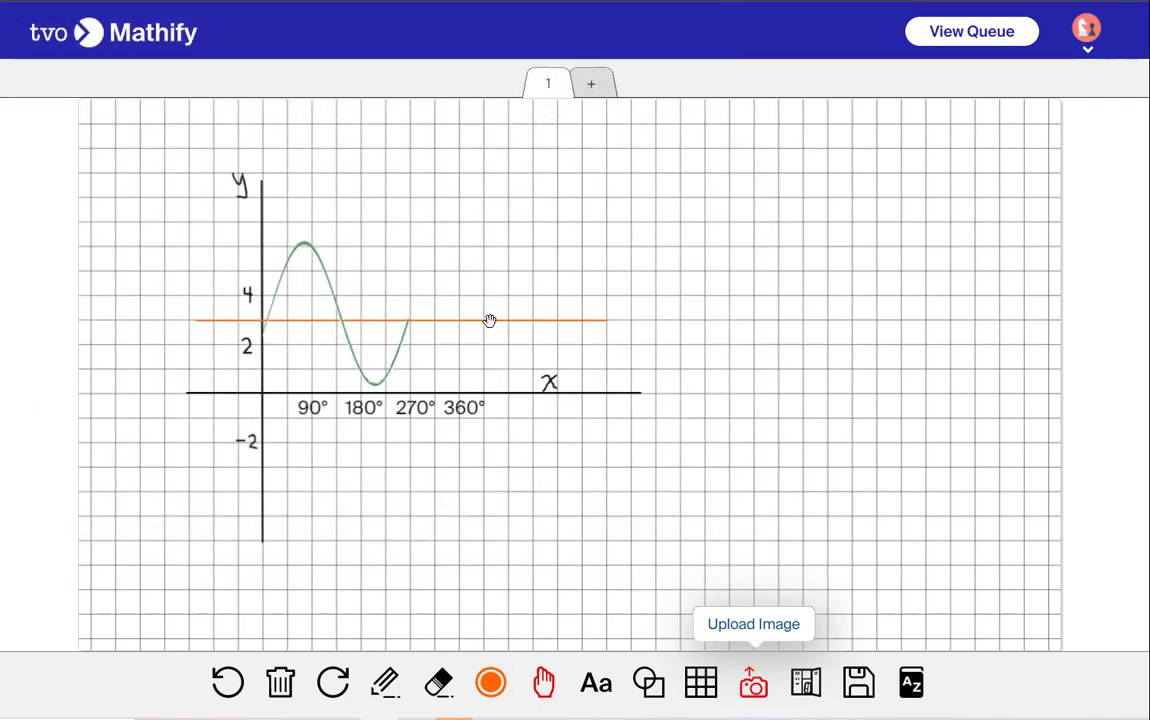
pyautogui.click(766, 338)
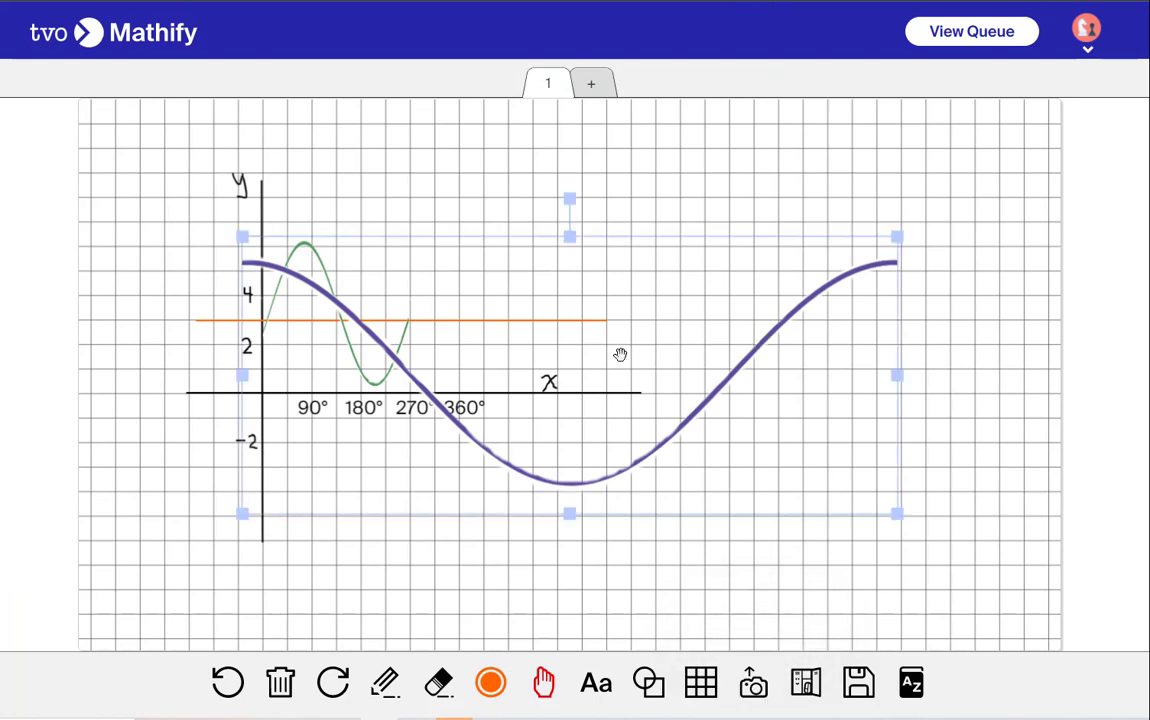
# Flip the cosine curve upside down and shrink it to sit below the x-axis, spanning about 0° to 360°
pyautogui.moveTo(566, 215); pyautogui.dragTo(608, 612)
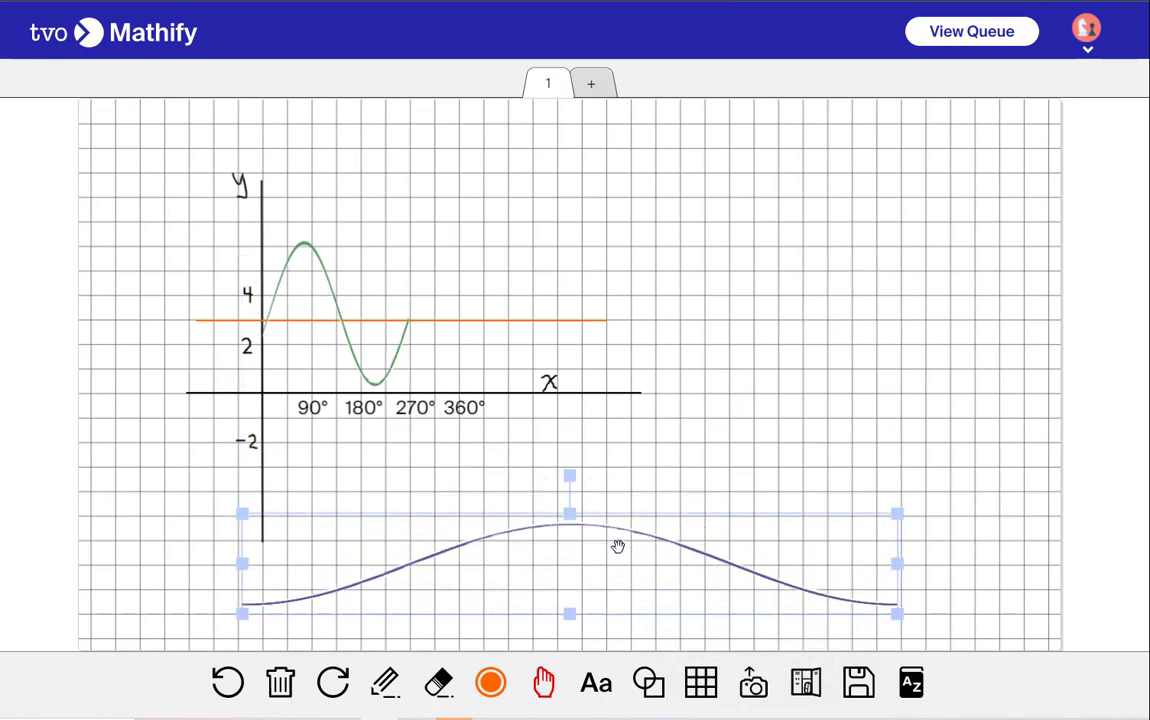
pyautogui.moveTo(896, 562); pyautogui.dragTo(490, 451)
pyautogui.click(727, 458)
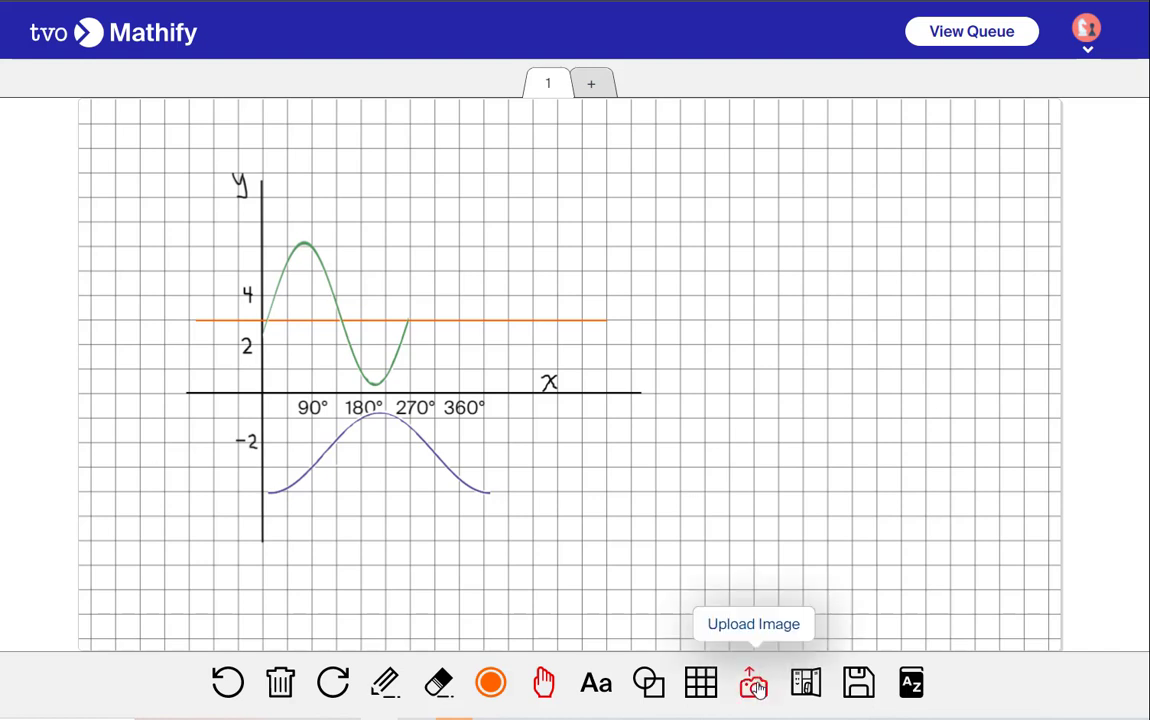
# Place a green parabola on the right-hand axes with its vertex at the origin
pyautogui.click(651, 684)
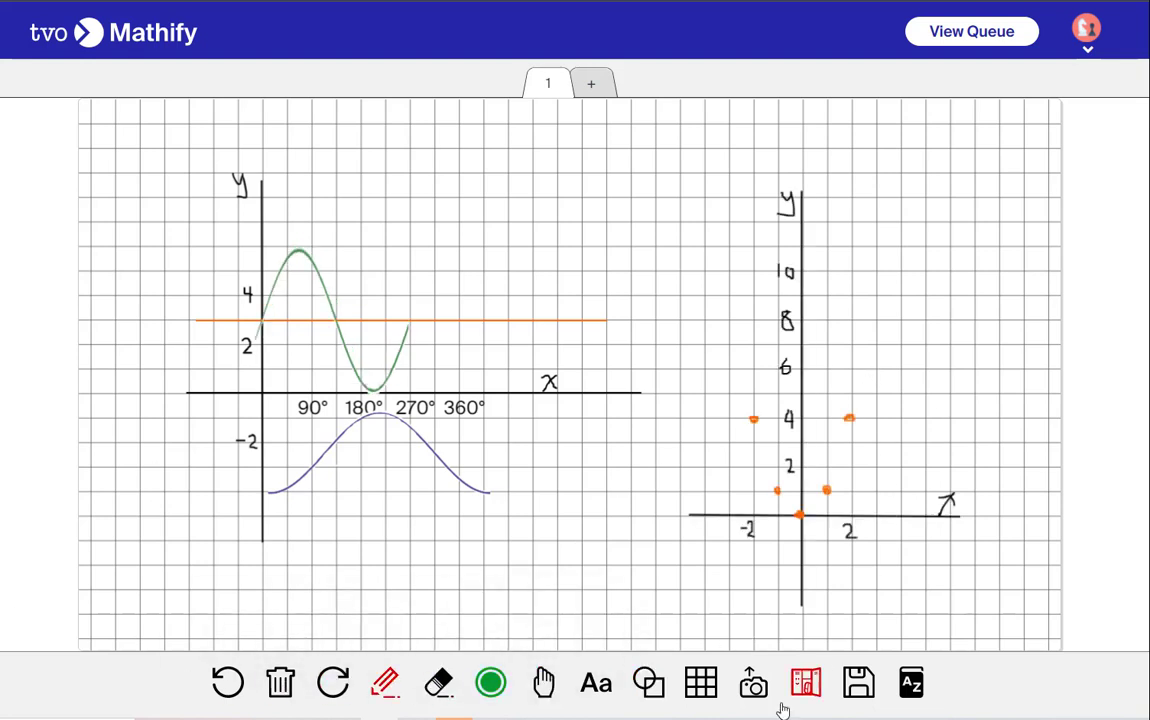
pyautogui.click(649, 683)
pyautogui.click(815, 600)
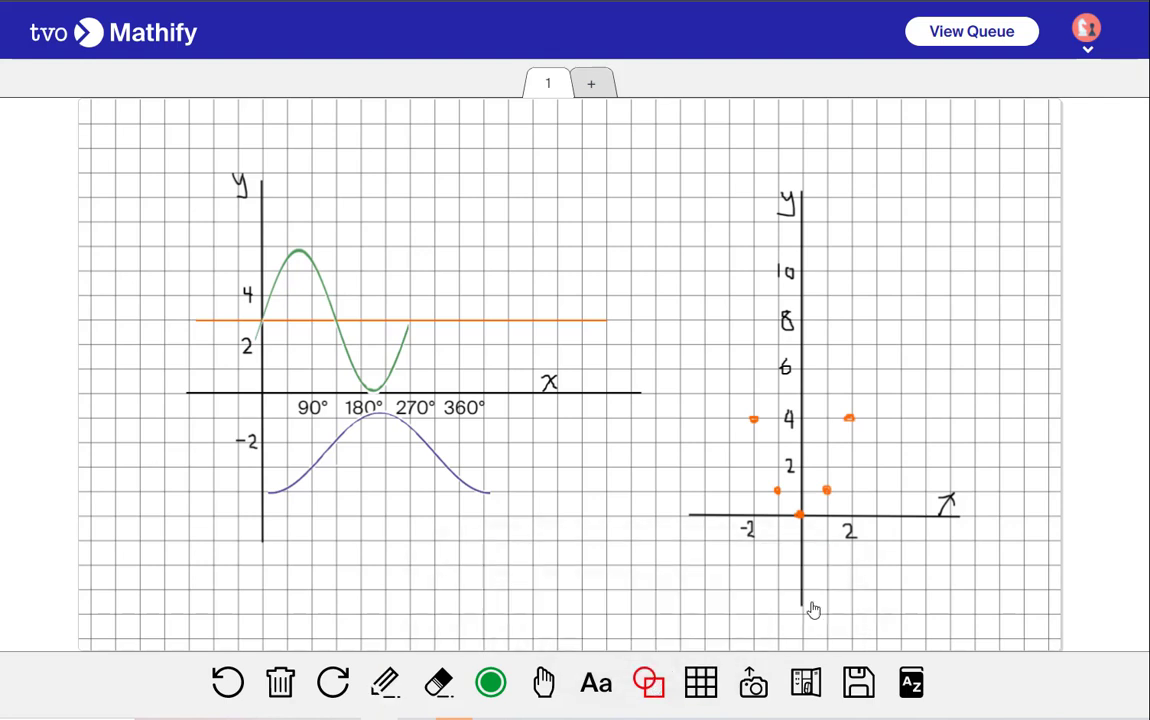
pyautogui.click(921, 393)
pyautogui.moveTo(972, 388); pyautogui.dragTo(870, 447)
pyautogui.moveTo(715, 447); pyautogui.dragTo(740, 451)
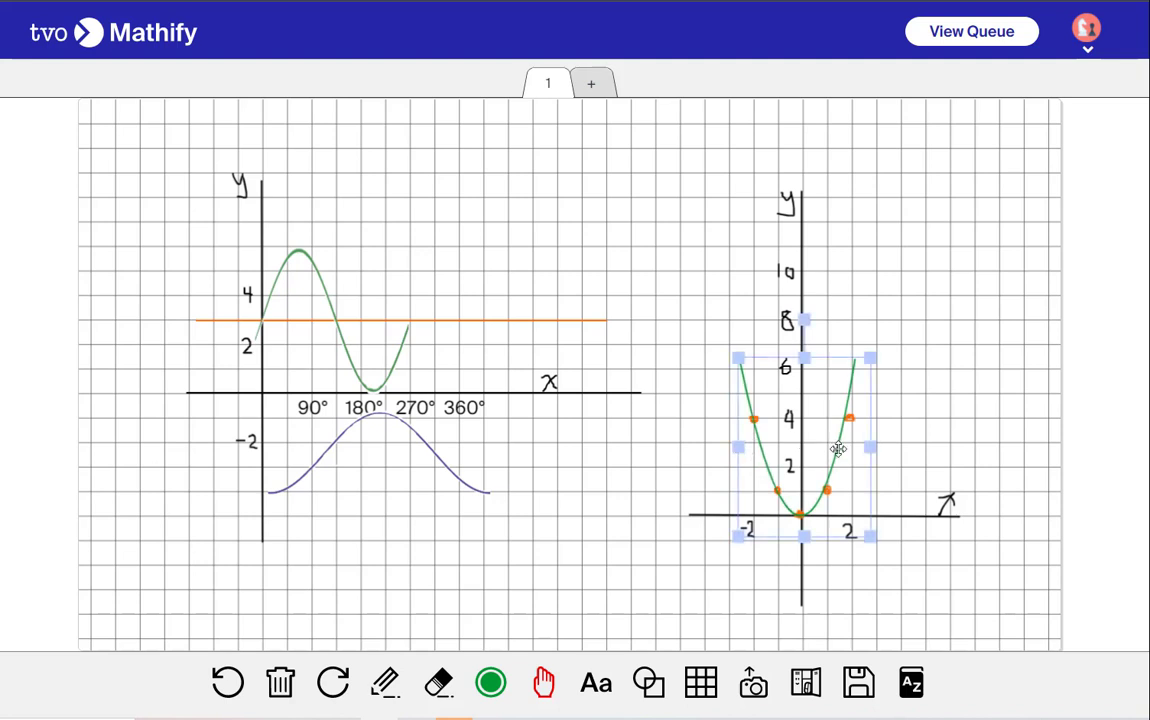
# Widen the green parabola so it passes through the orange points at height 4
pyautogui.moveTo(837, 449); pyautogui.dragTo(877, 447)
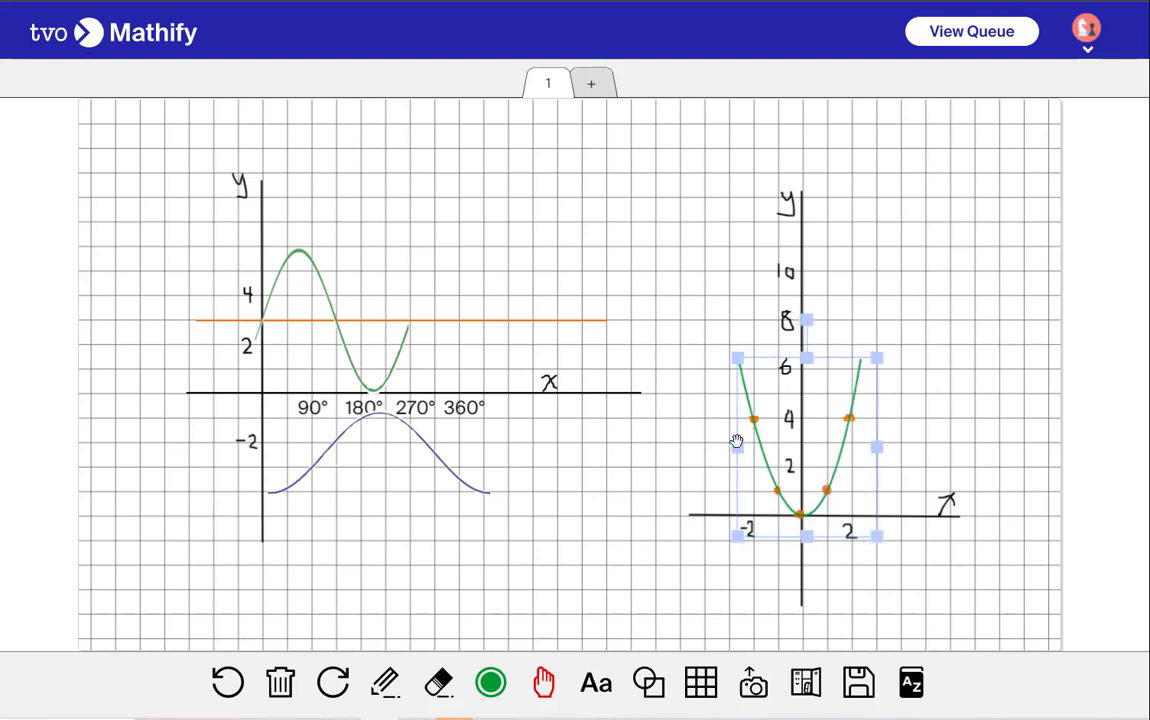
pyautogui.moveTo(736, 445); pyautogui.dragTo(733, 445)
pyautogui.moveTo(875, 445); pyautogui.dragTo(878, 447)
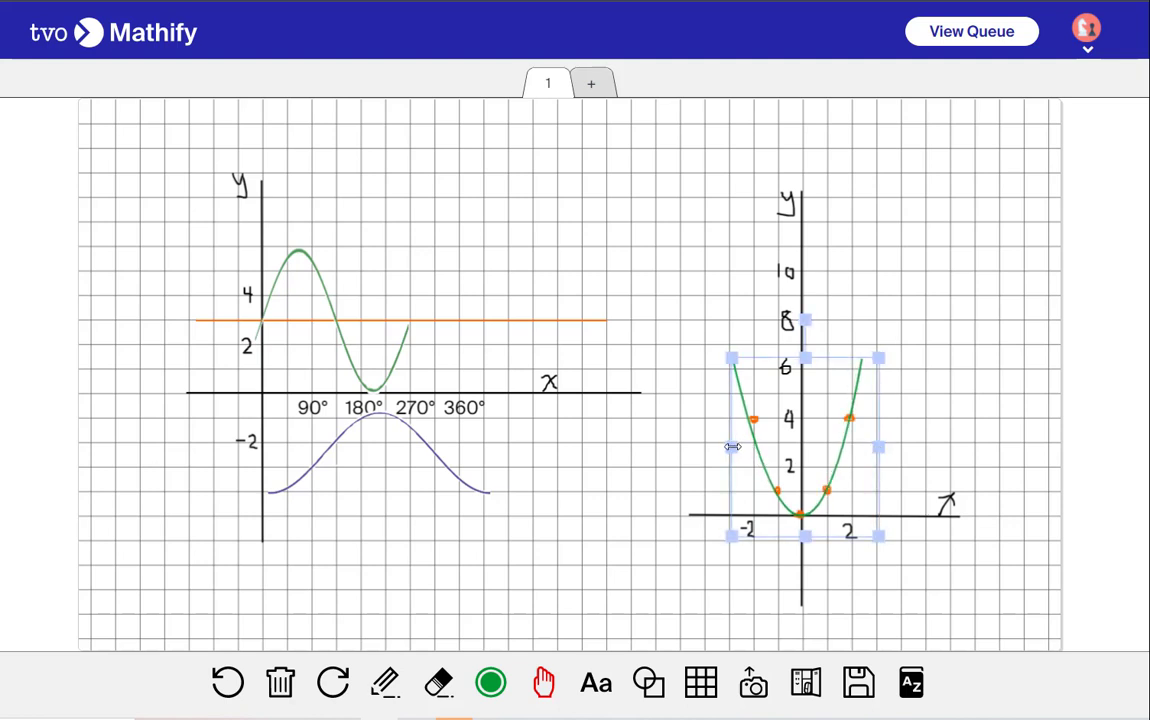
pyautogui.moveTo(733, 447); pyautogui.dragTo(728, 447)
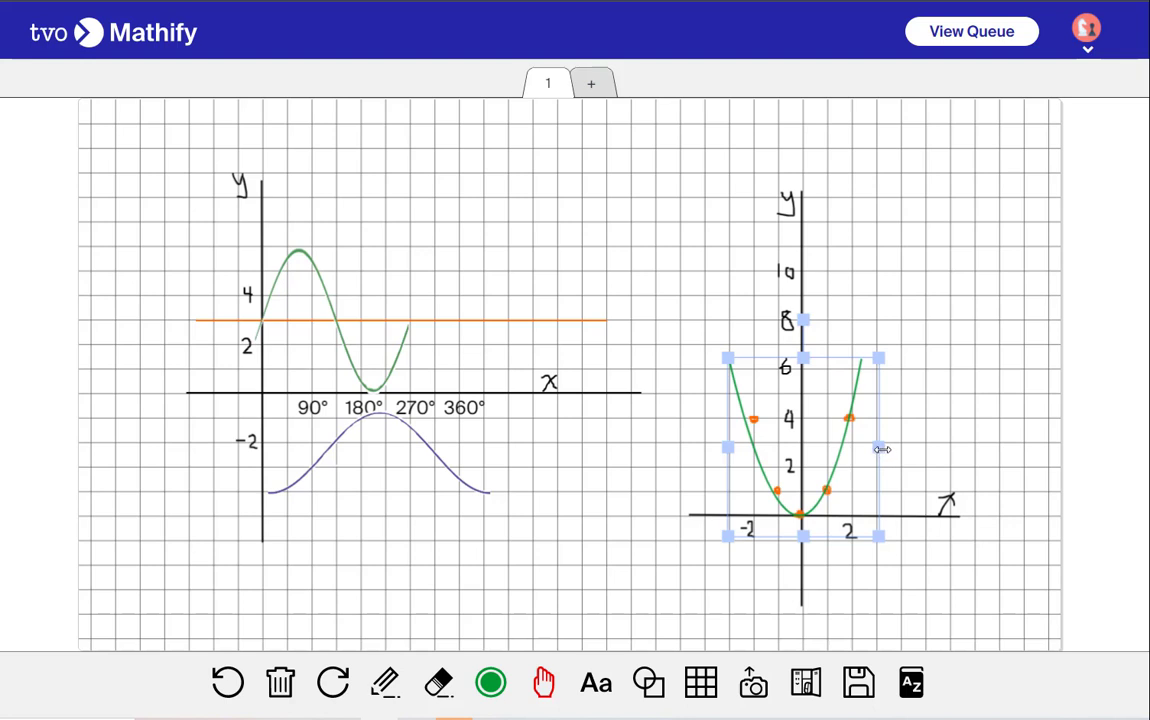
pyautogui.click(929, 455)
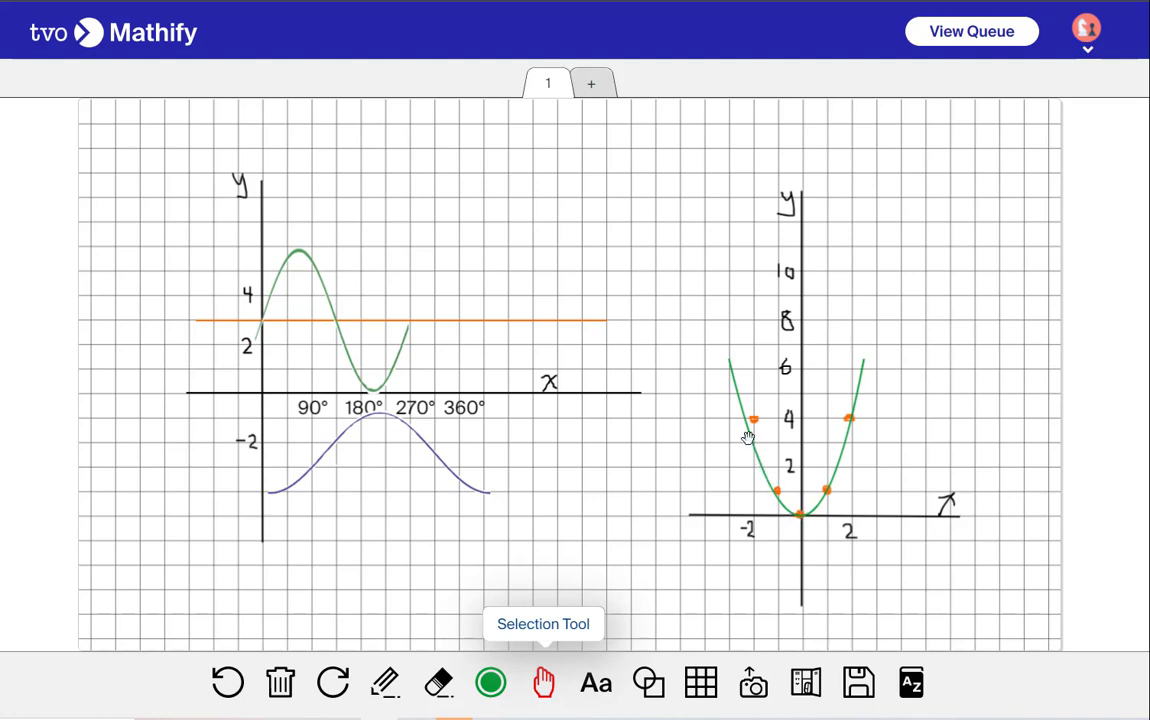
# Upload the Parabola Transparent image onto the board
pyautogui.click(758, 681)
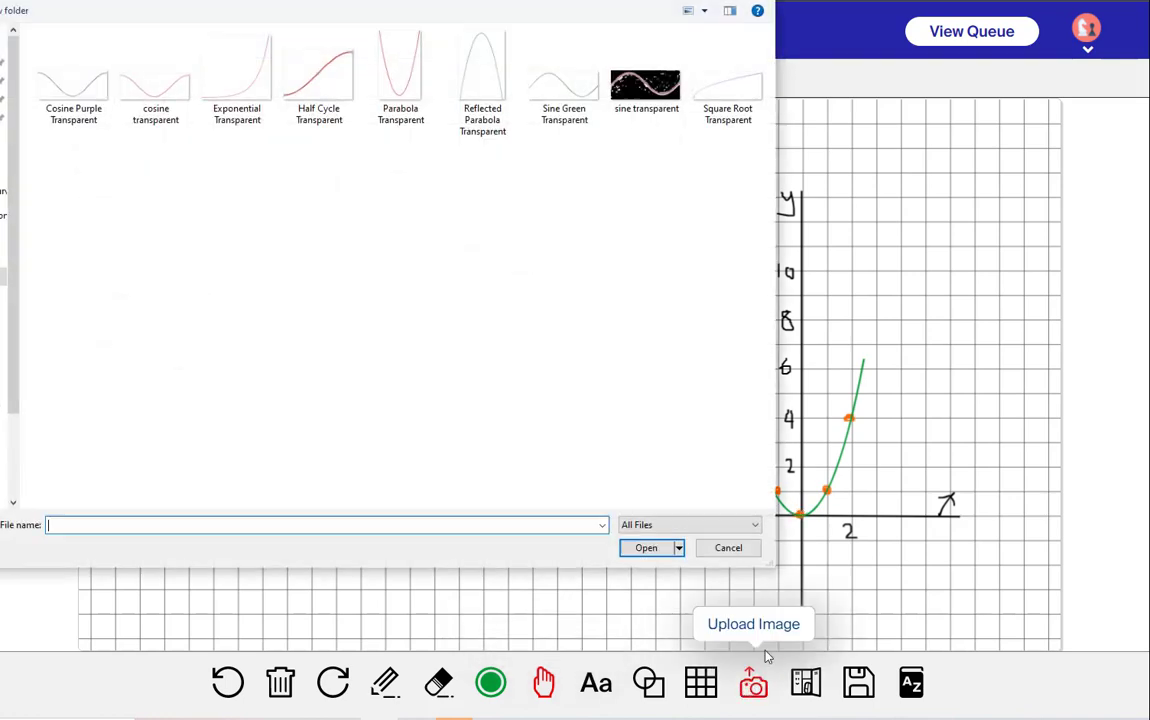
pyautogui.click(405, 95)
pyautogui.click(650, 547)
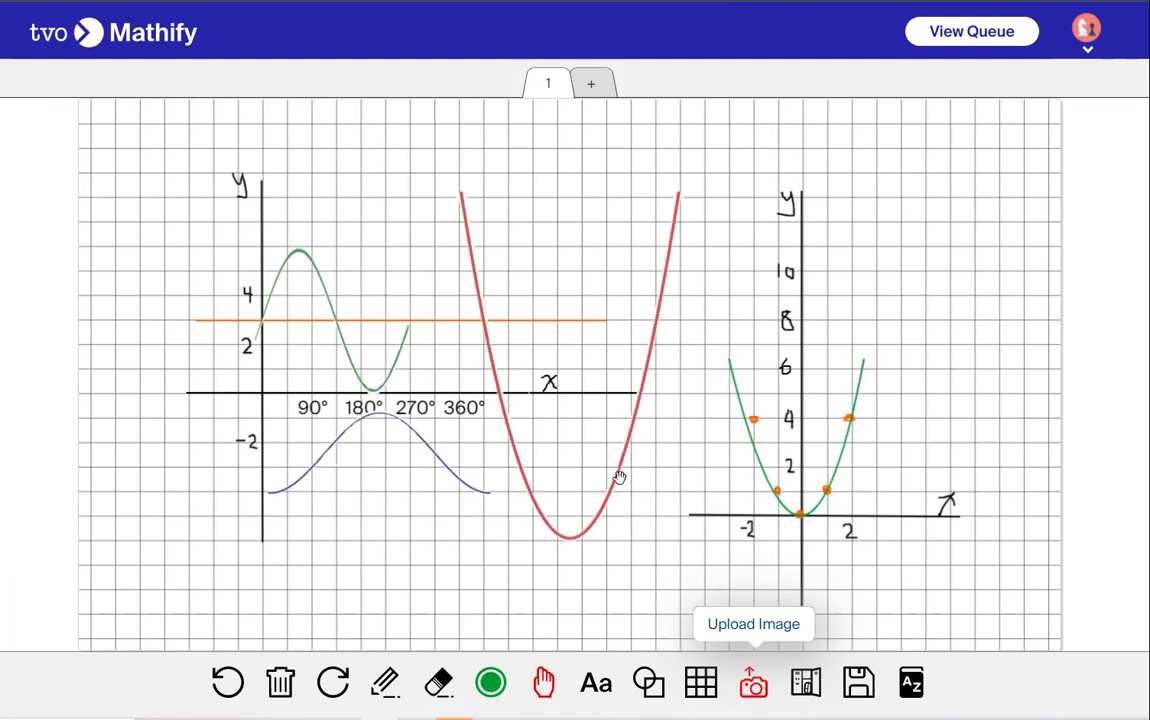
# Move the red parabola onto the right-hand axes and resize it to lie over the green parabola
pyautogui.moveTo(667, 432); pyautogui.dragTo(853, 410)
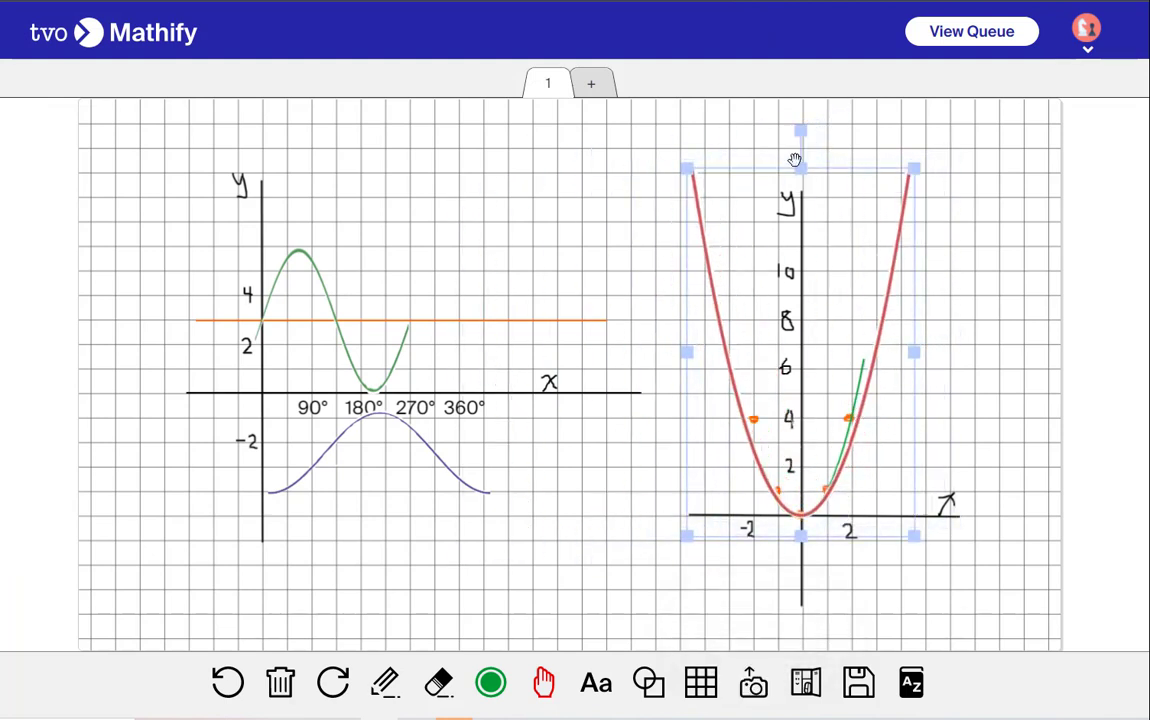
pyautogui.moveTo(799, 168); pyautogui.dragTo(800, 301)
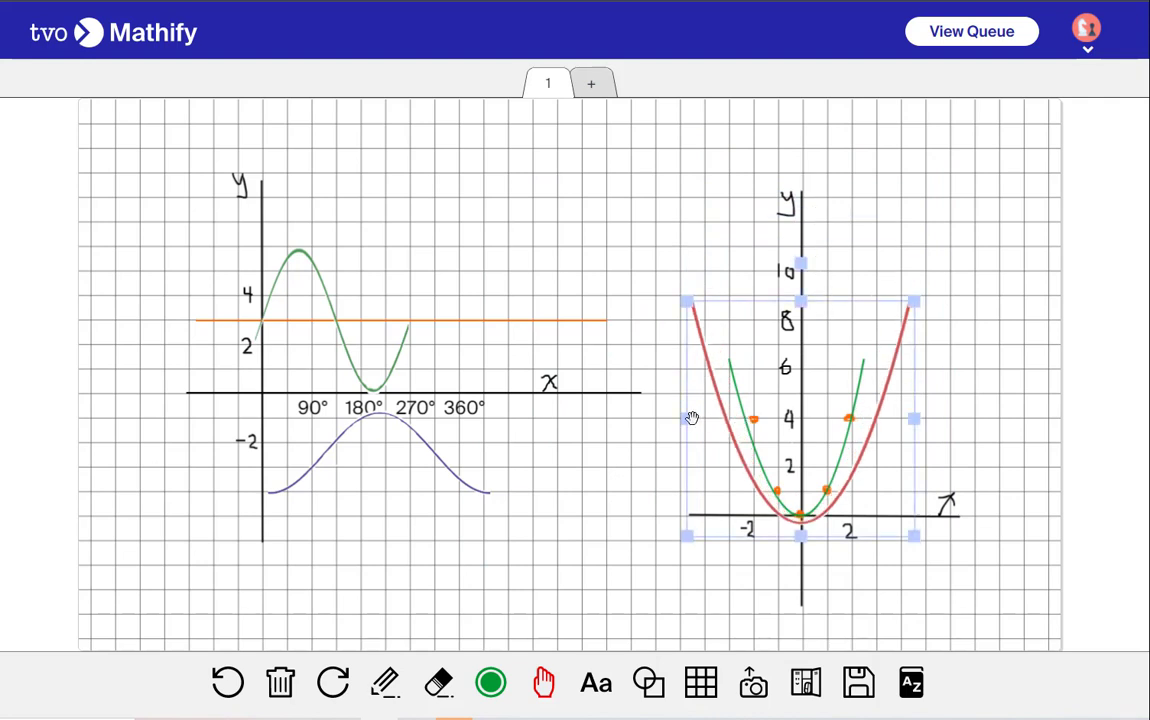
pyautogui.moveTo(689, 419); pyautogui.dragTo(719, 417)
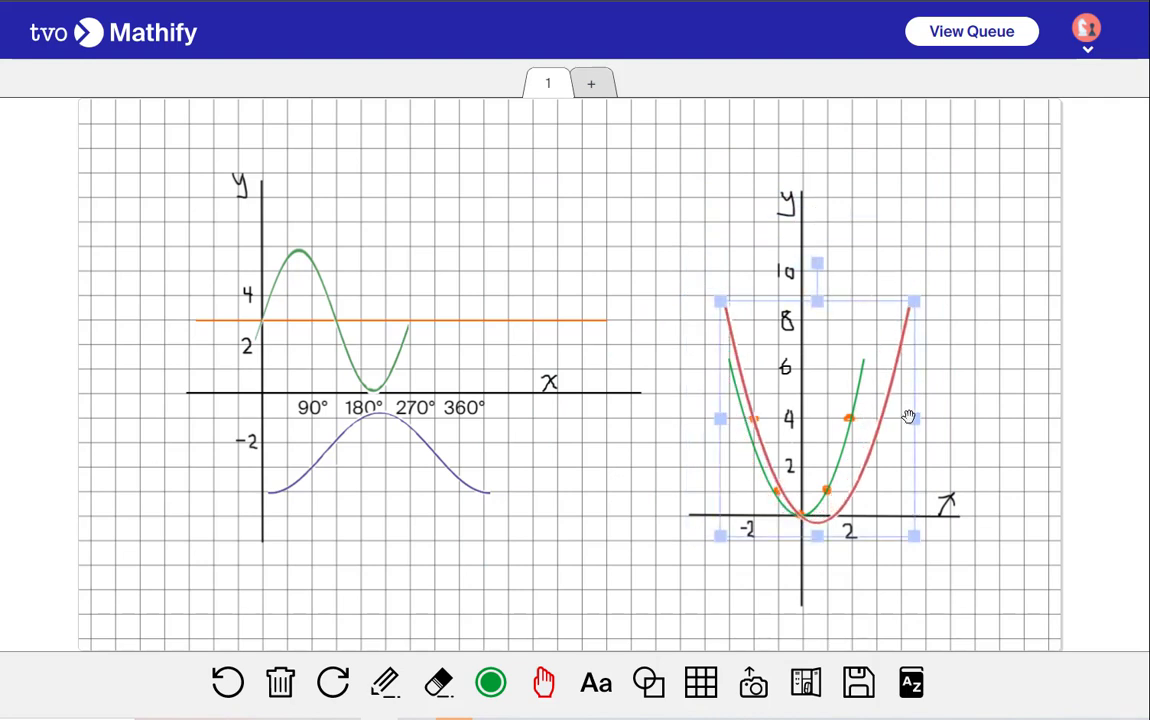
pyautogui.moveTo(909, 416); pyautogui.dragTo(877, 419)
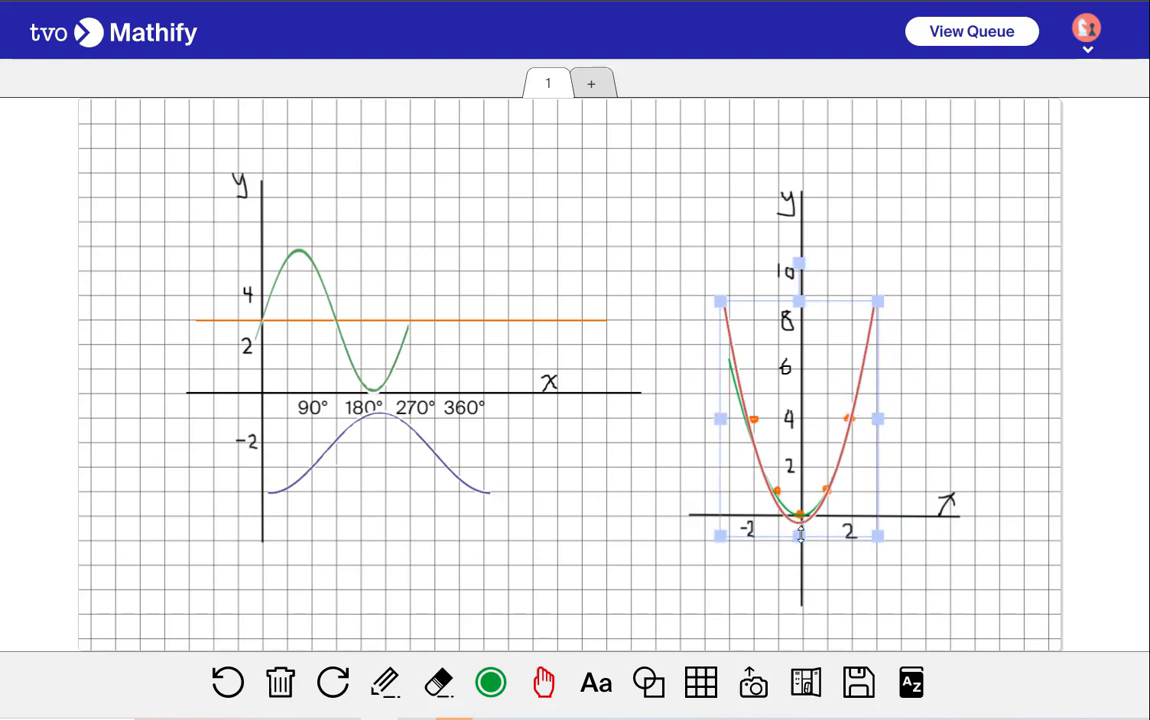
pyautogui.moveTo(800, 535); pyautogui.dragTo(801, 530)
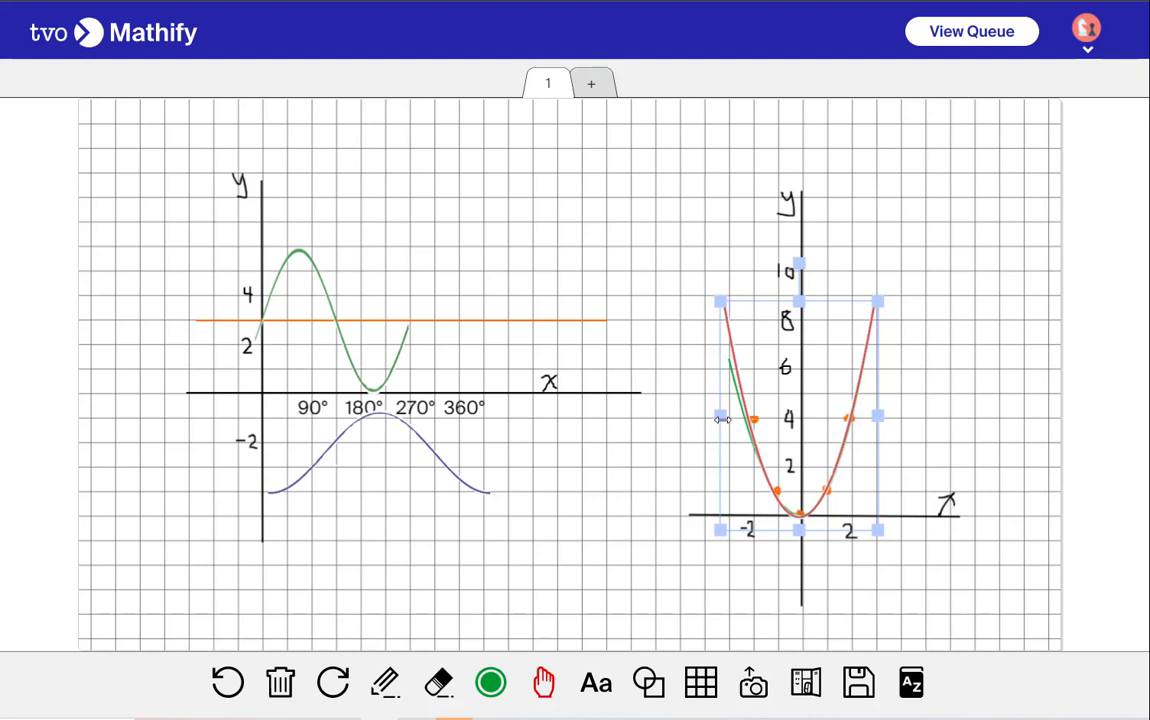
pyautogui.moveTo(722, 419); pyautogui.dragTo(728, 418)
pyautogui.click(1040, 429)
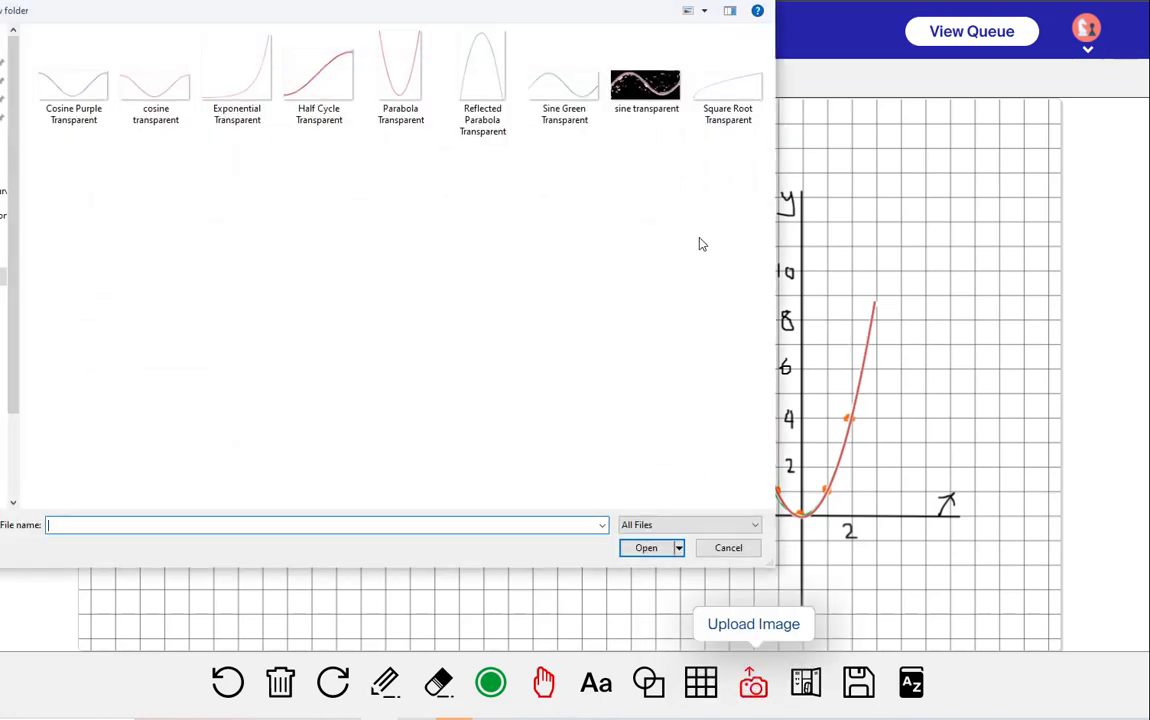
# Upload the Exponential Transparent image and move it down toward the lower middle of the board
pyautogui.click(252, 93)
pyautogui.click(655, 546)
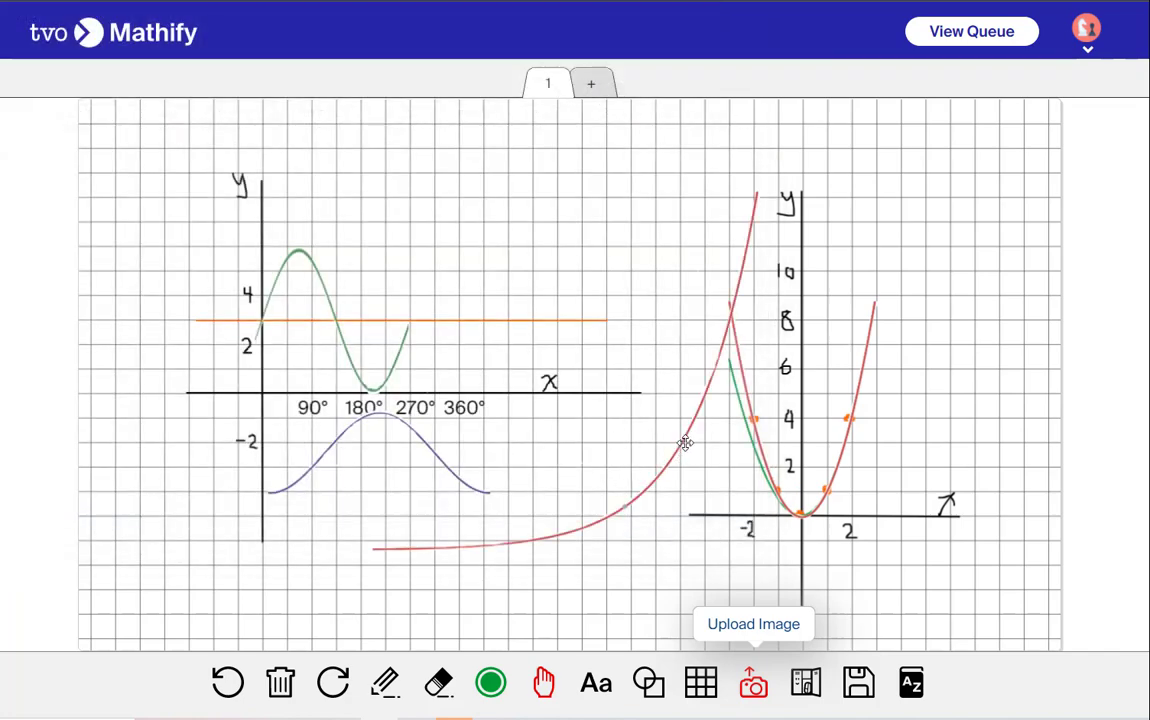
pyautogui.moveTo(685, 443); pyautogui.dragTo(648, 481)
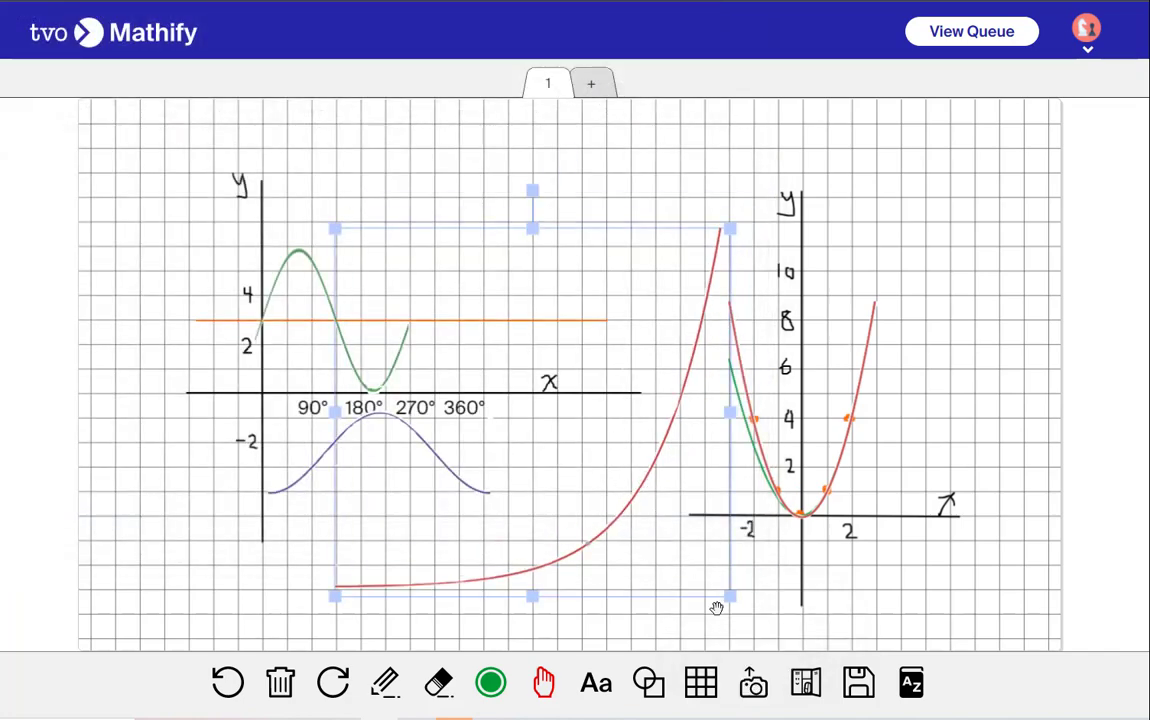
# Upload the letter f rotation image from the Transformations folder onto the board
pyautogui.click(755, 686)
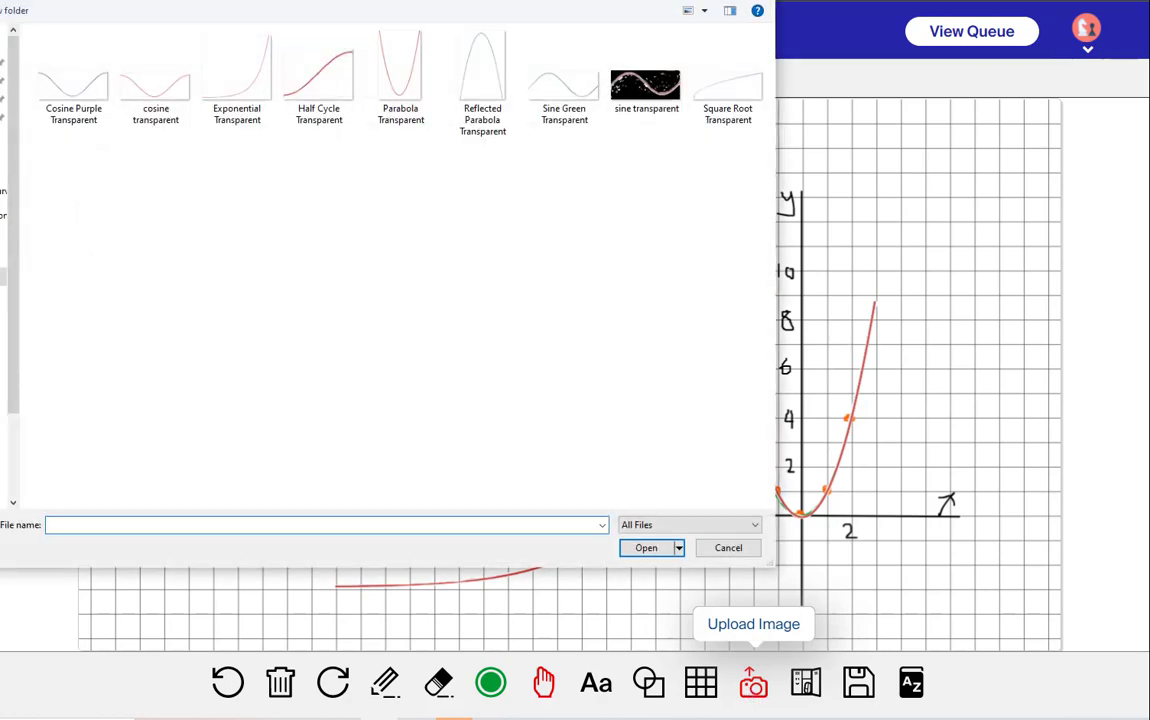
pyautogui.hotkey('alt', 'Up')
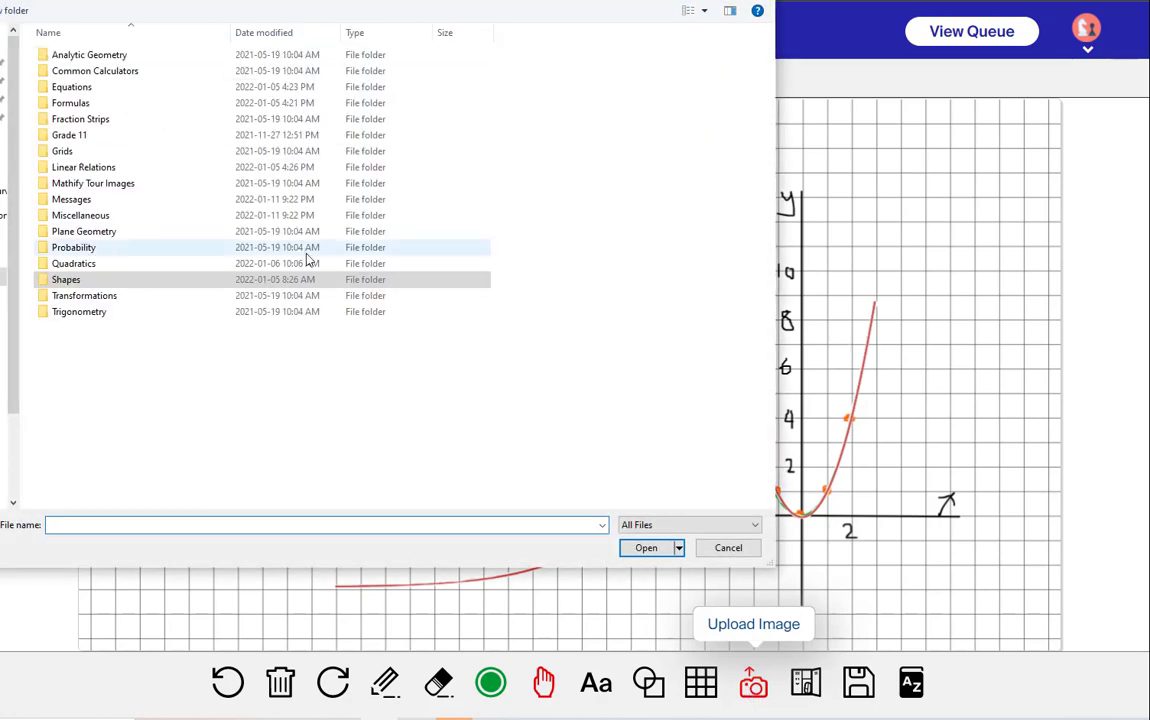
pyautogui.doubleClick(56, 296)
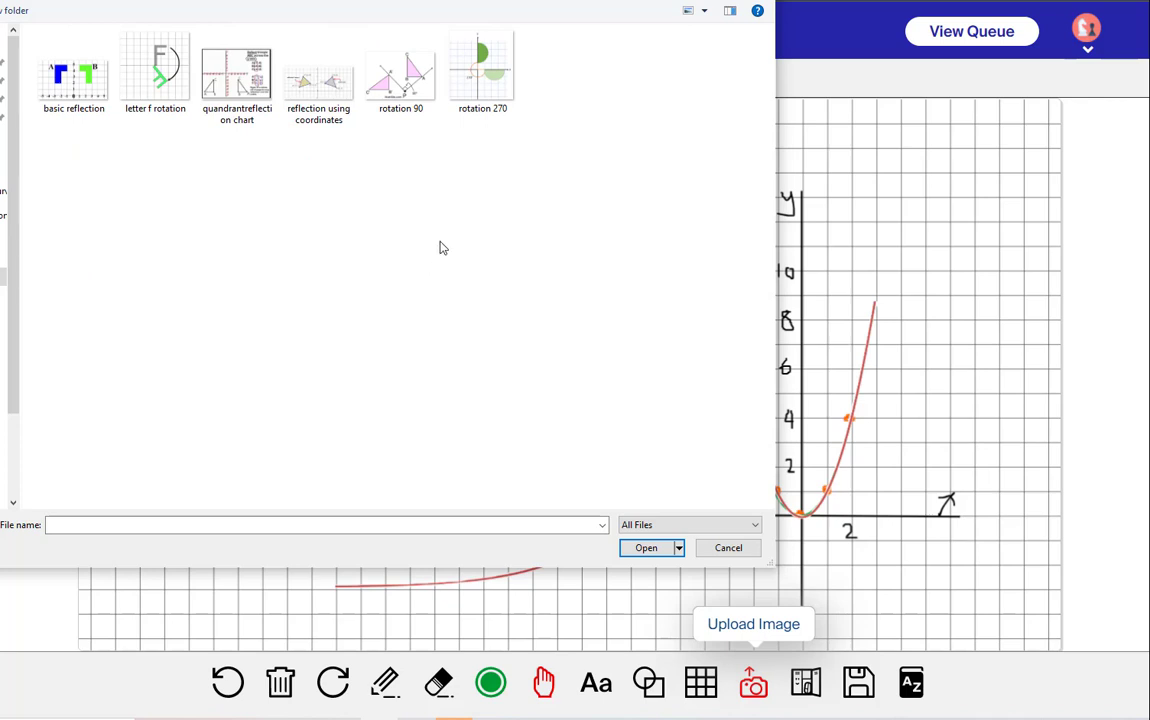
pyautogui.click(72, 93)
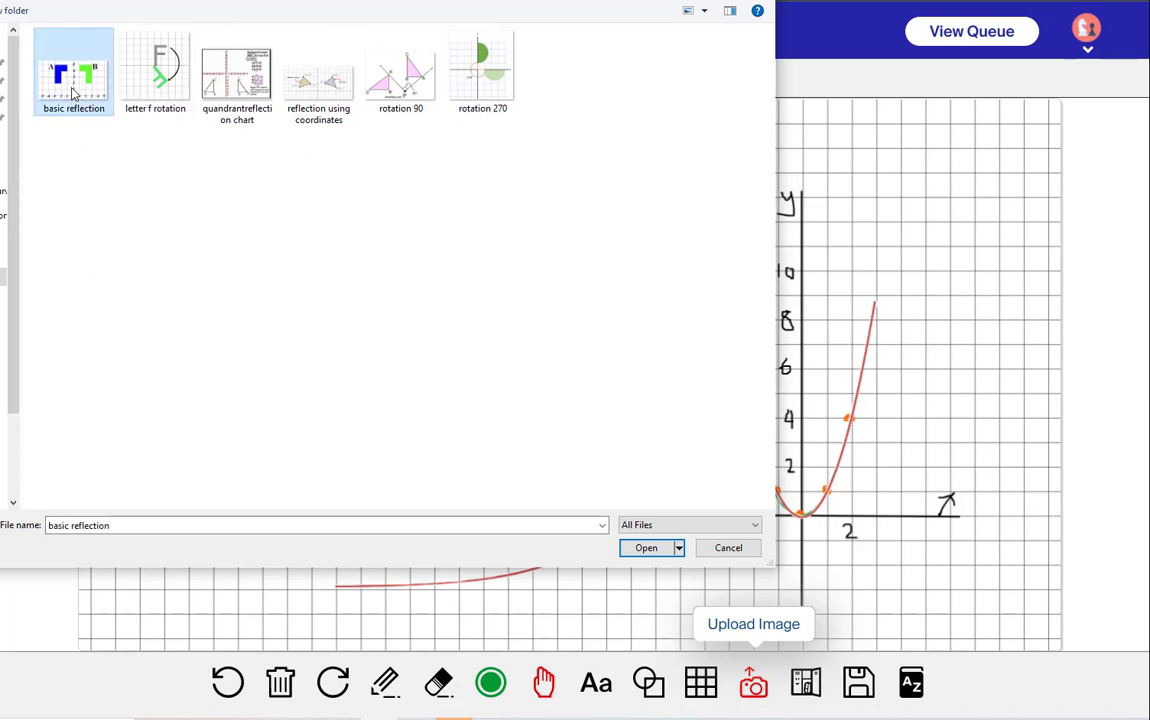
pyautogui.click(152, 75)
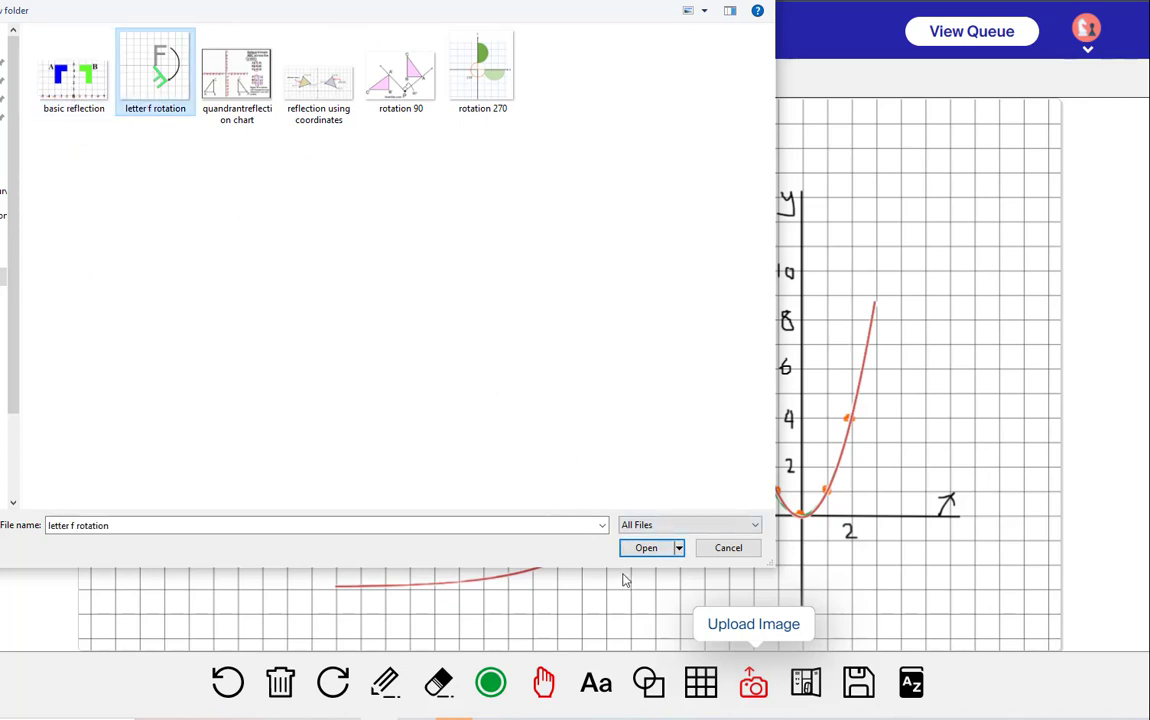
pyautogui.click(646, 549)
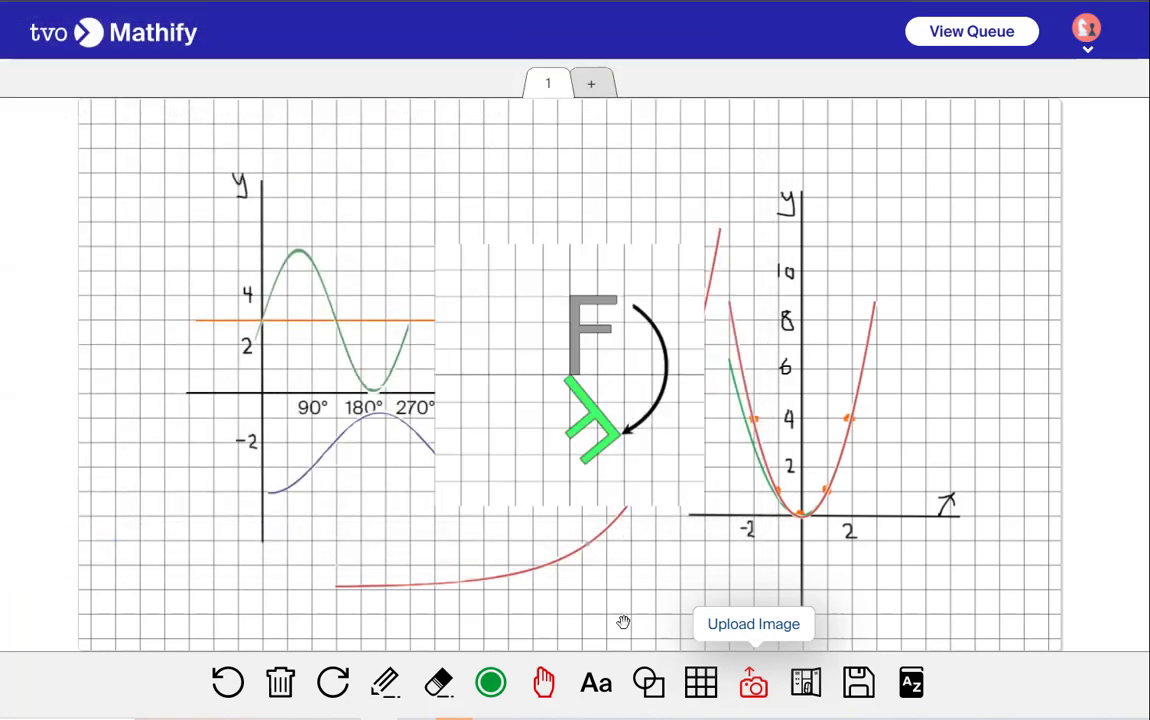
# Clear all content from the whiteboard
pyautogui.click(280, 683)
pyautogui.click(515, 462)
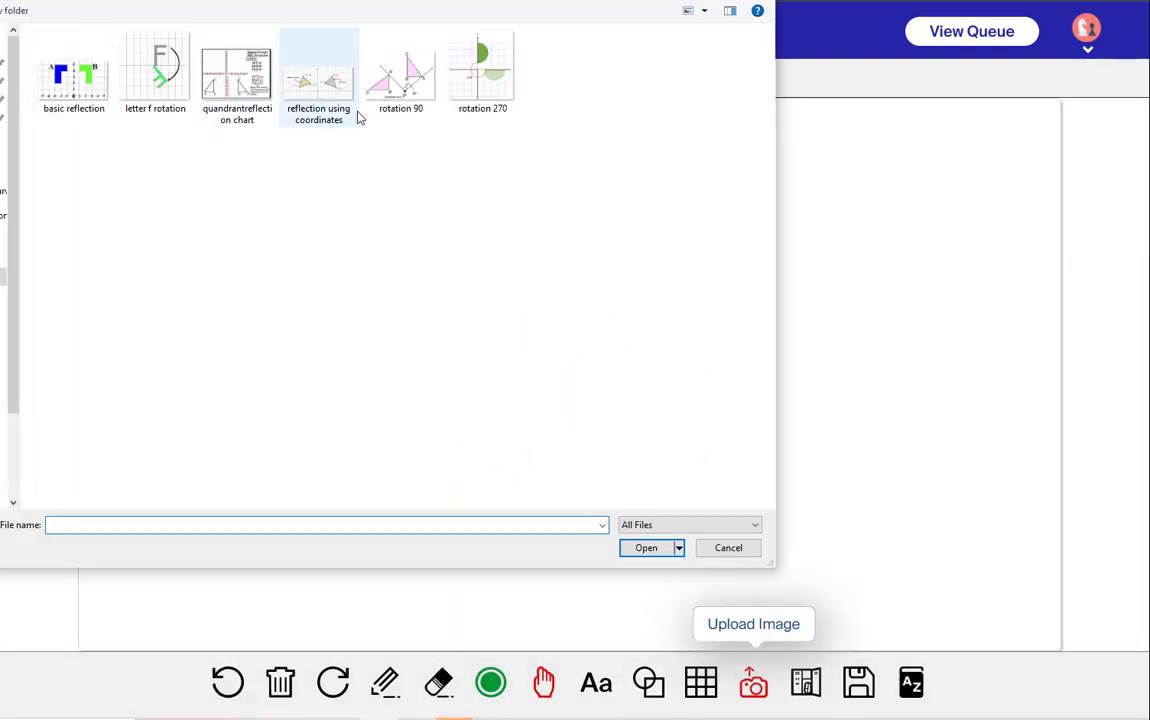
# Upload the ANGLES of ELEVATION-DEPRESSION image from the Trigonometry folder onto the whiteboard
pyautogui.click(198, 3)
pyautogui.doubleClick(82, 316)
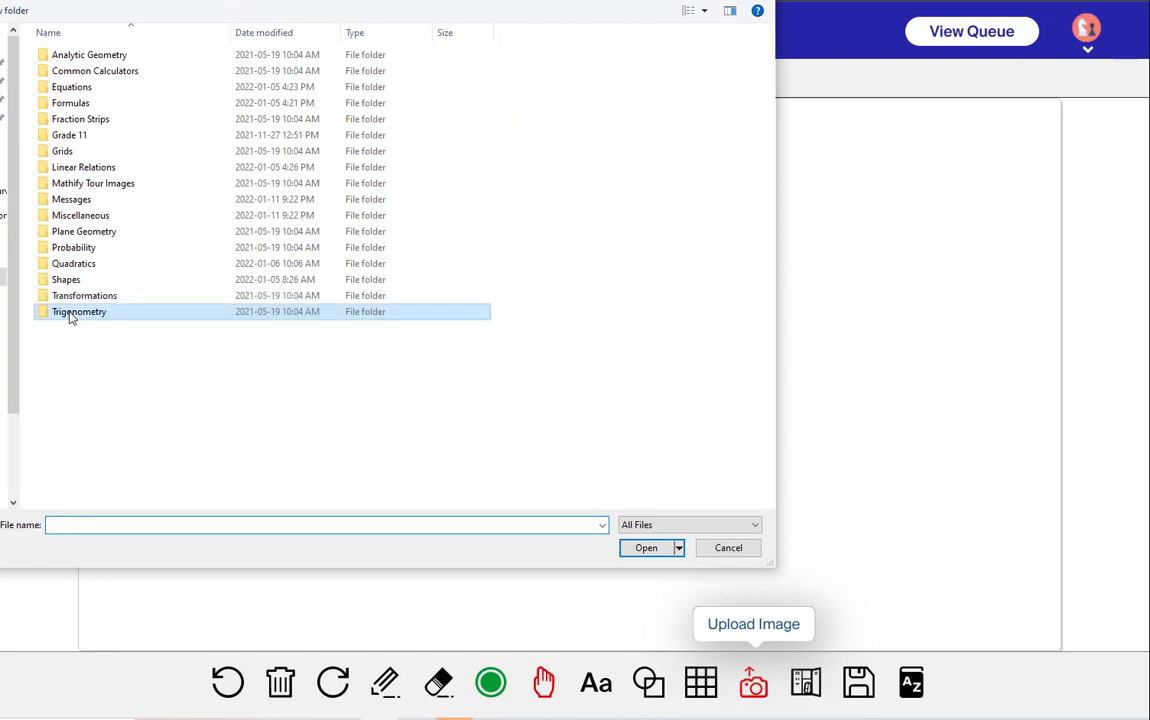
pyautogui.click(66, 90)
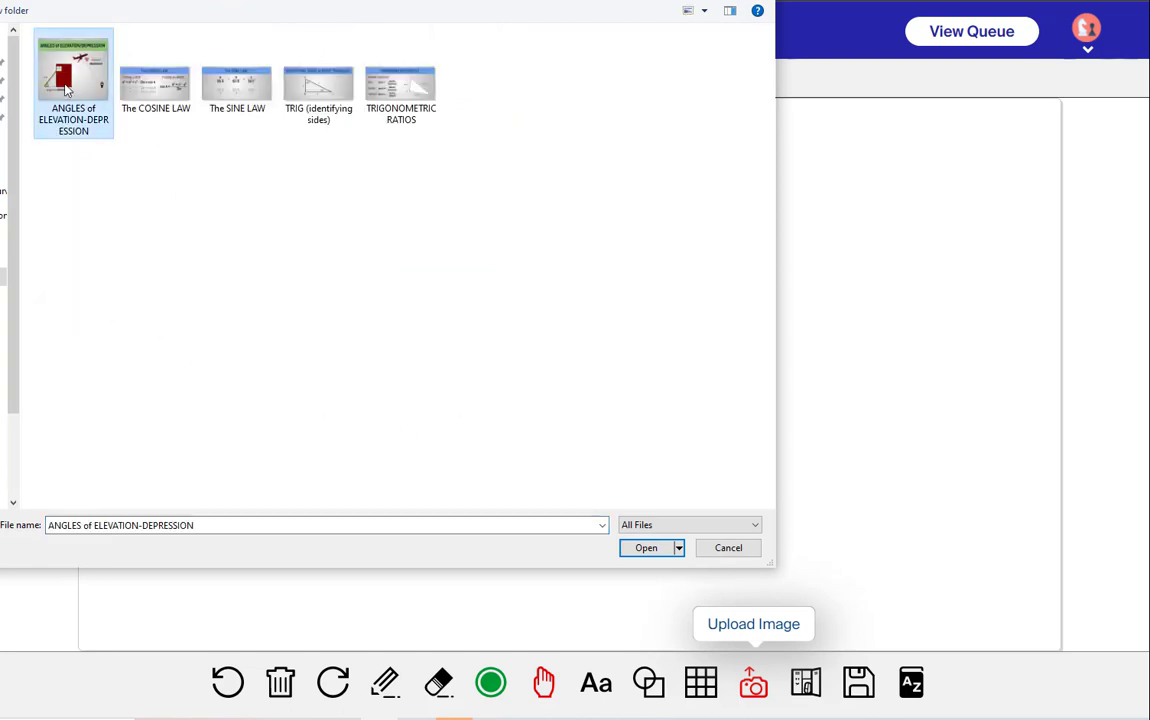
pyautogui.click(646, 547)
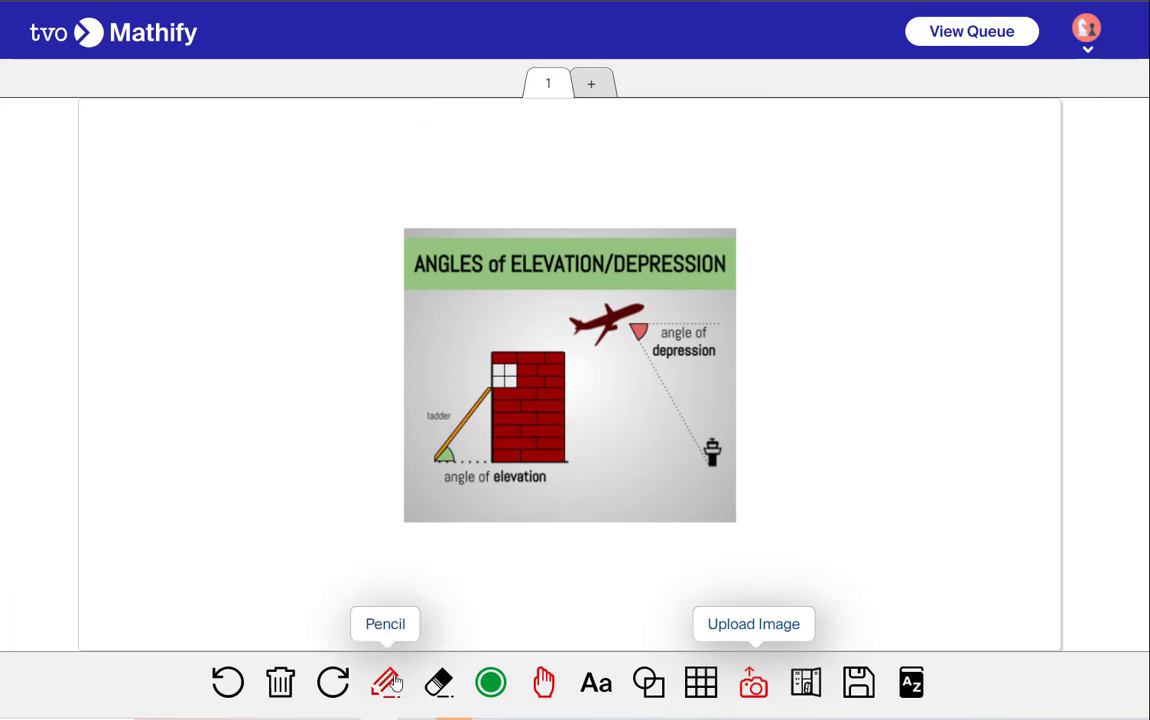
# Clear all content from the whiteboard
pyautogui.click(280, 682)
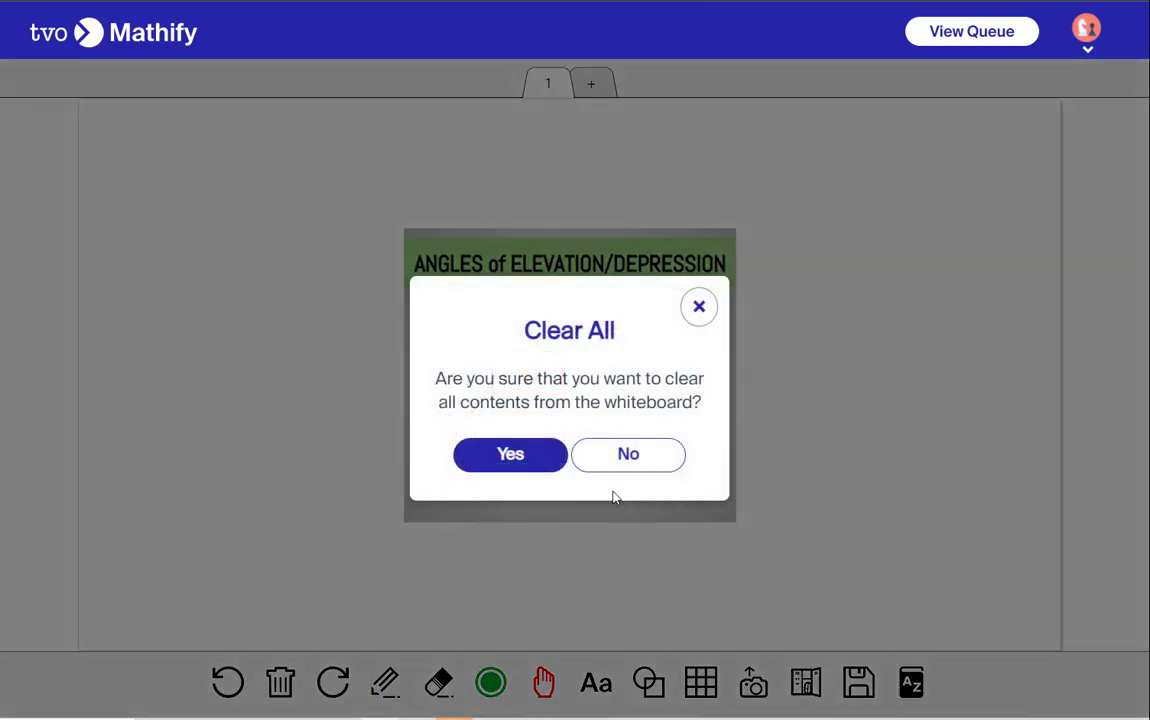
pyautogui.click(510, 455)
# Browse the Grade 11 MEL3E image folders Coin Images, Finance and Taxation in the upload dialog
pyautogui.click(753, 682)
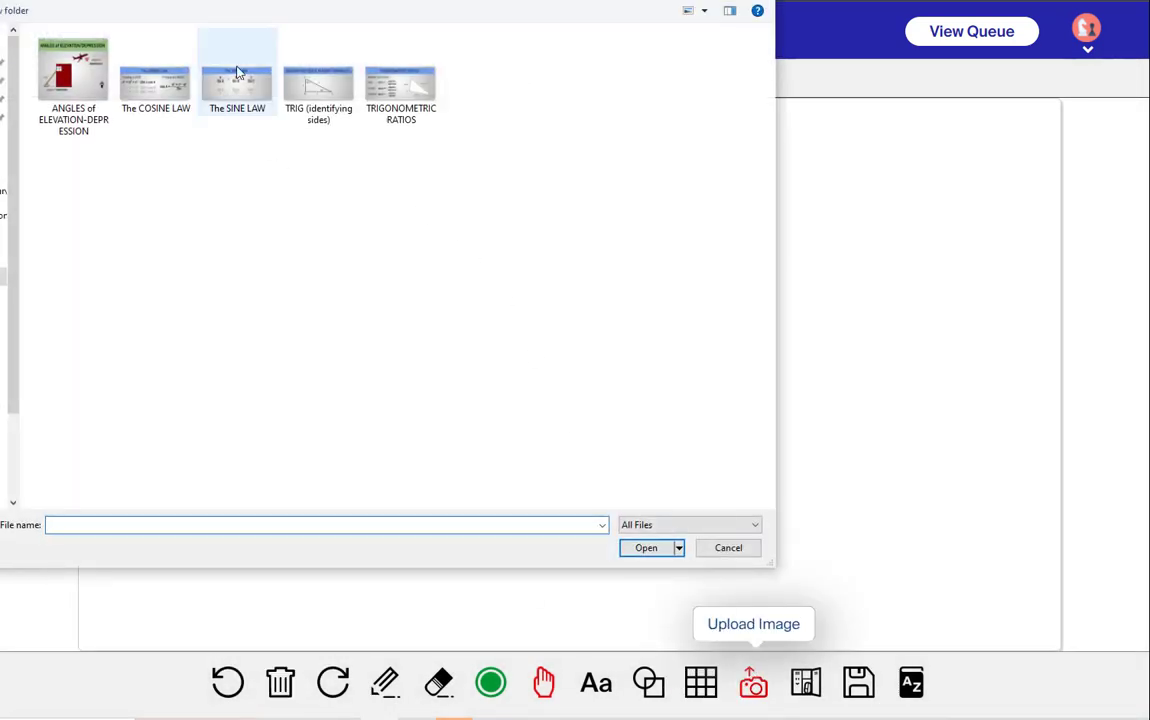
pyautogui.hotkey('alt', 'Up')
pyautogui.doubleClick(62, 135)
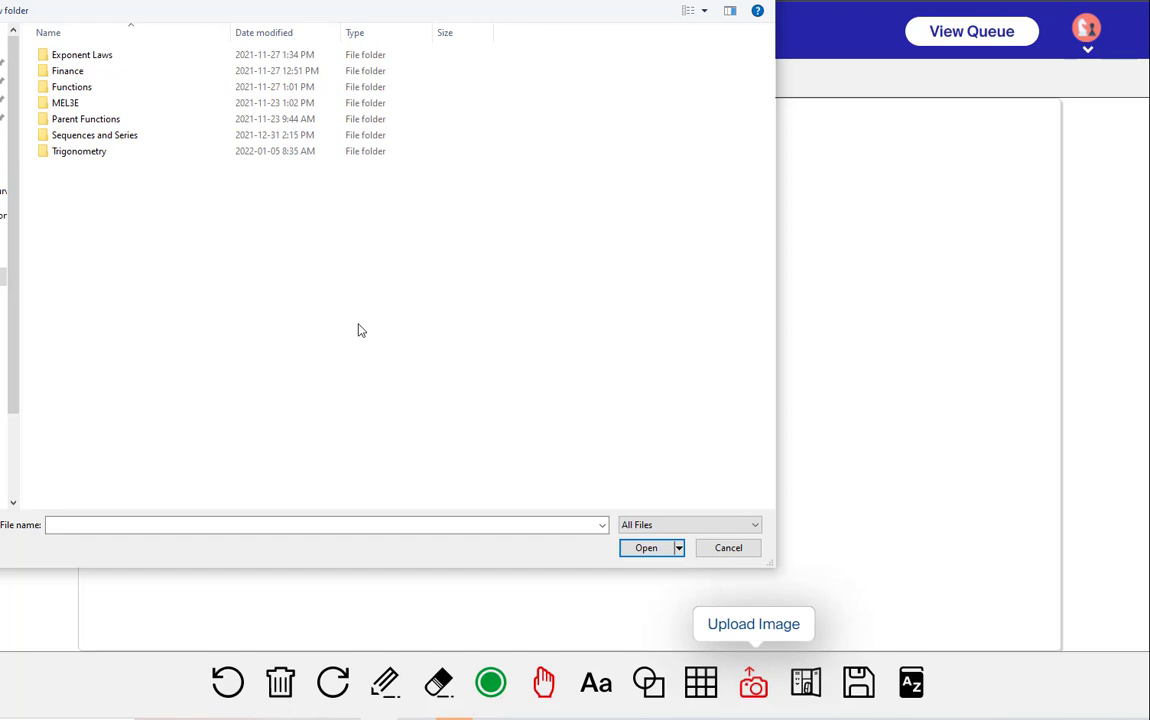
pyautogui.doubleClick(55, 102)
pyautogui.doubleClick(80, 56)
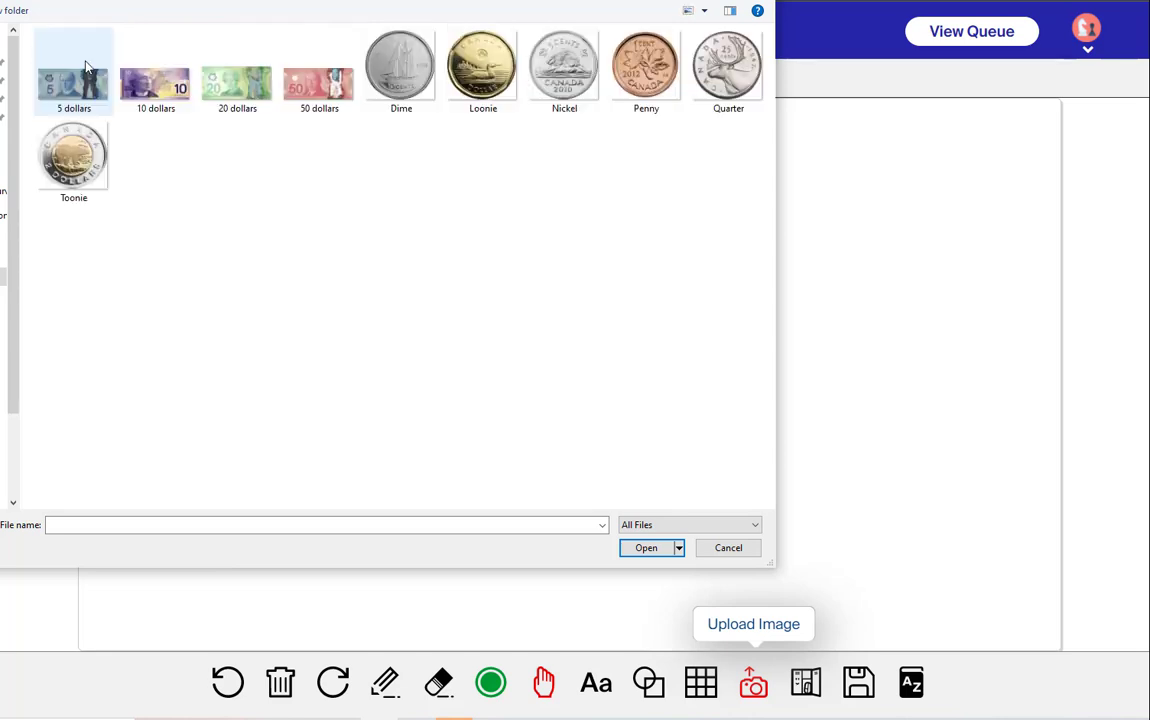
pyautogui.hotkey('alt', 'Up')
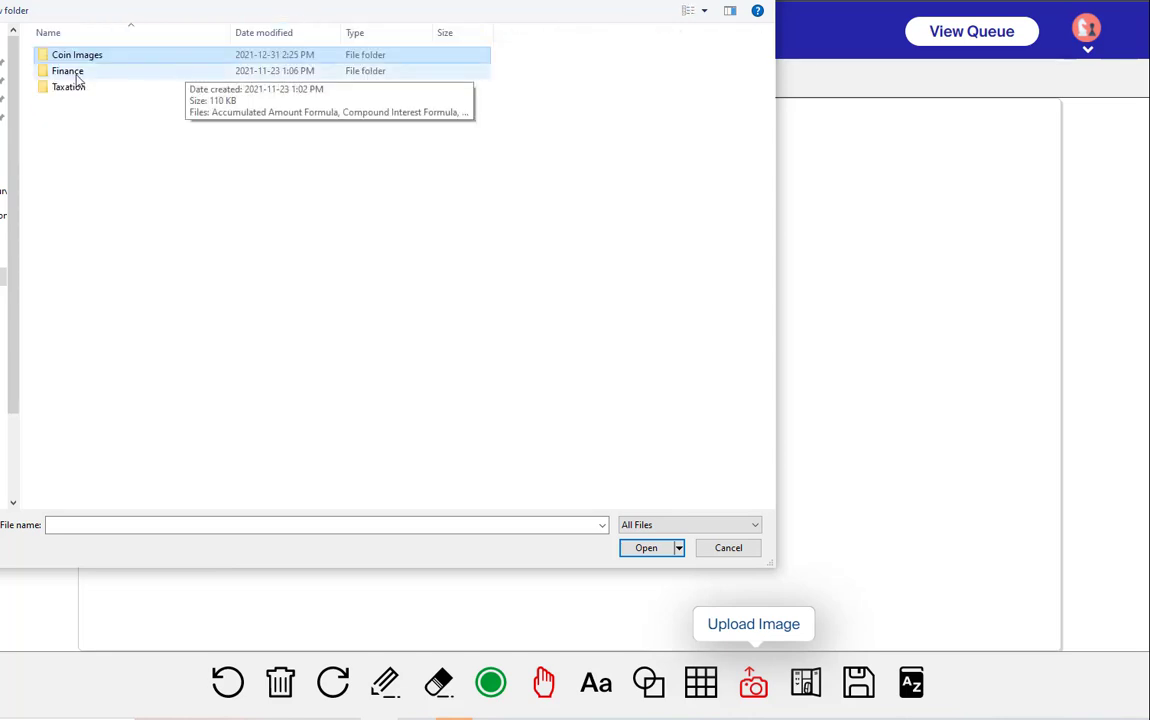
pyautogui.doubleClick(66, 72)
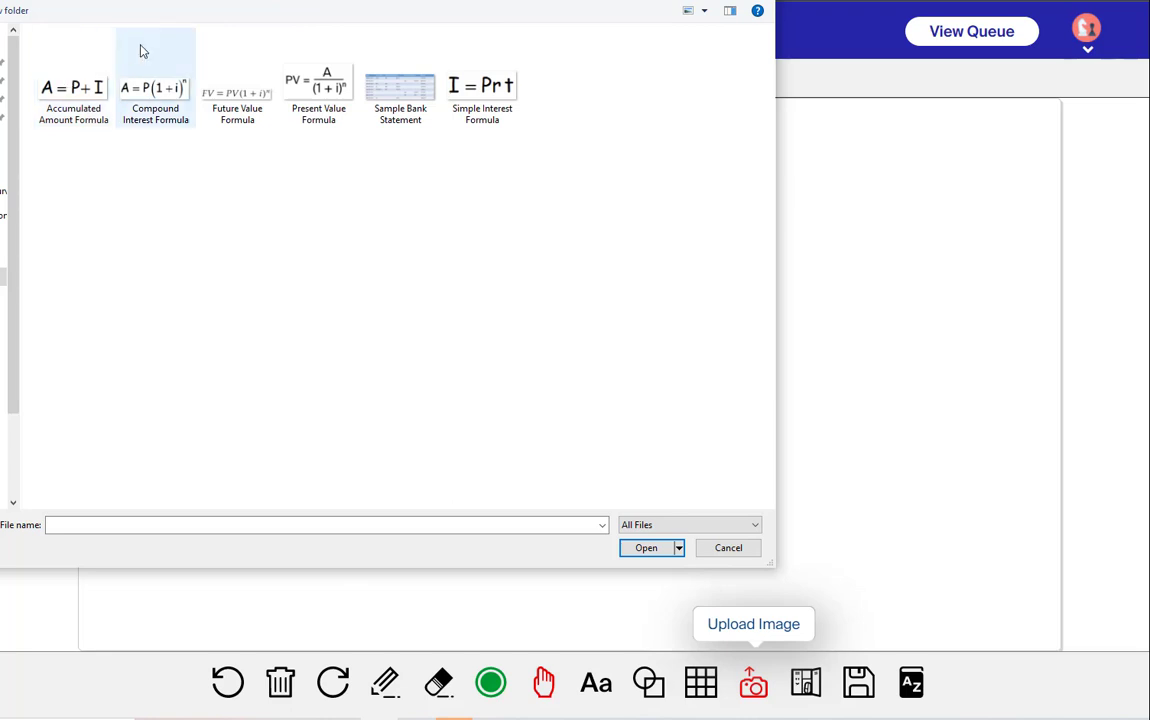
pyautogui.hotkey('alt', 'Up')
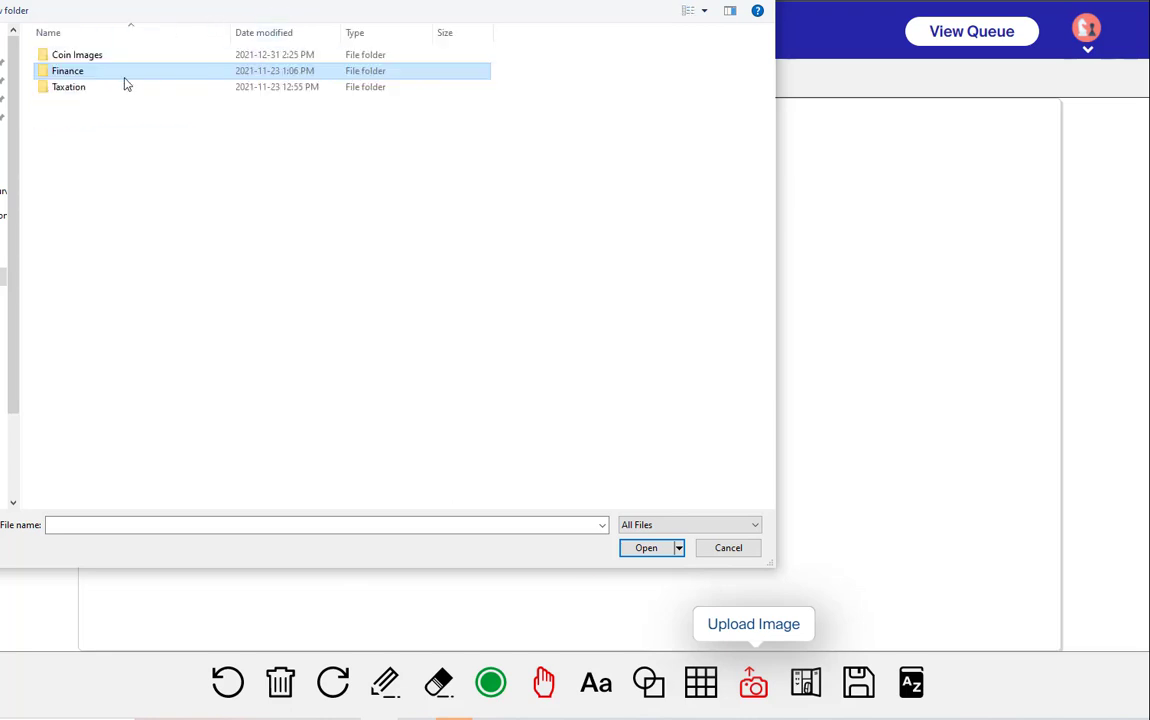
pyautogui.doubleClick(76, 86)
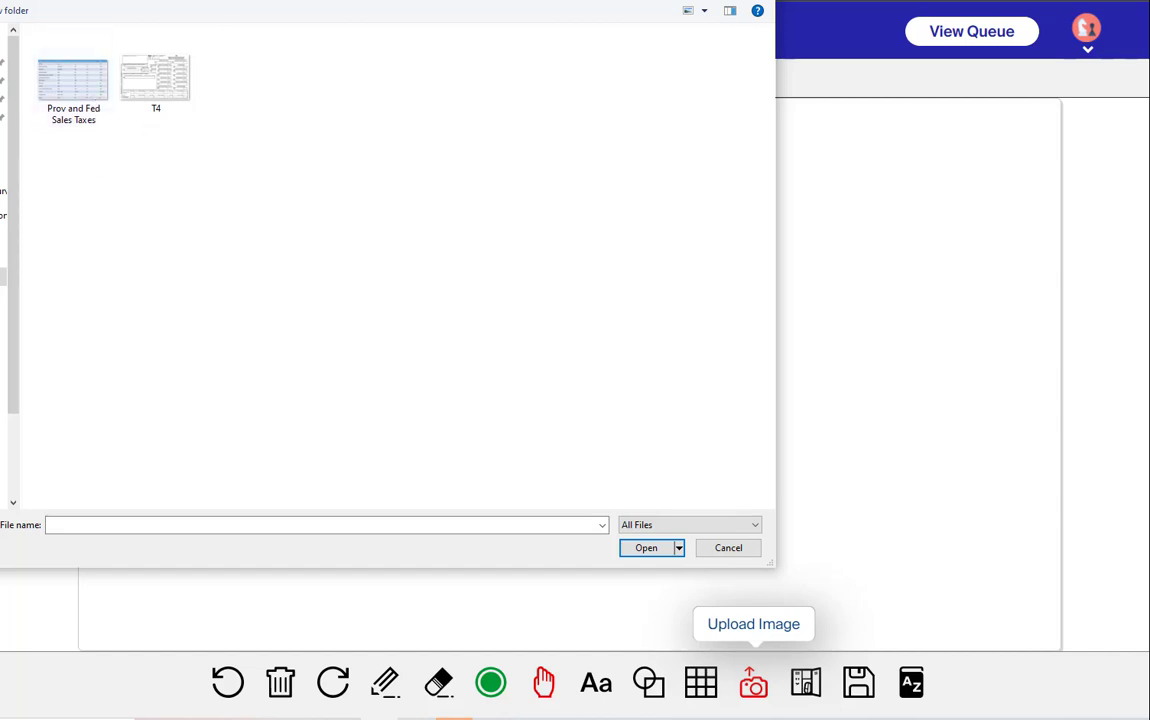
pyautogui.hotkey('alt', 'Up')
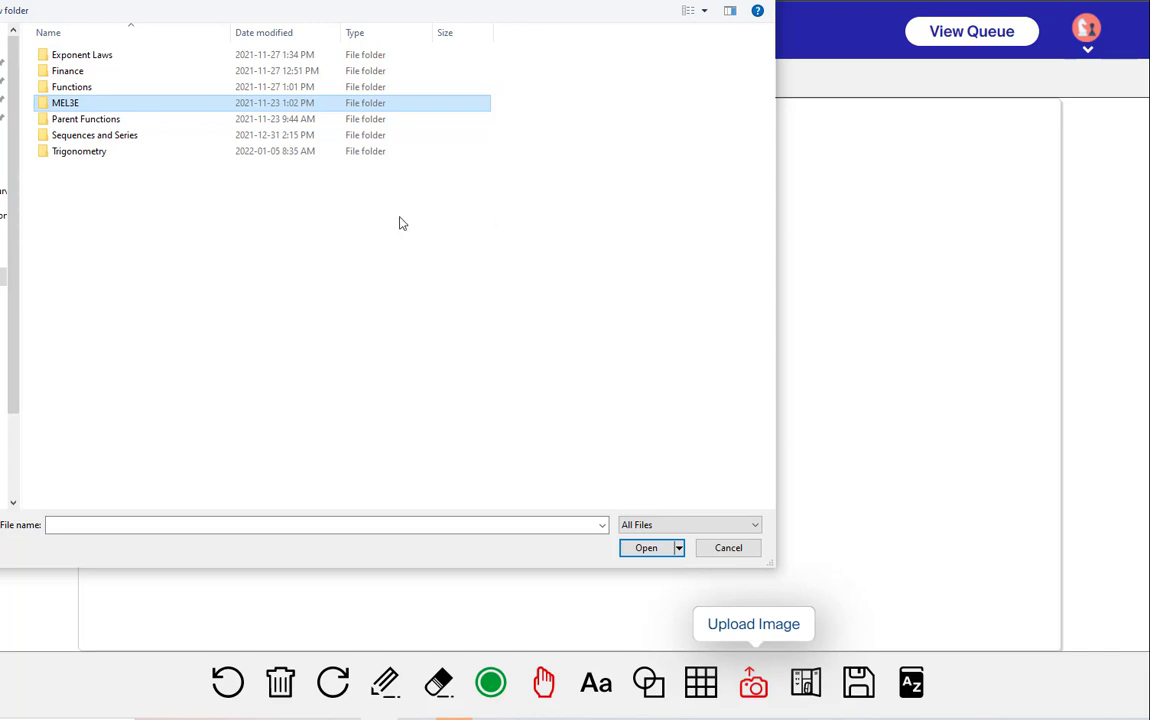
# Upload the Parabola and Line image from the Grade 11 Functions folder onto the board
pyautogui.doubleClick(62, 90)
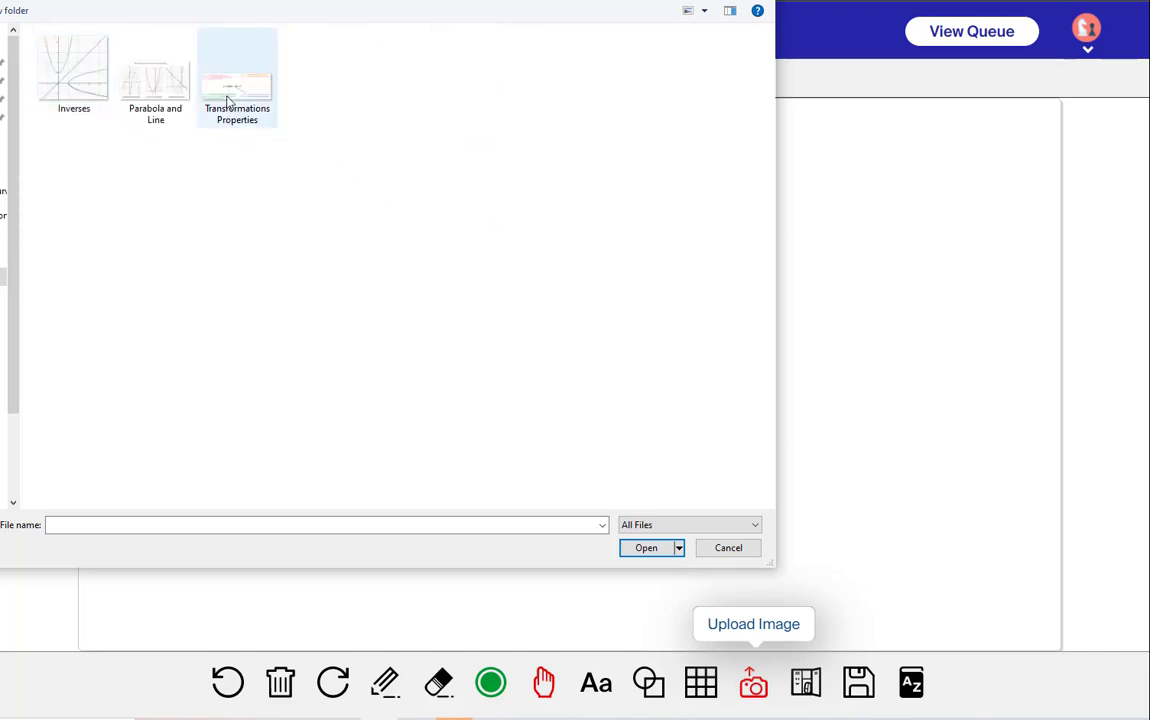
pyautogui.click(151, 92)
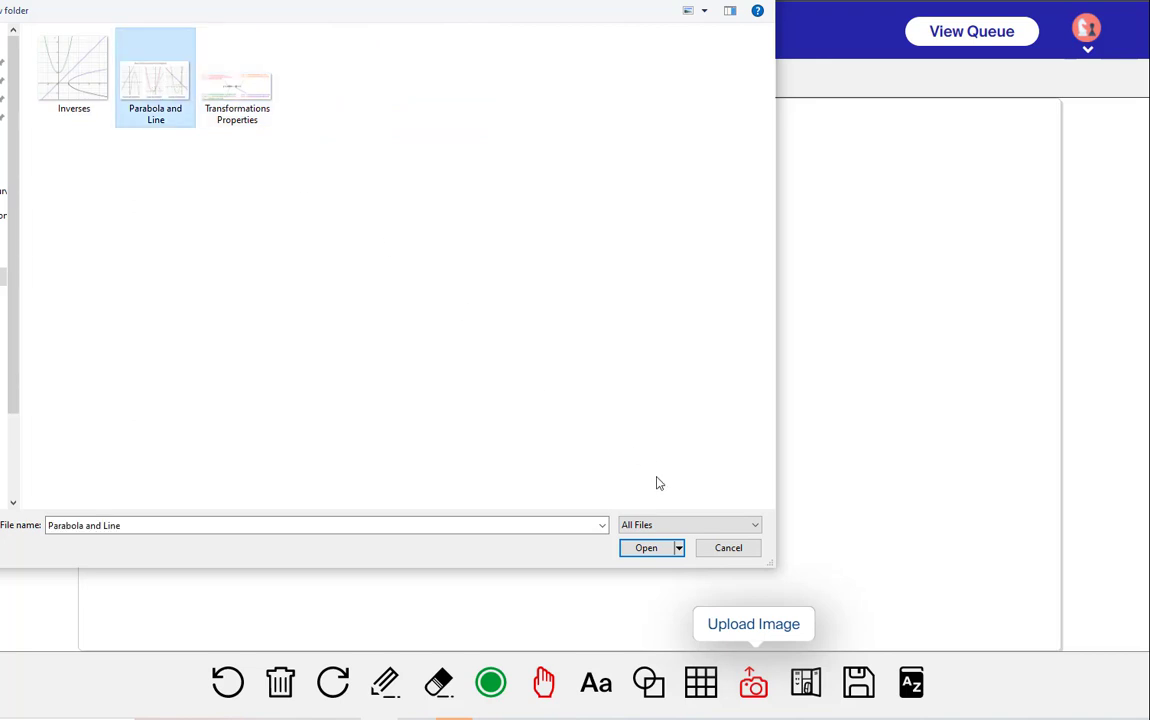
pyautogui.click(646, 549)
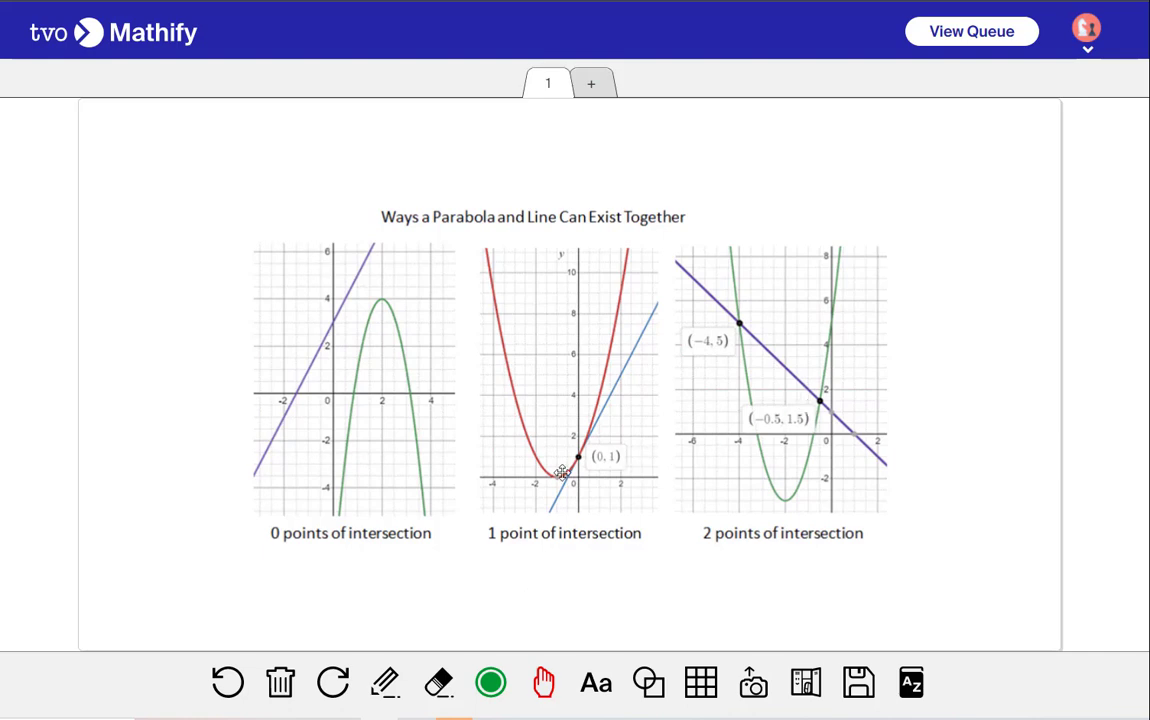
# Clear the whiteboard of all its content
pyautogui.click(280, 682)
pyautogui.click(508, 455)
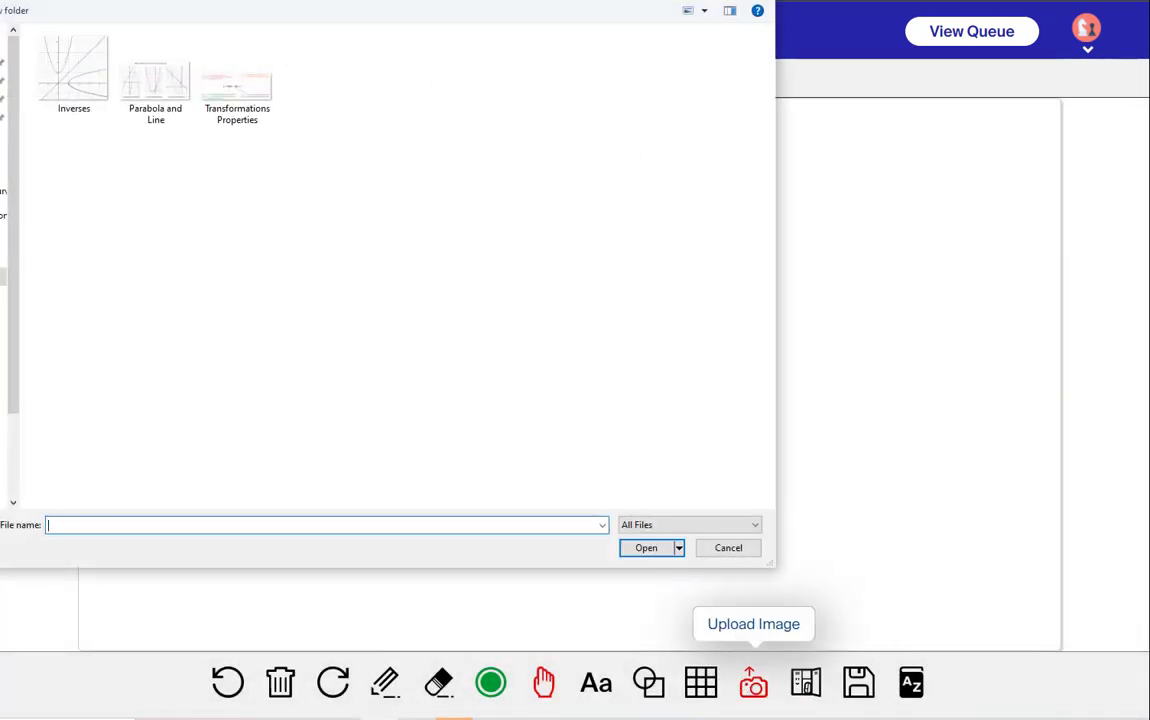
# Browse the Grade 11 Exponent Laws folder, then return to the main image library folder list
pyautogui.hotkey('alt', 'Up')
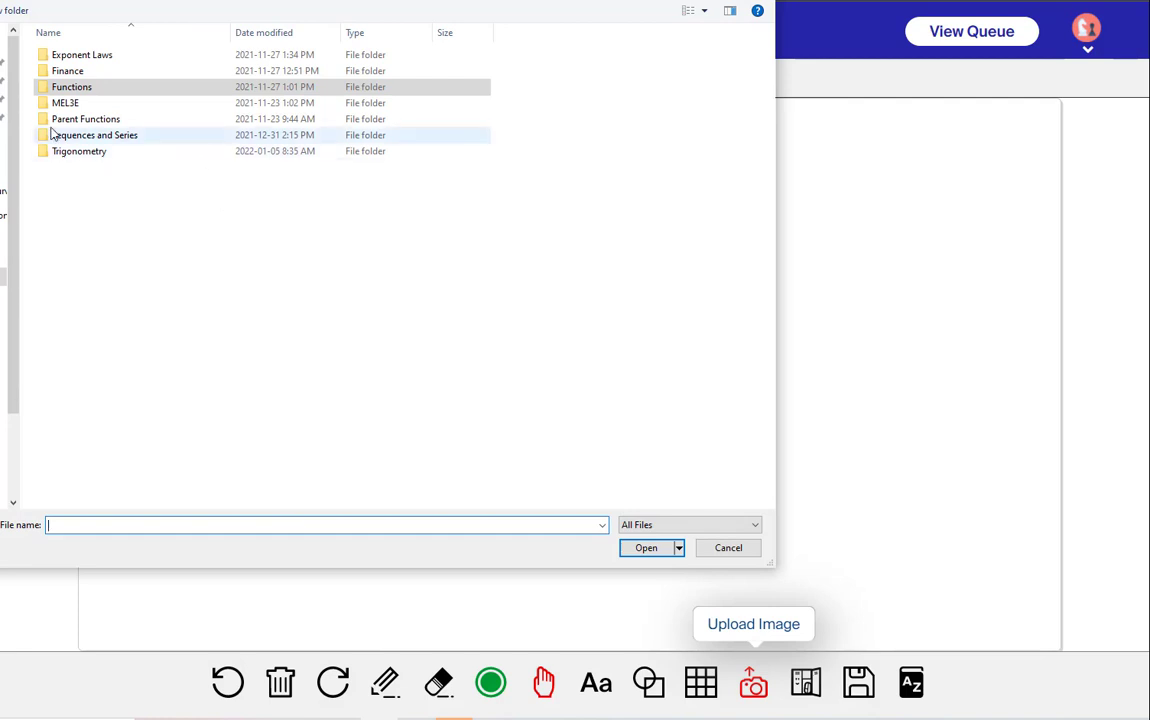
pyautogui.doubleClick(77, 55)
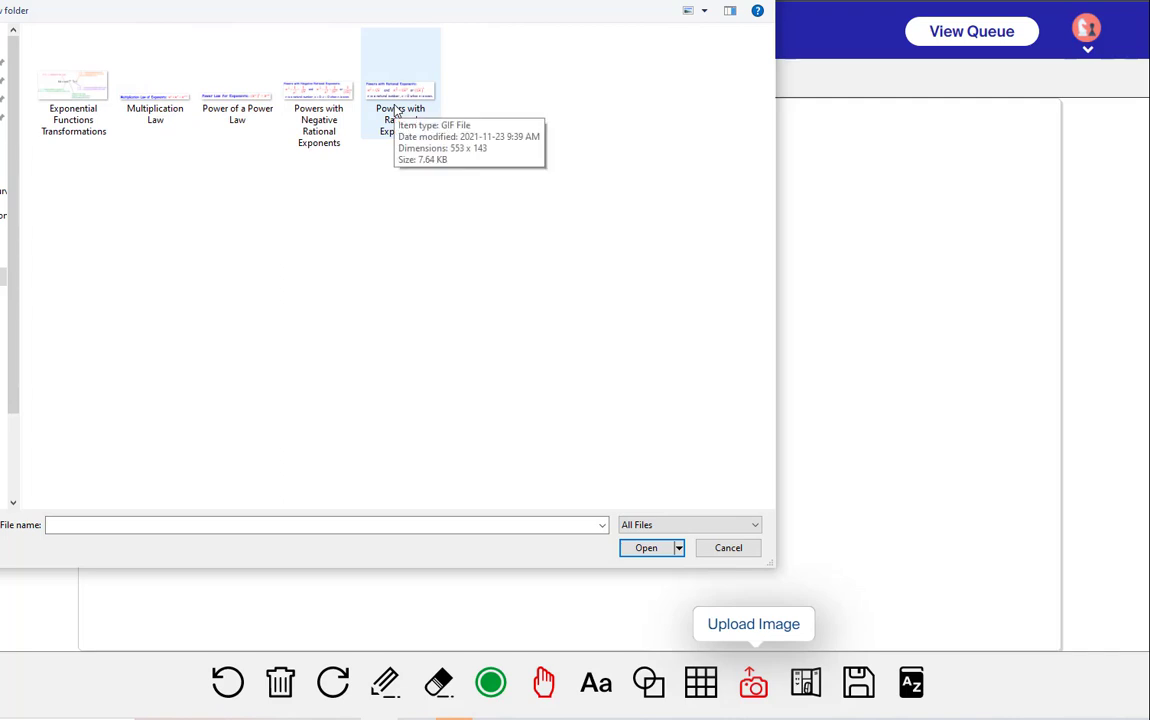
pyautogui.hotkey('alt', 'Left')
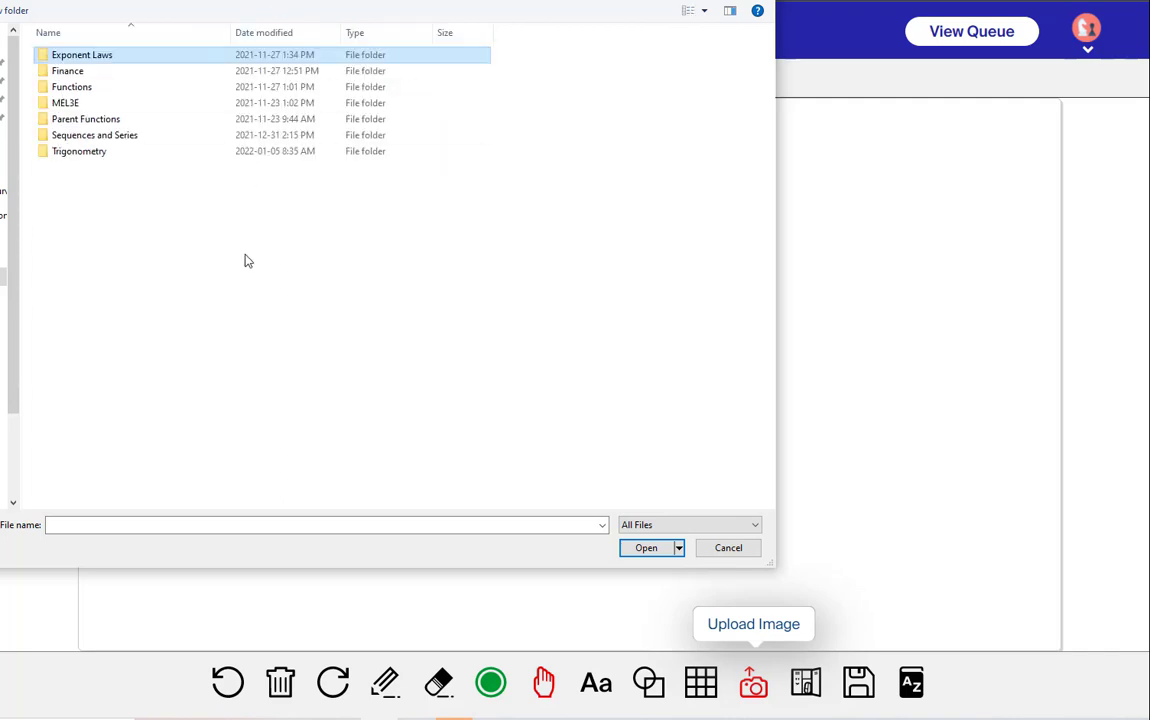
pyautogui.hotkey('alt', 'Left')
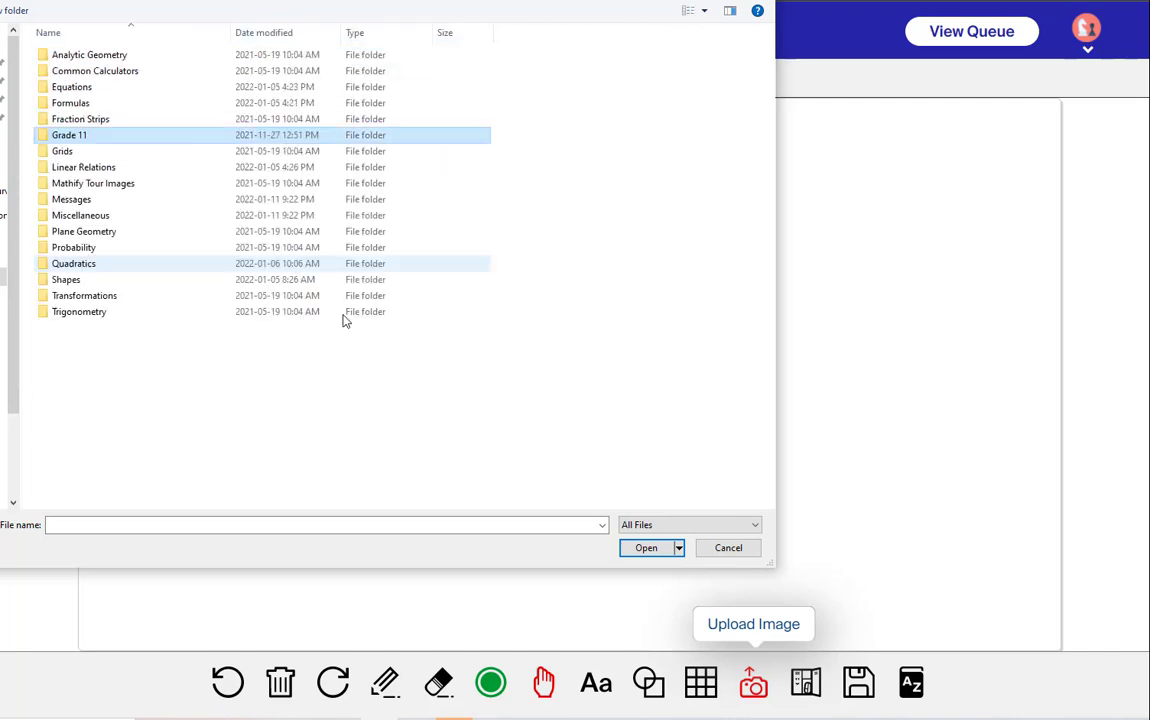